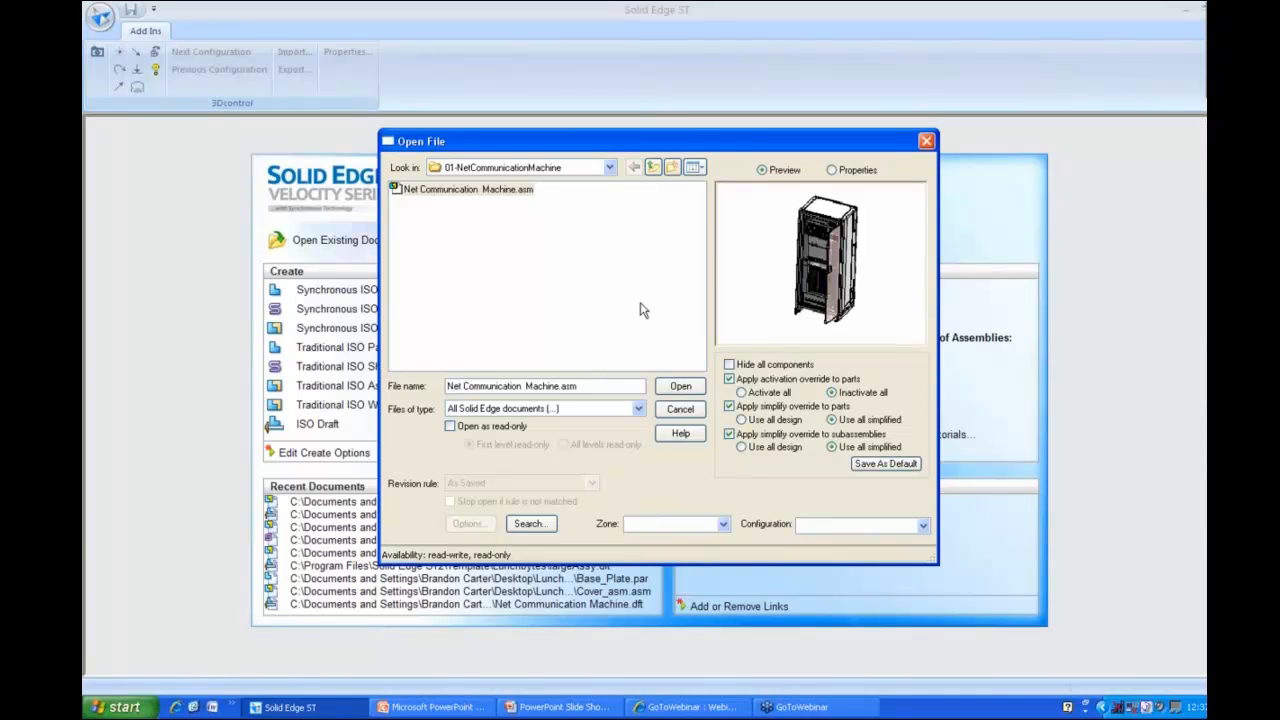
- Open Net Communication Machine.asm with all components hidden and no display configuration selected
click(729, 364)
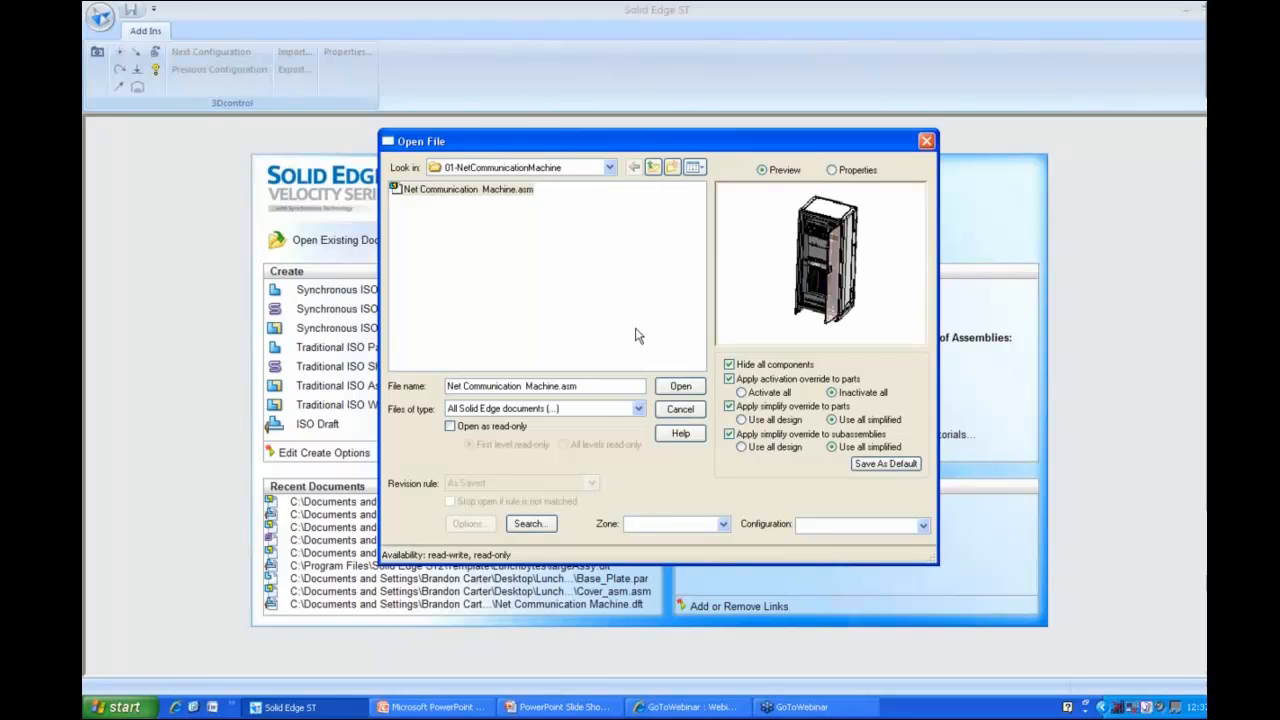
click(820, 524)
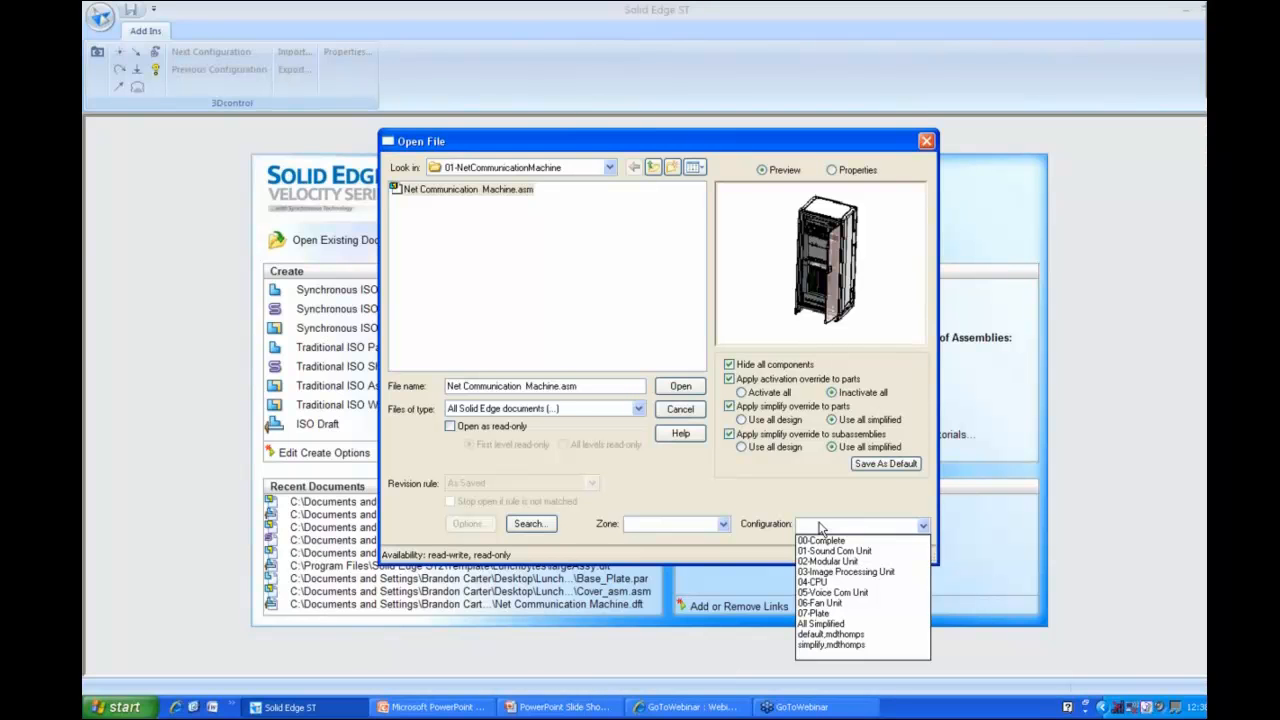
click(754, 482)
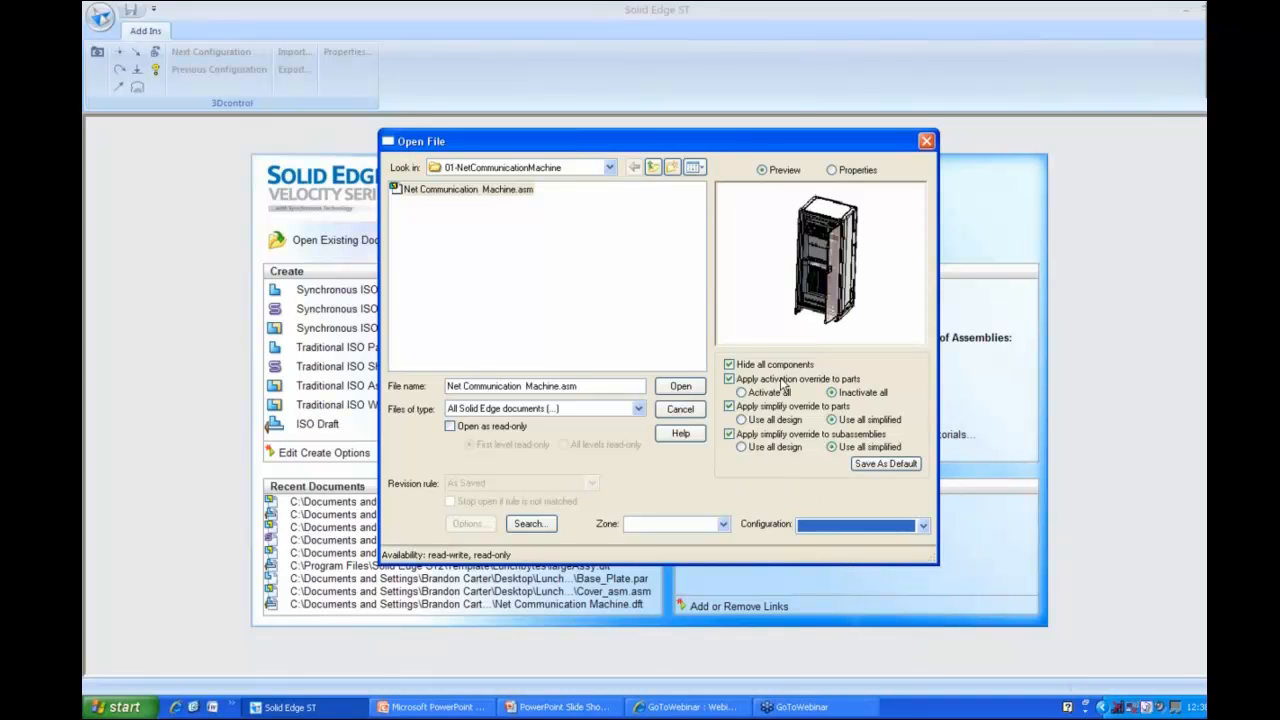
click(689, 390)
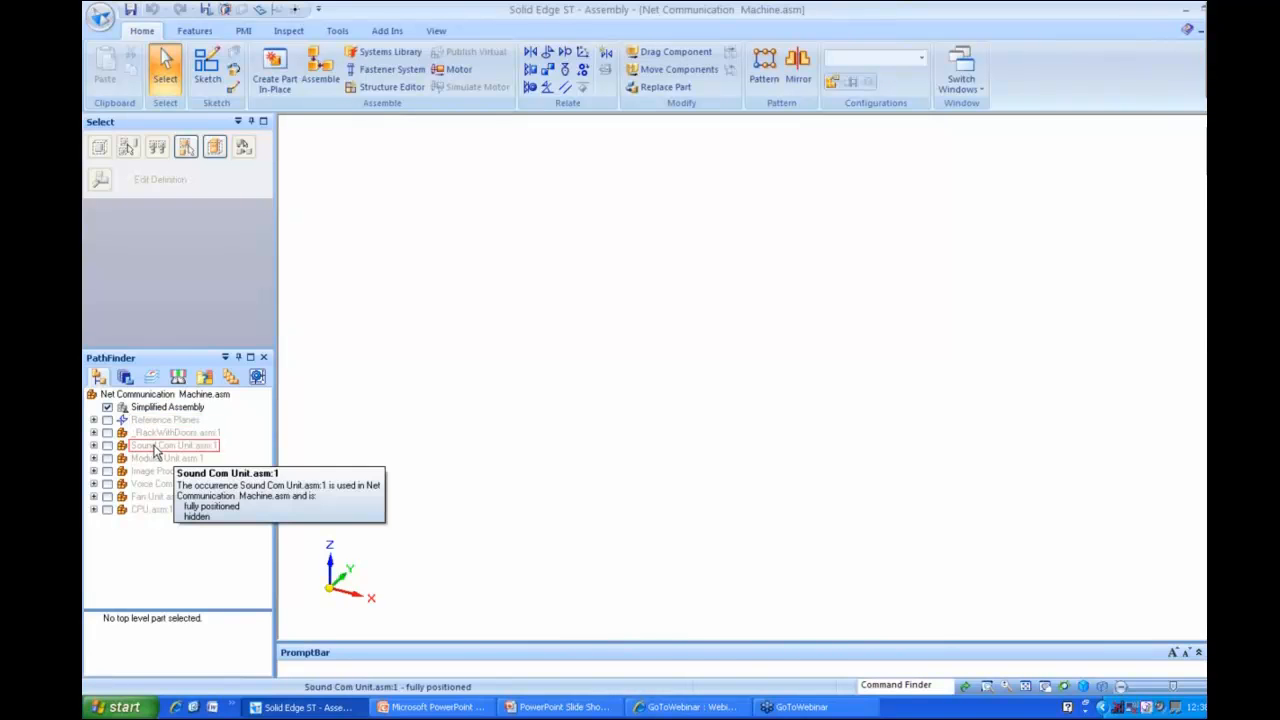
- Show the Memory_Unit.asm subassembly nested inside CPU.asm
click(94, 509)
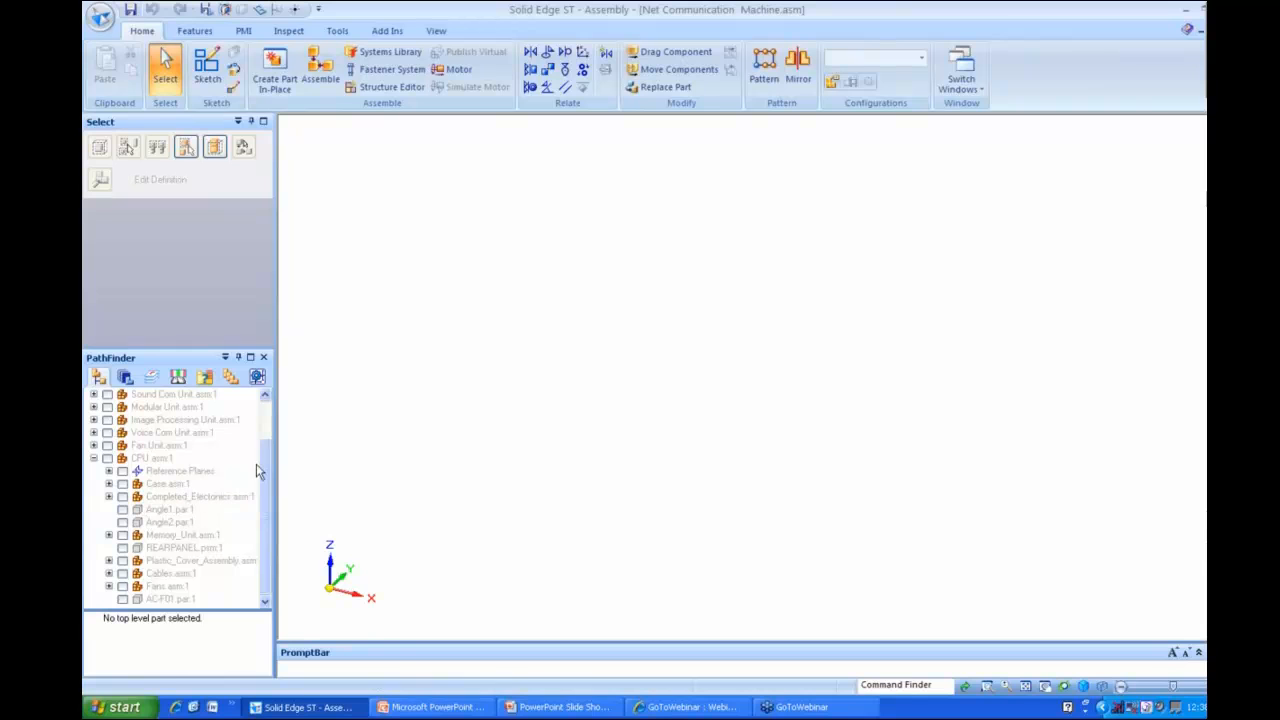
click(162, 538)
right_click(163, 539)
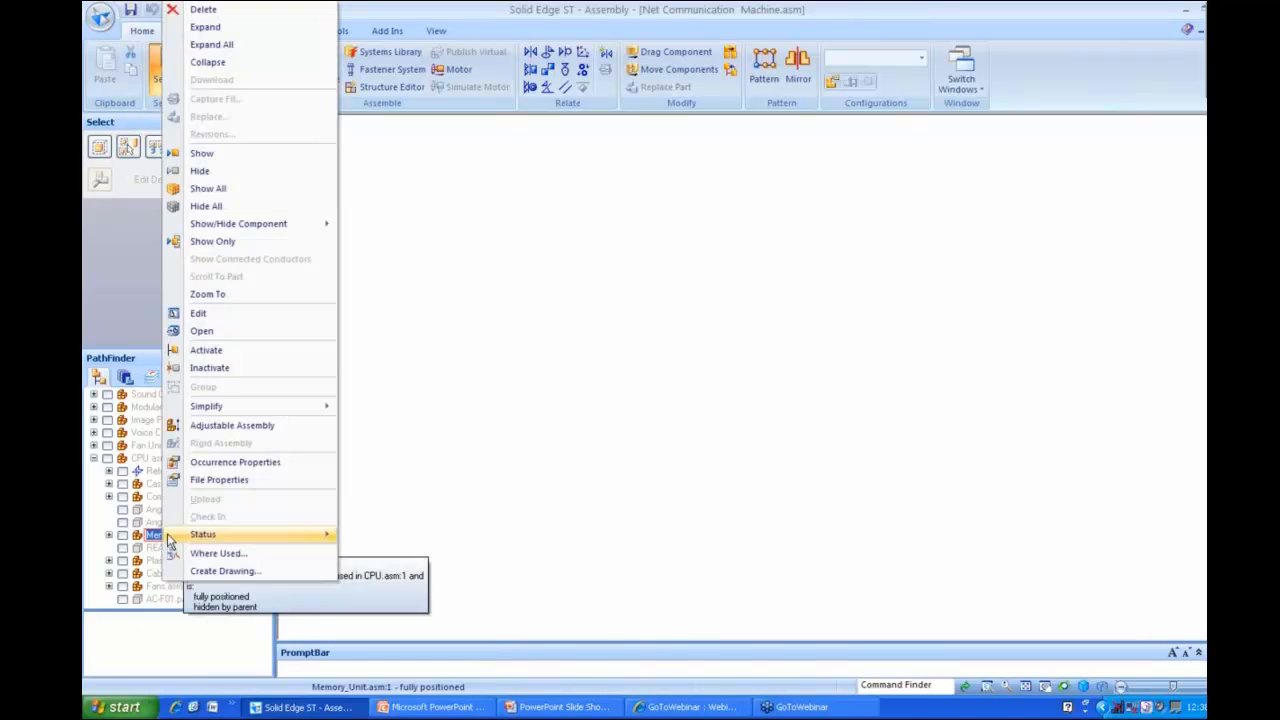
click(260, 330)
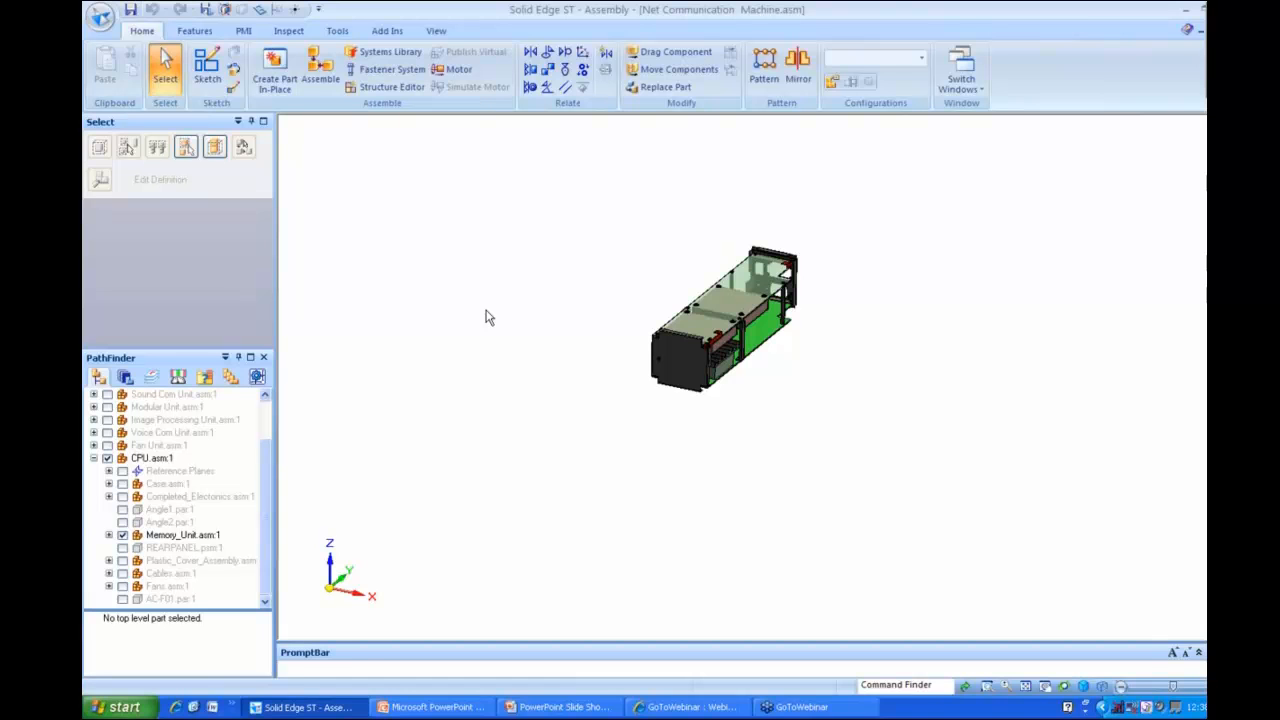
- Switch to the PowerPoint slide show, review the Display Configurations slide, and return to Solid Edge
key(alt+Tab)
key(Tab)
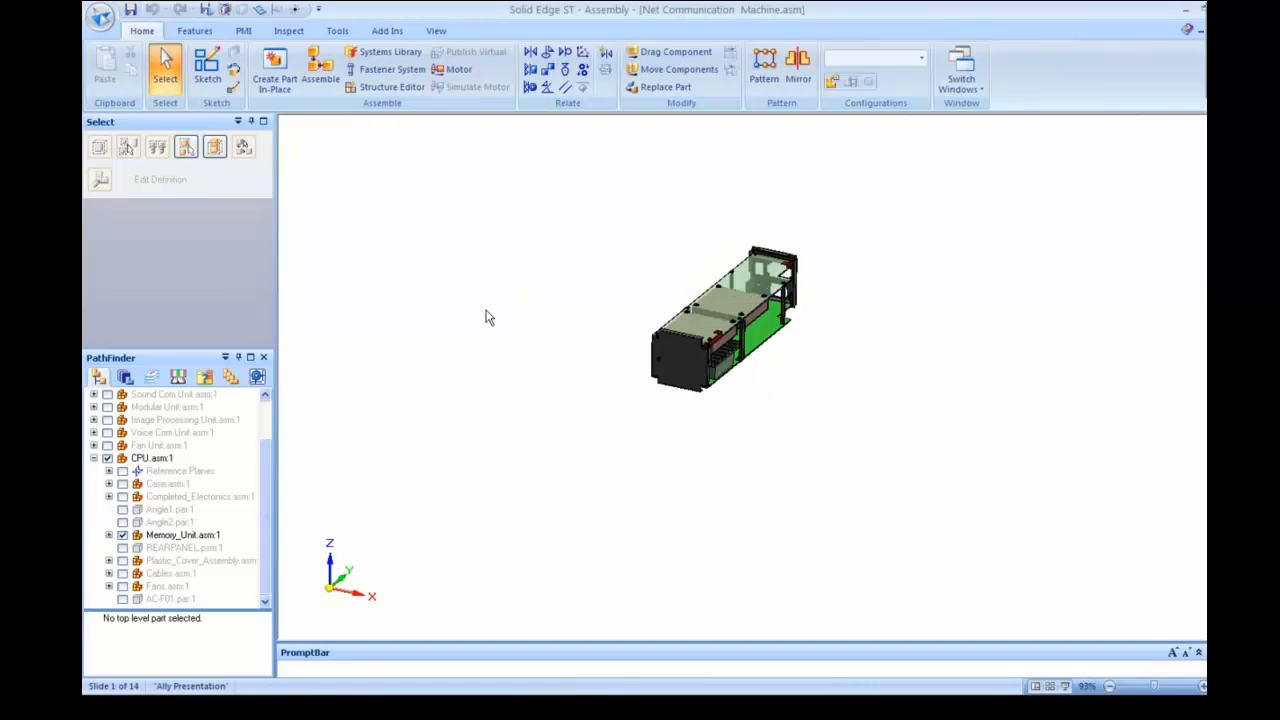
key(alt+Tab)
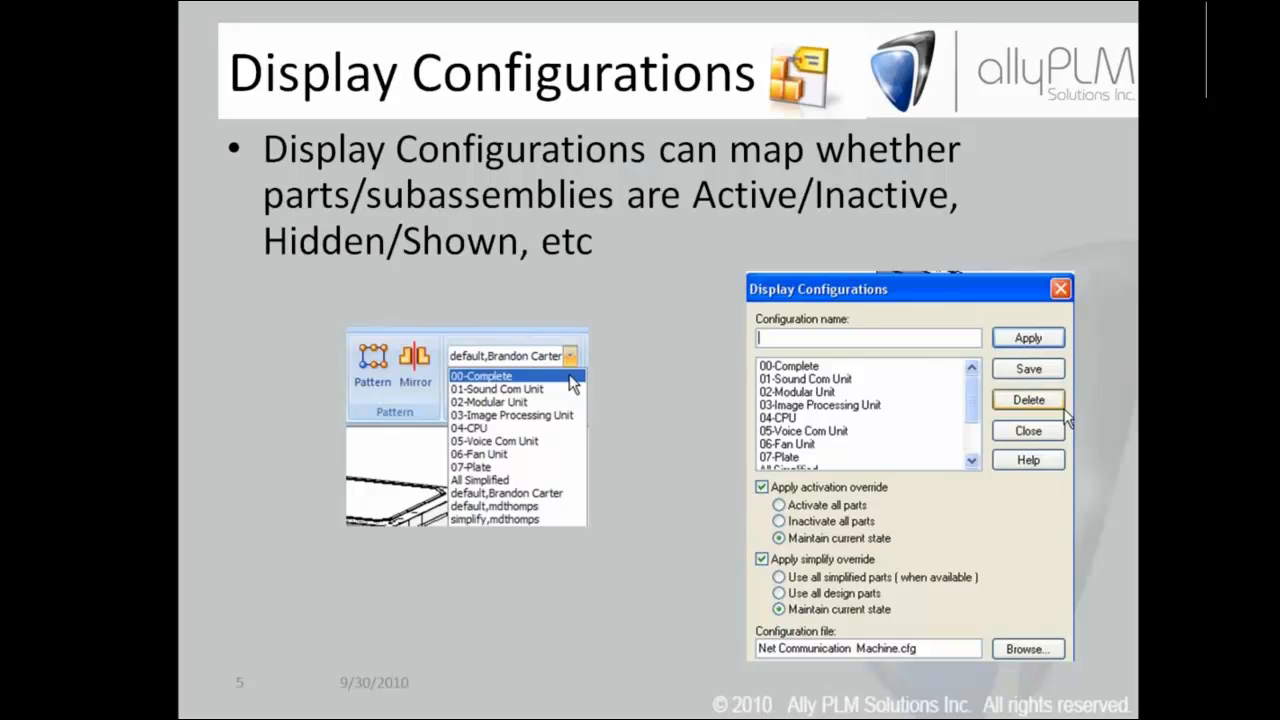
key(alt+Tab)
key(alt+Tab)
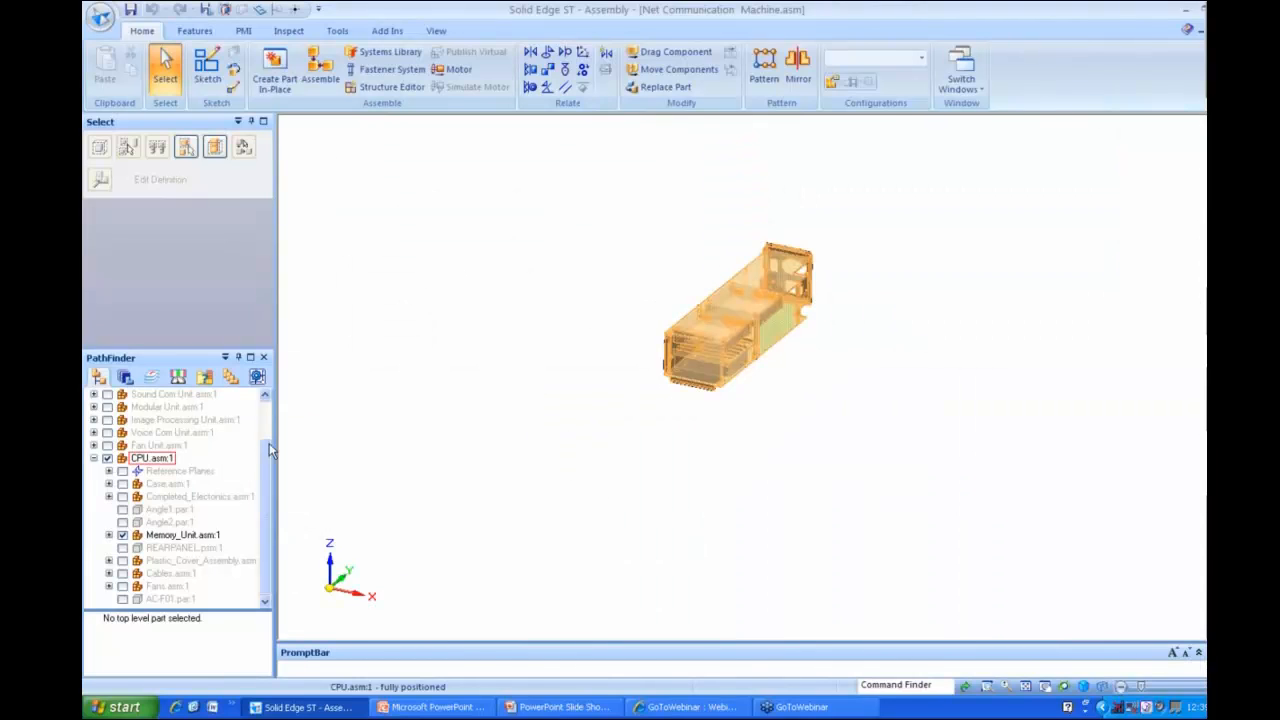
- Expand Memory_Unit.asm to list its parts and edit the subassembly in place
click(109, 535)
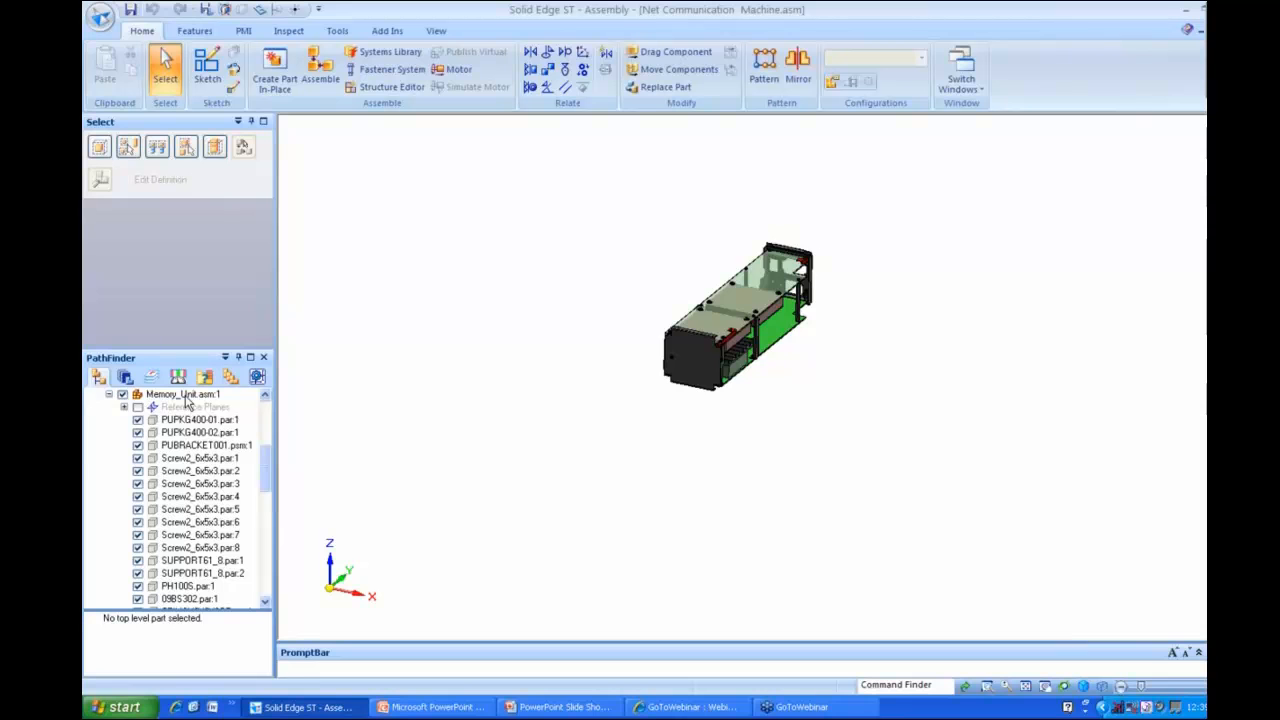
click(185, 398)
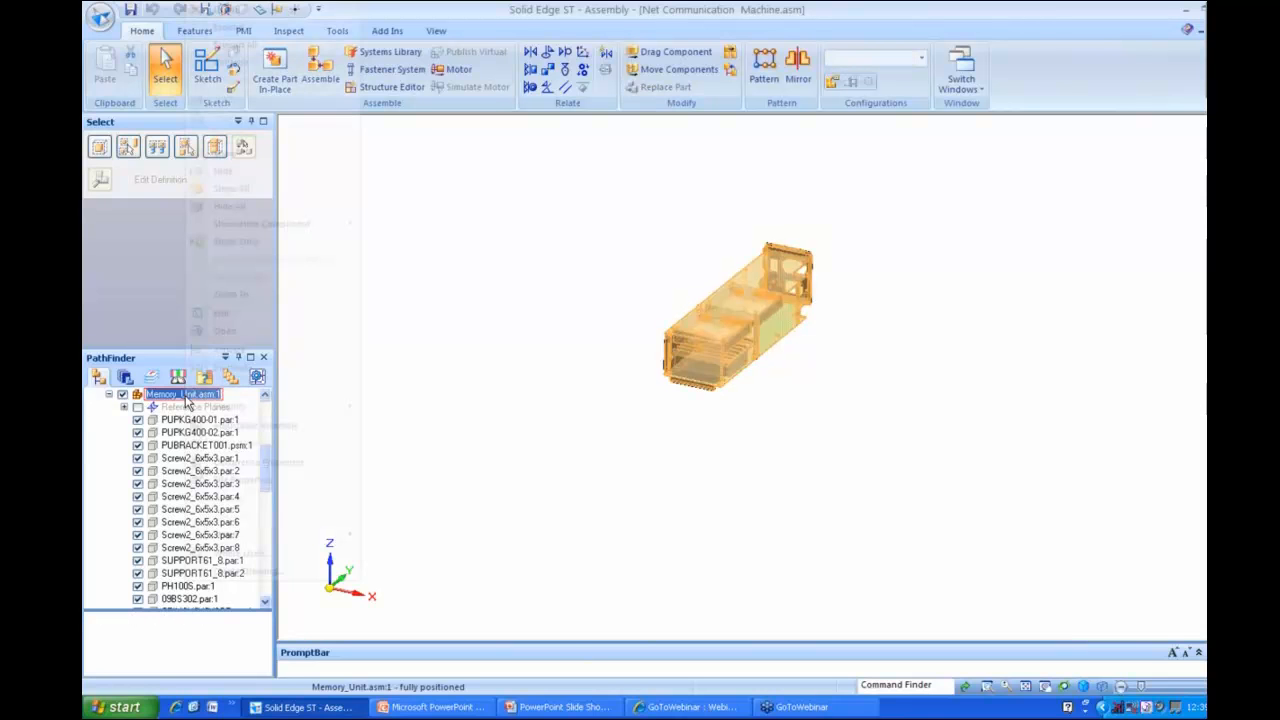
right_click(185, 400)
click(353, 317)
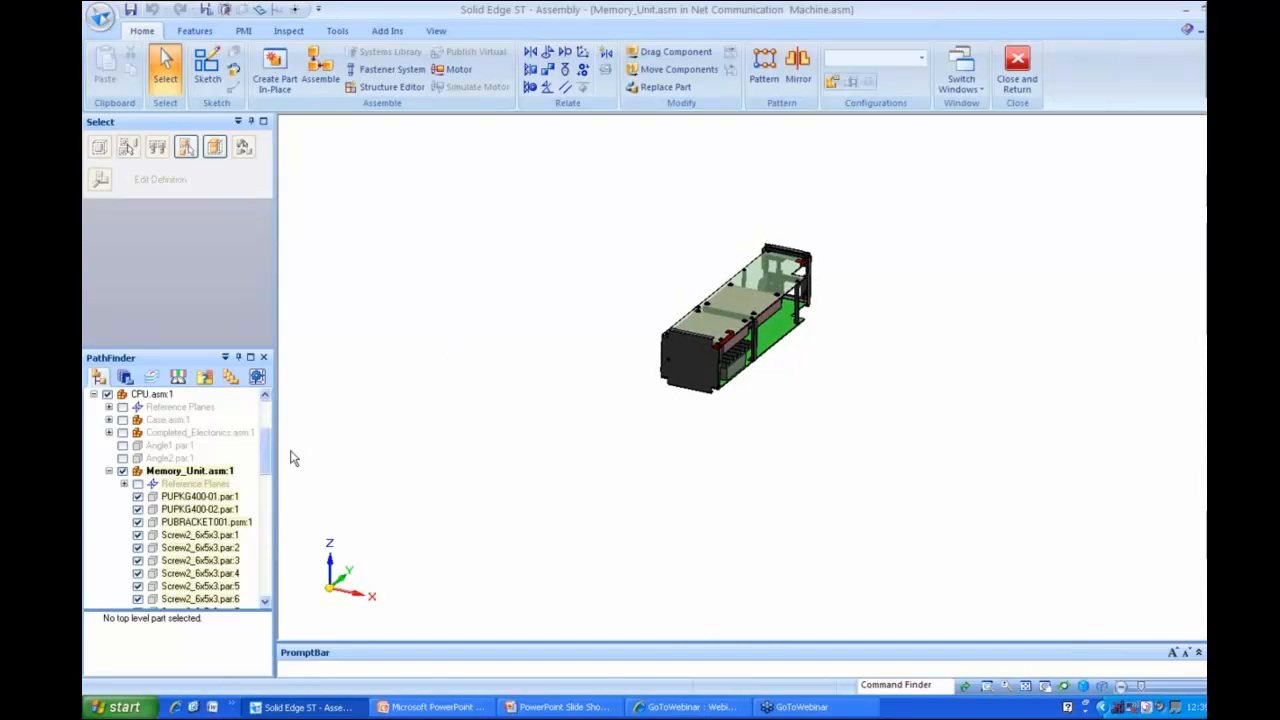
- Show only the PlugBracket.psm part of Memory_Unit.asm, hiding every other component
drag(266, 455, 270, 575)
click(213, 563)
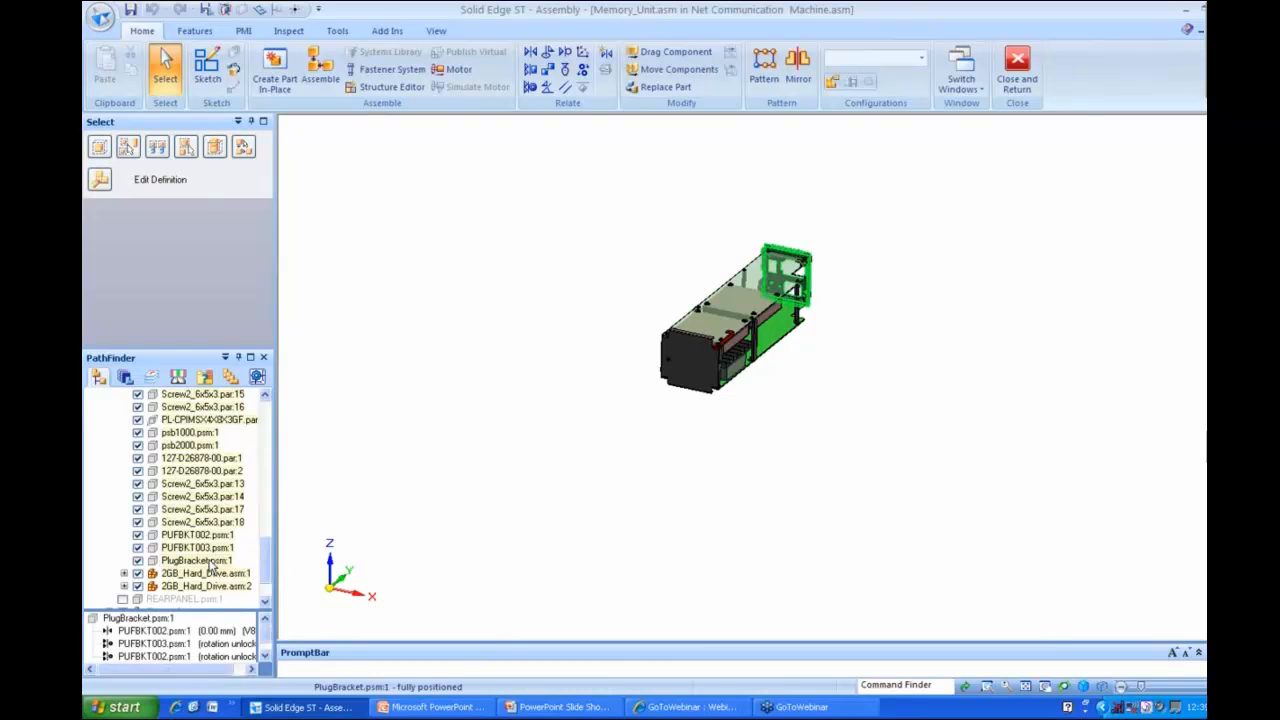
right_click(212, 564)
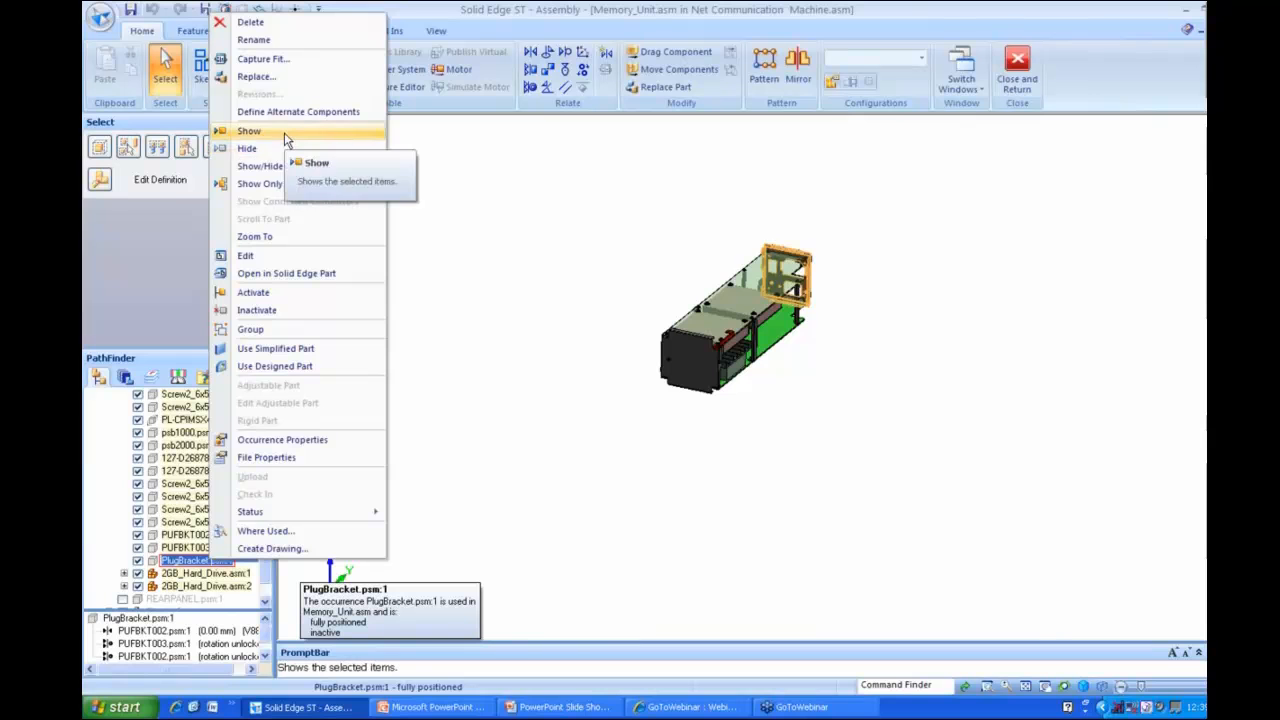
click(331, 188)
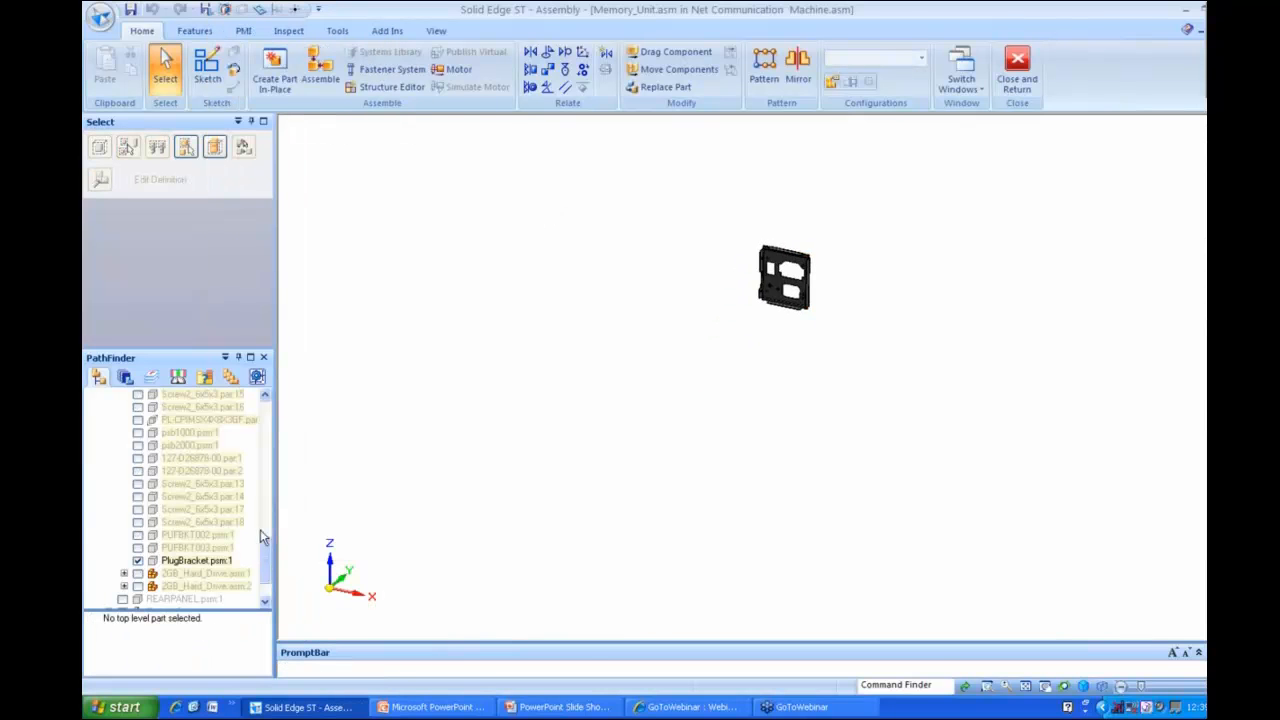
- Show all components of the Memory_Unit.asm subassembly again
drag(265, 556, 265, 448)
click(207, 421)
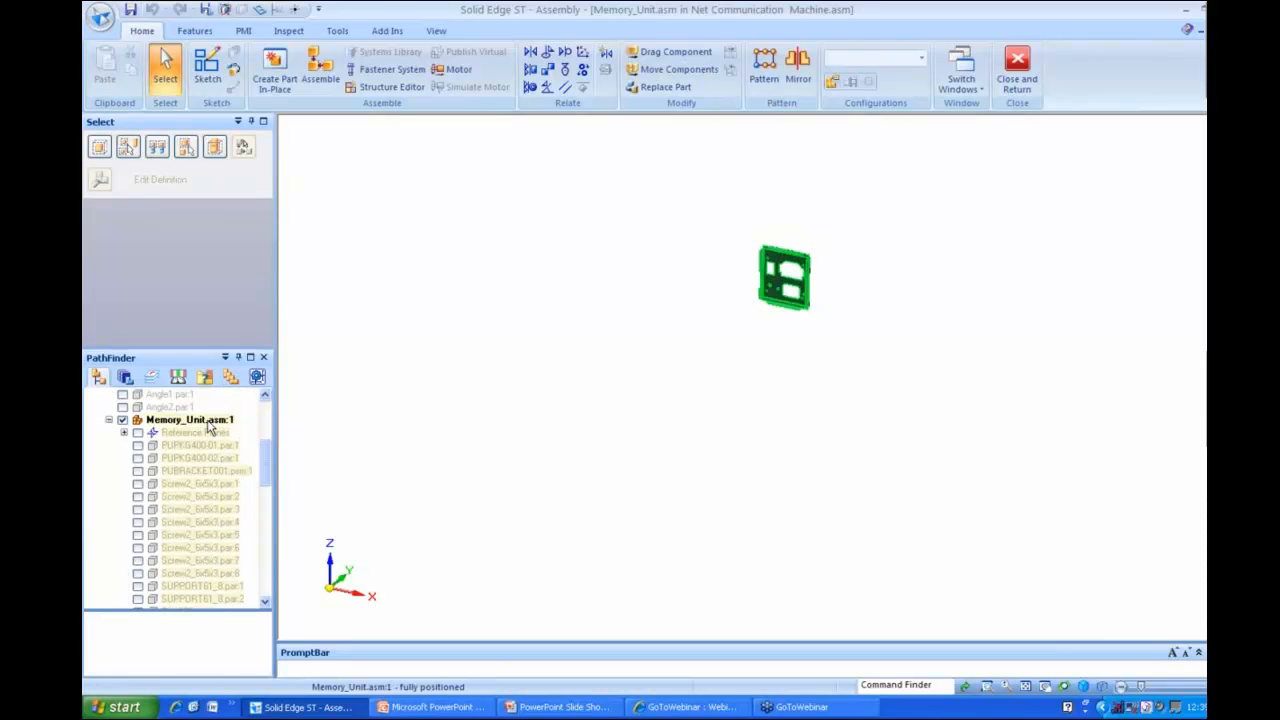
right_click(209, 427)
click(240, 171)
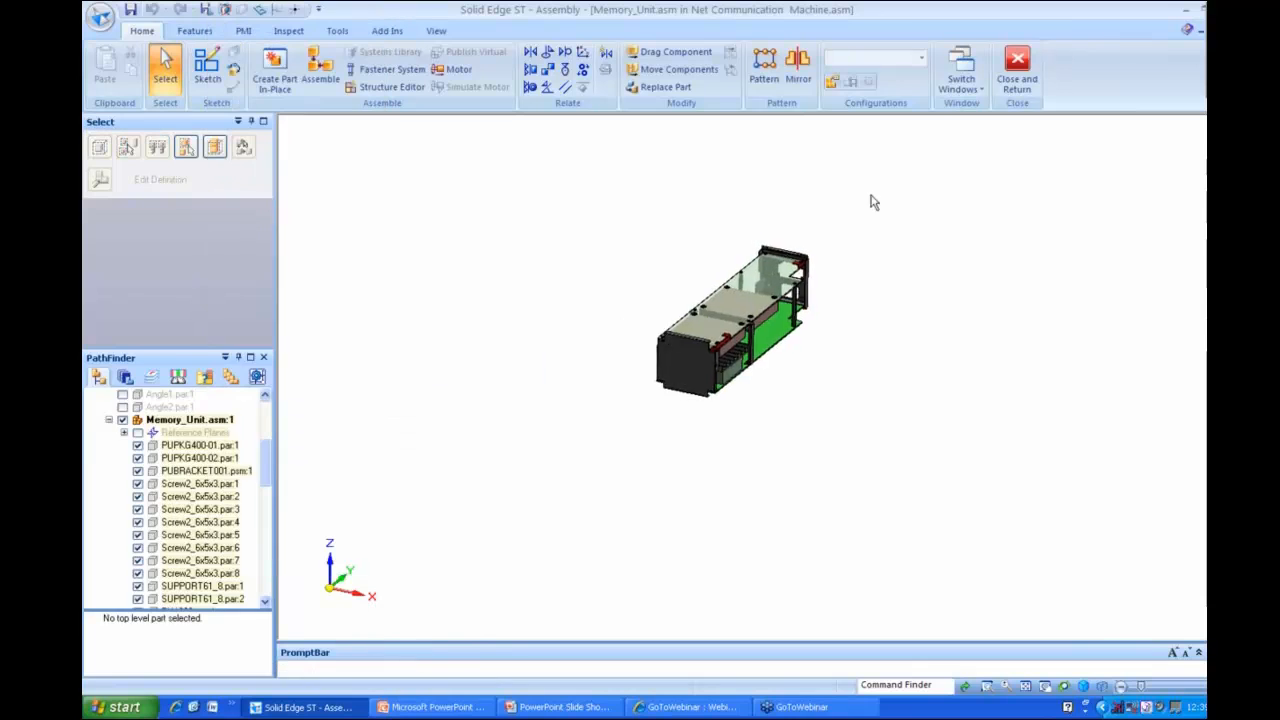
- Apply the 07-Plate display configuration and bring back all hidden components of Memory_Unit.asm
click(922, 61)
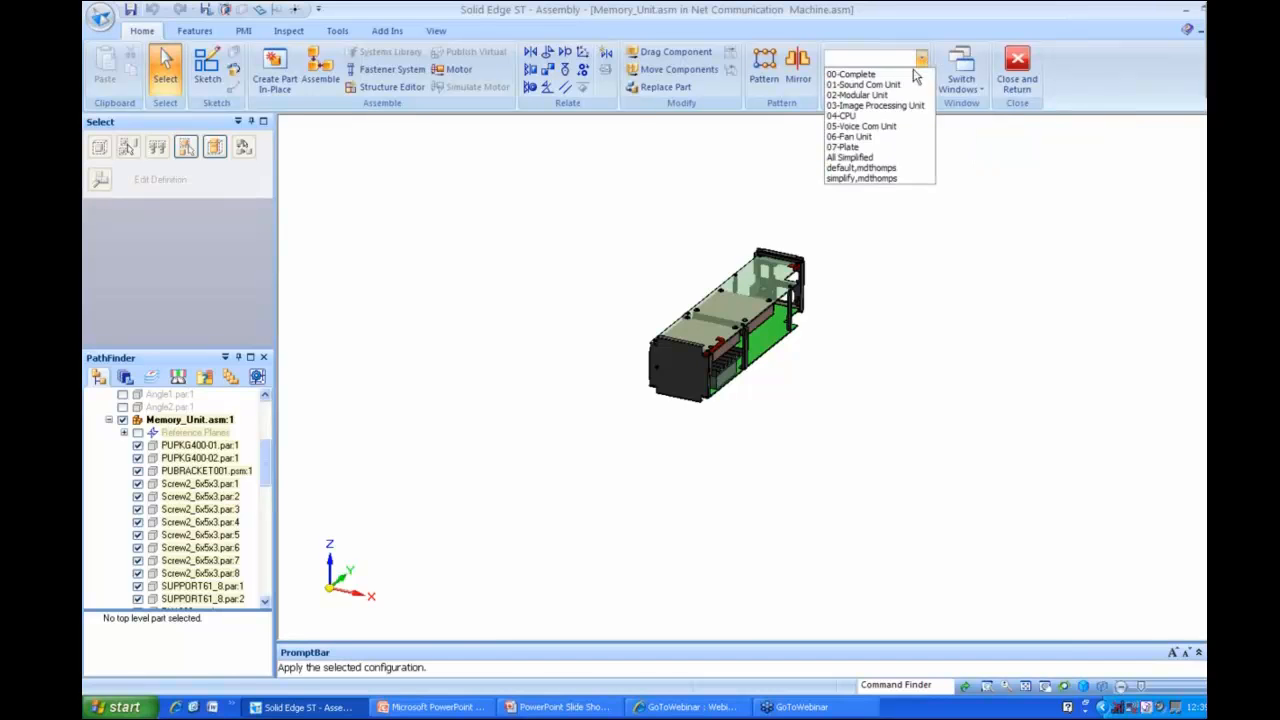
click(884, 146)
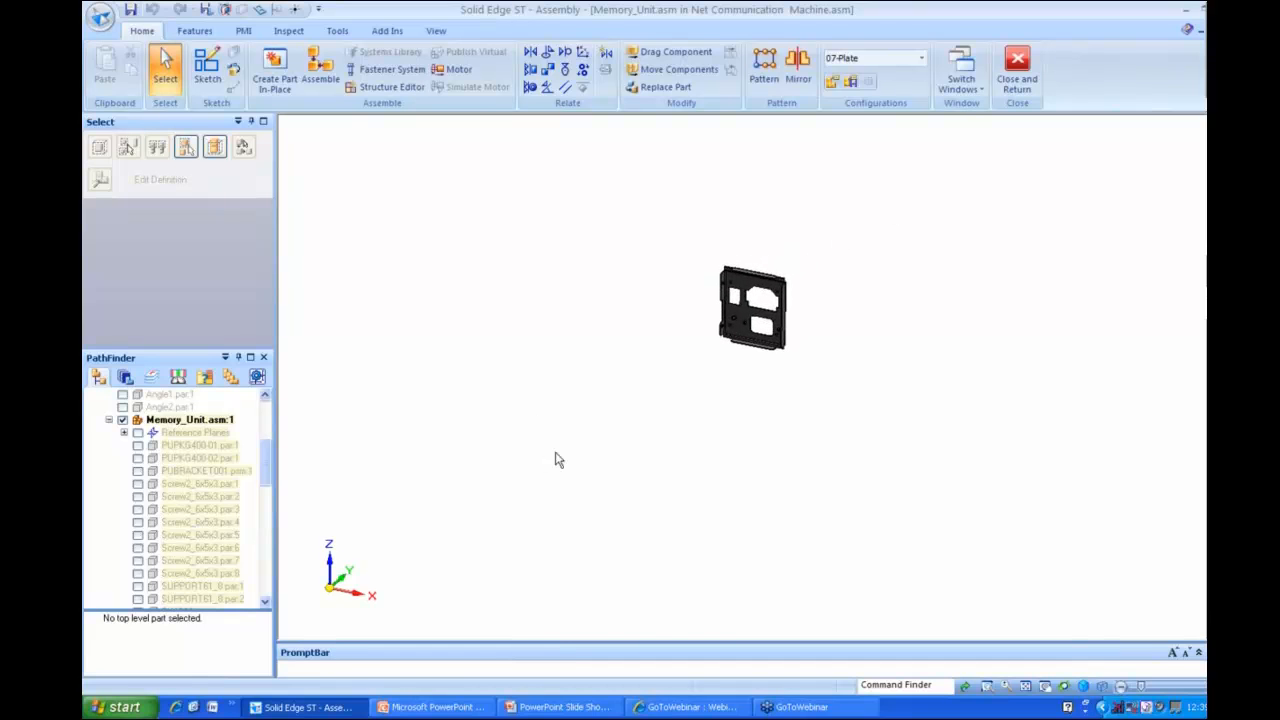
click(217, 422)
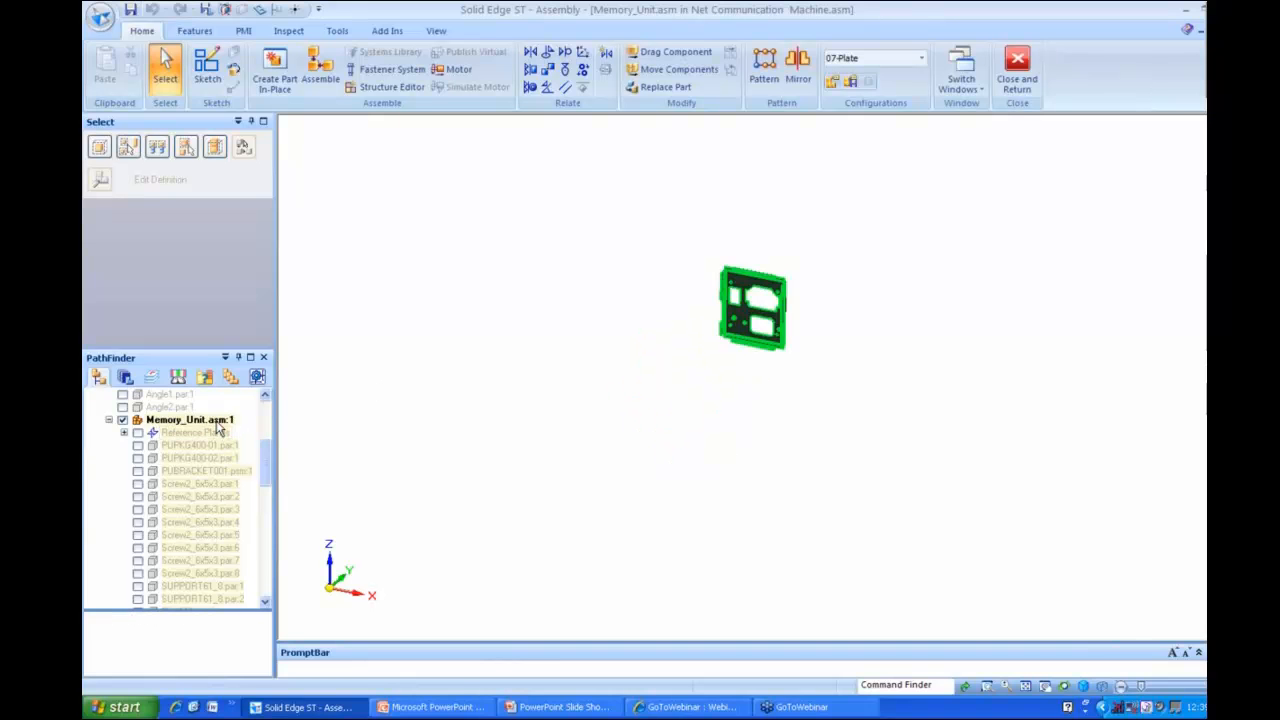
right_click(217, 425)
click(262, 171)
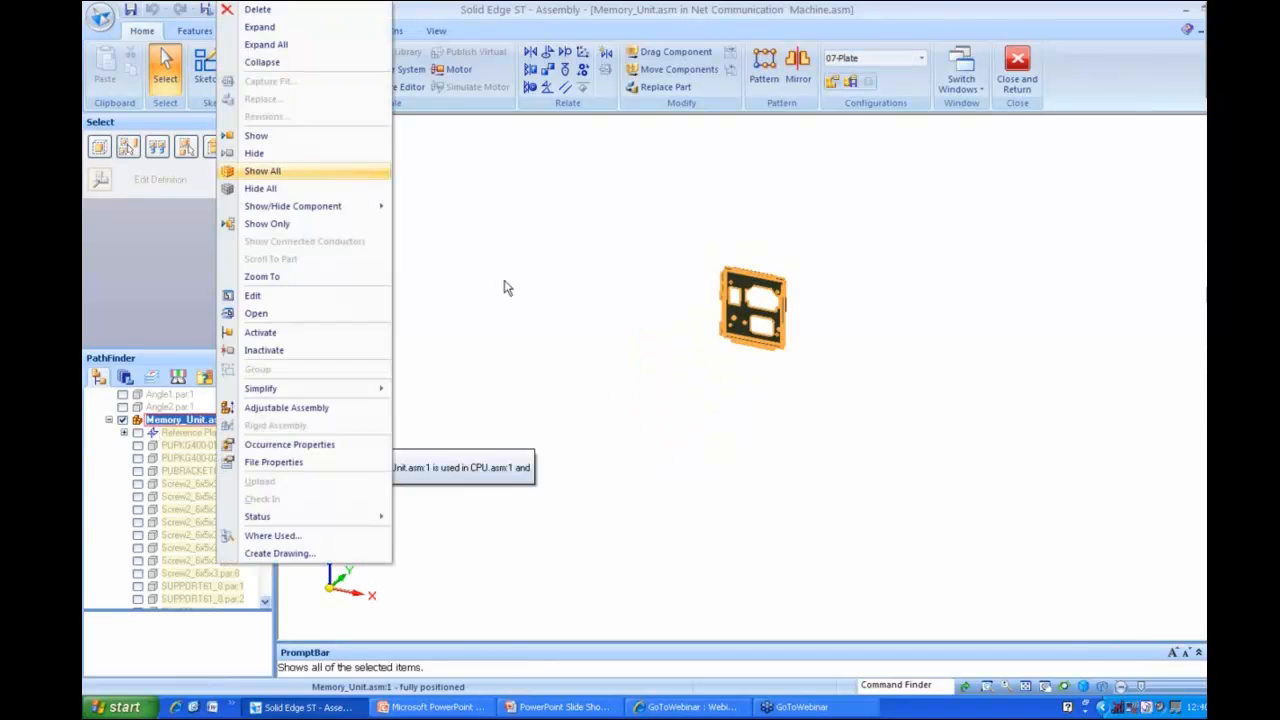
scroll(514, 250, up, 1)
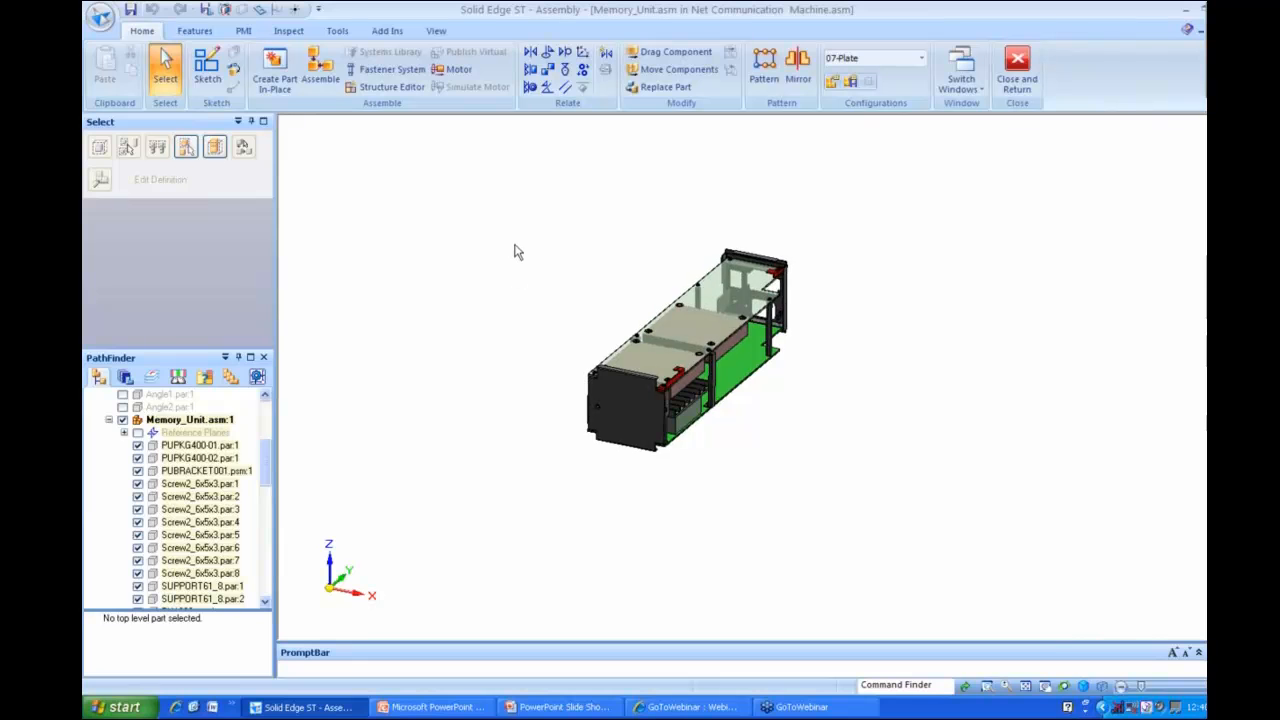
- Activate the PlugBracket.psm part within Memory_Unit.asm
drag(262, 466, 264, 546)
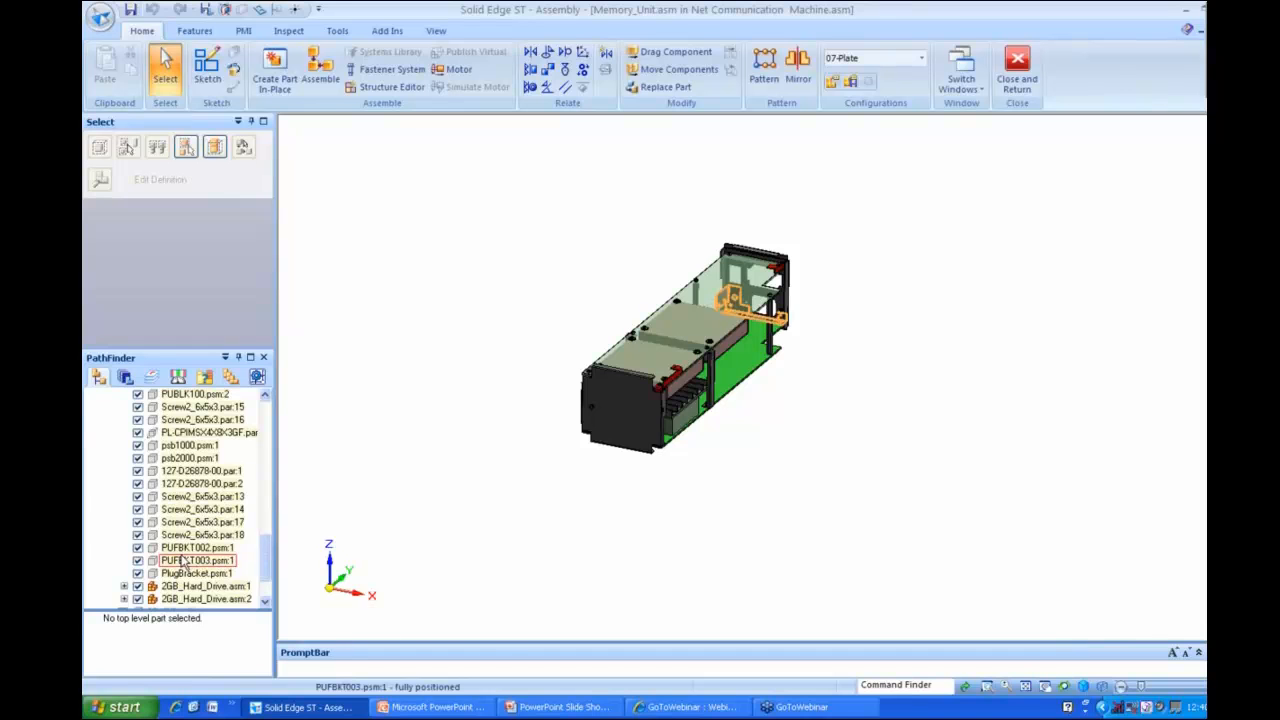
click(184, 579)
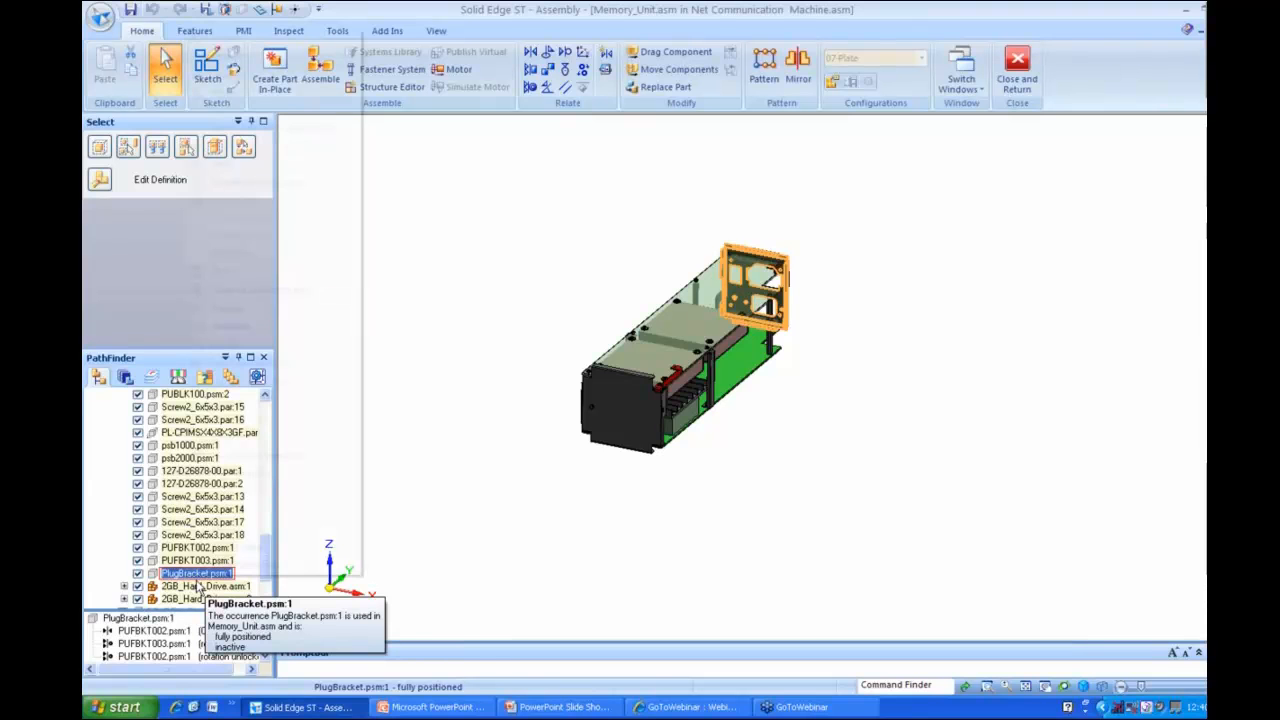
right_click(184, 583)
click(391, 338)
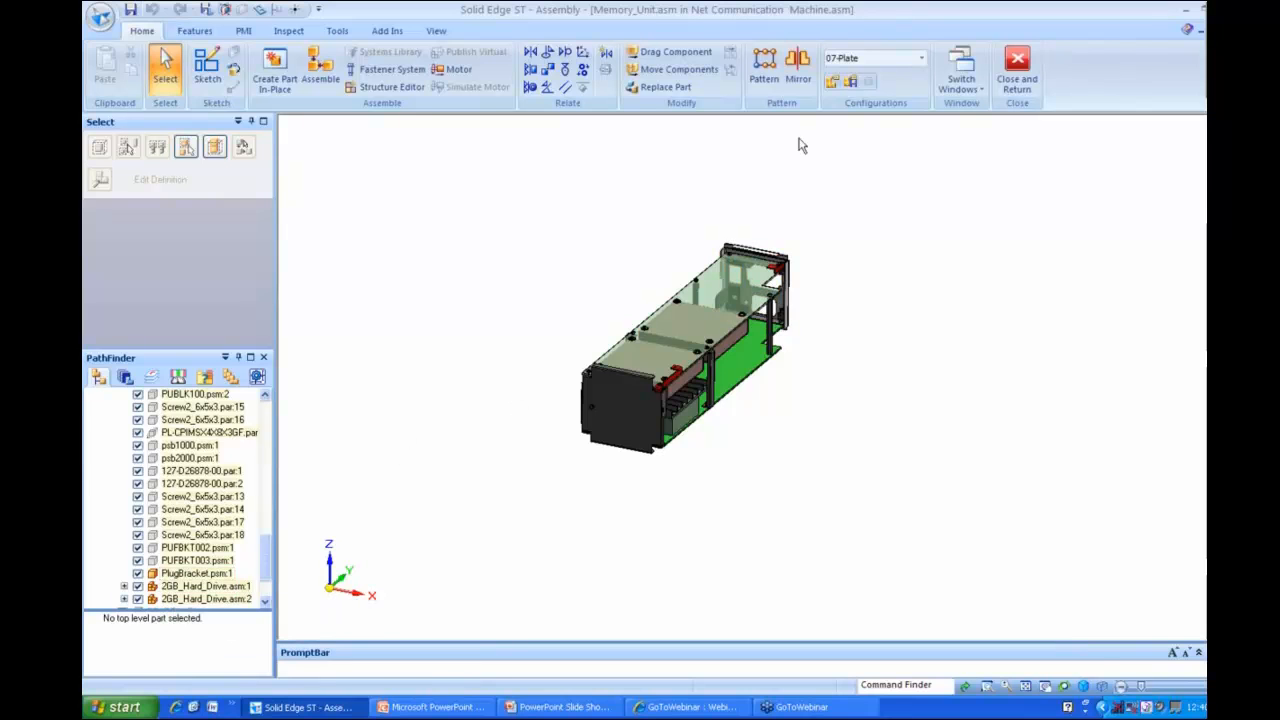
- Save the current component display as a new display configuration named "memory unit"
click(832, 83)
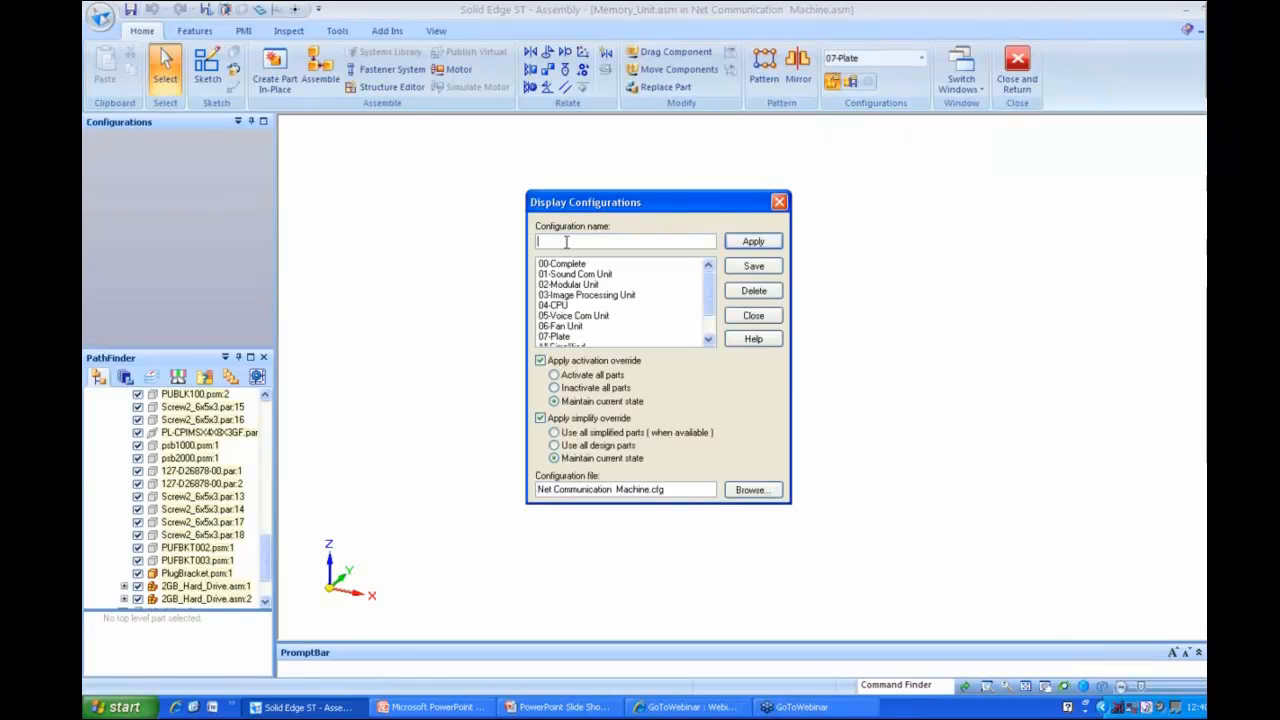
text(memory unit)
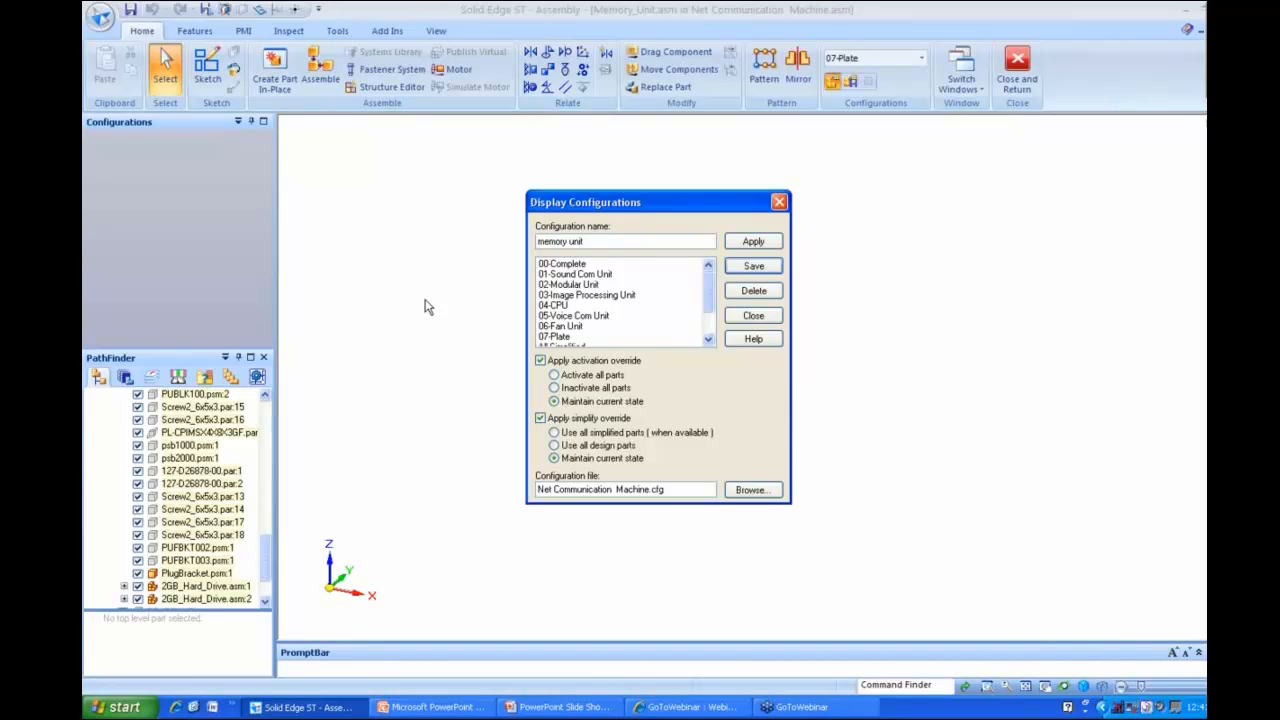
click(735, 316)
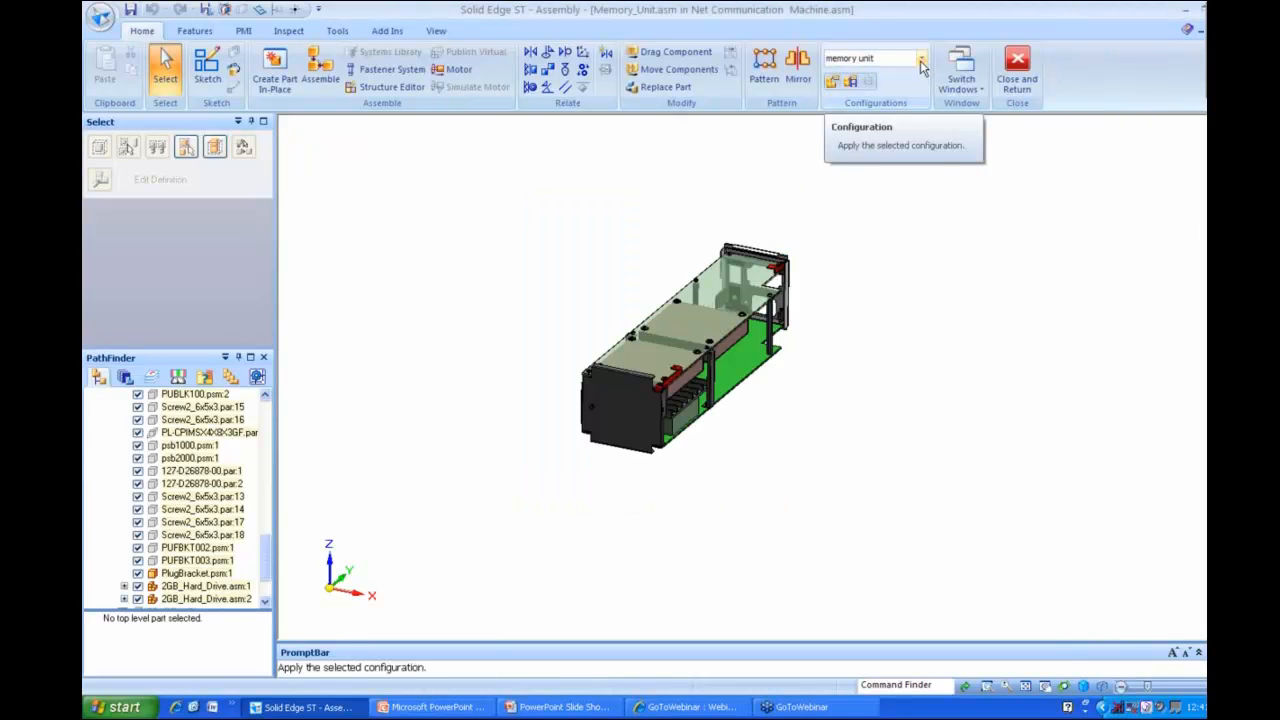
- Apply the 07-Plate display configuration and switch back to the "memory unit" configuration
click(921, 62)
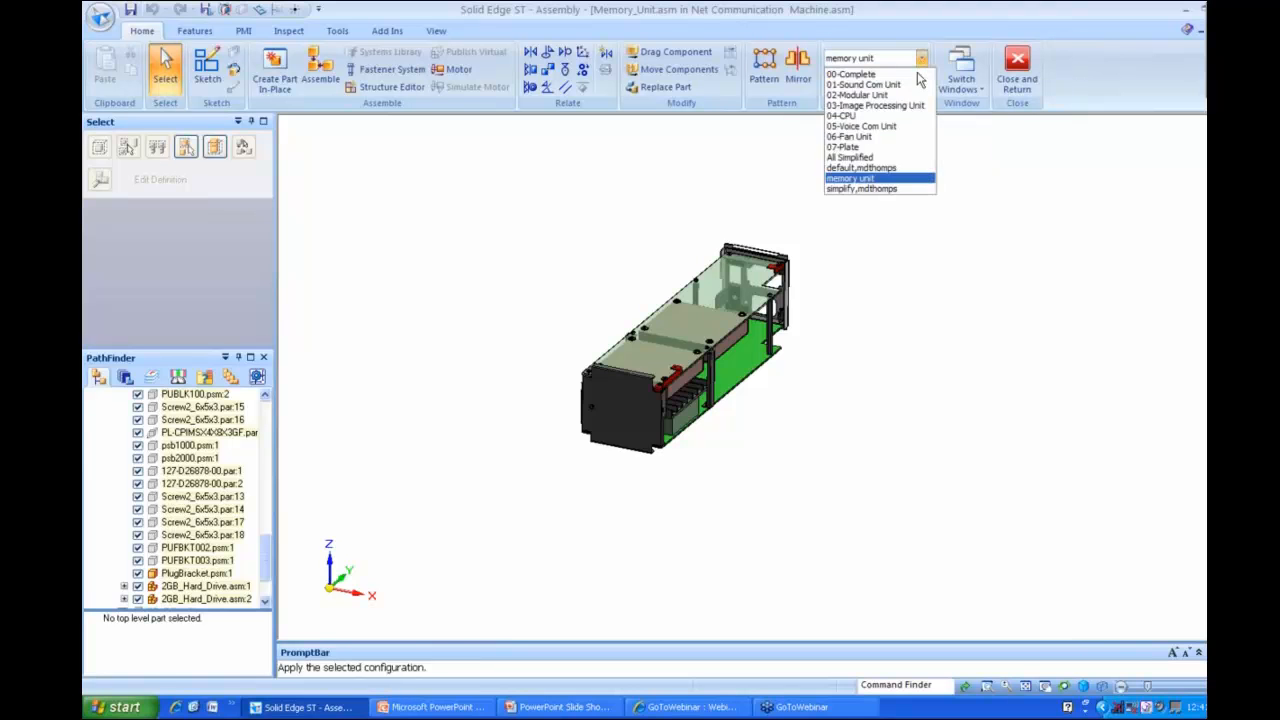
click(878, 147)
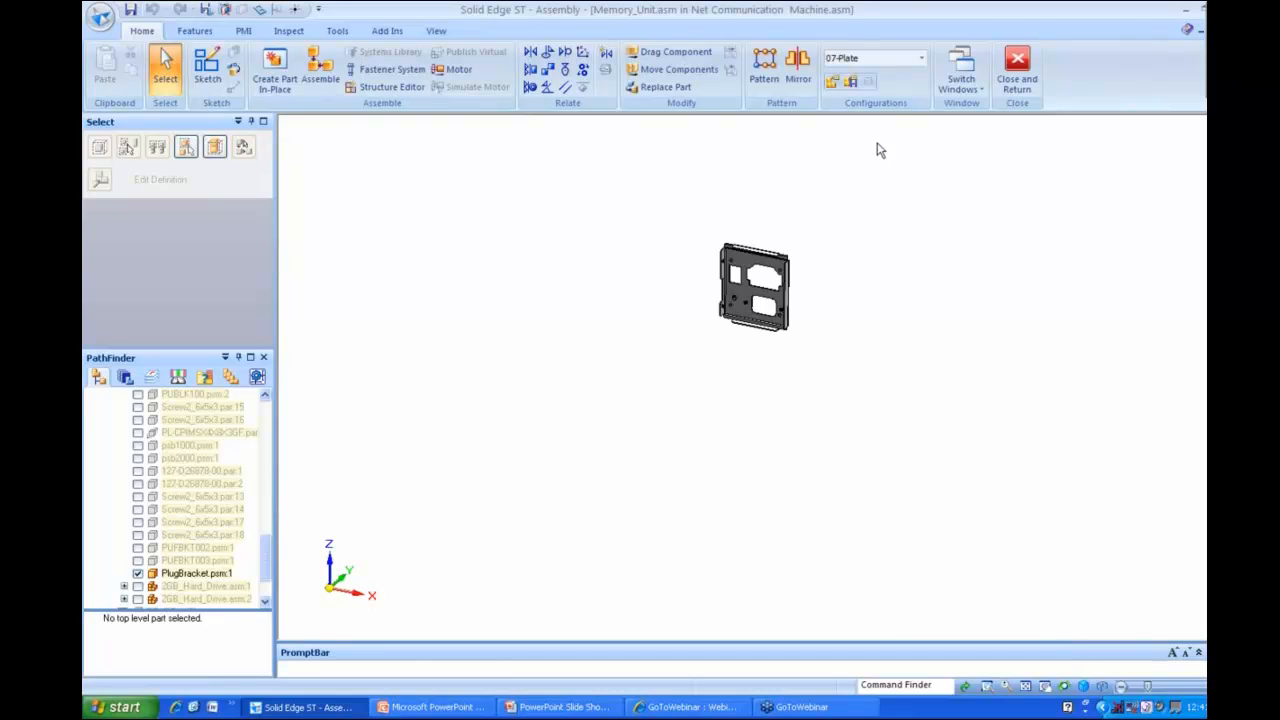
click(921, 60)
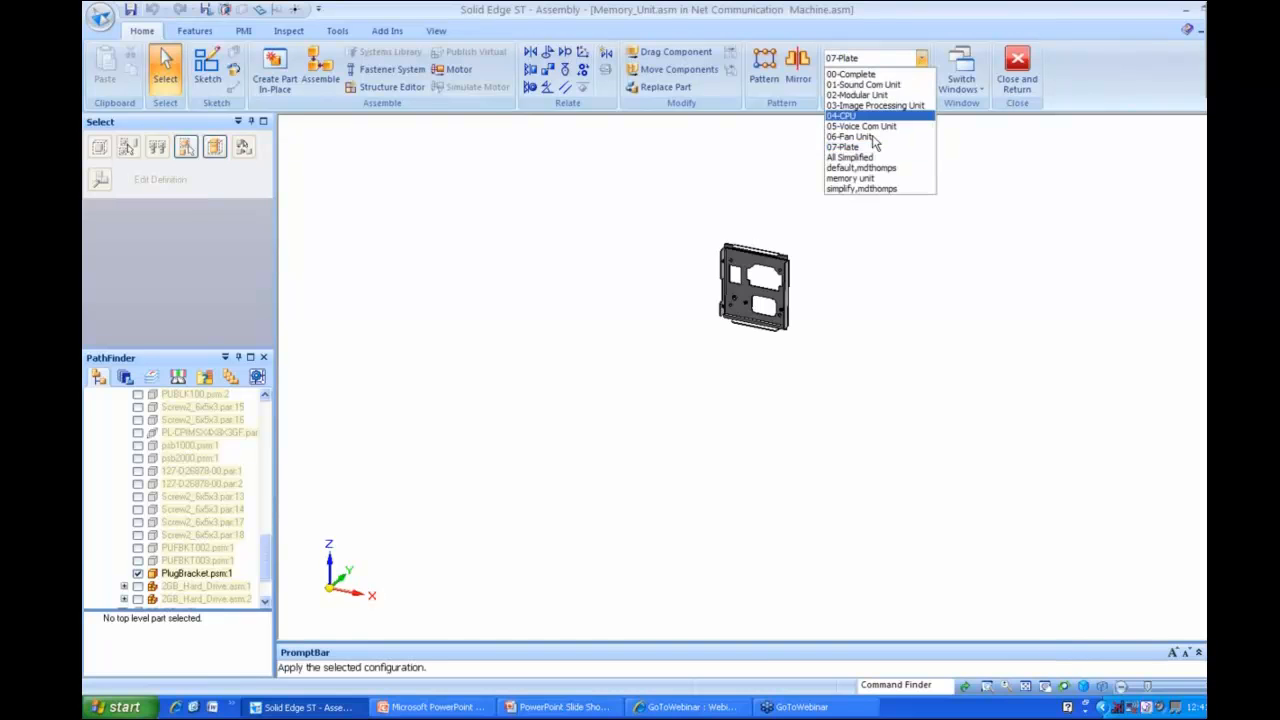
click(878, 178)
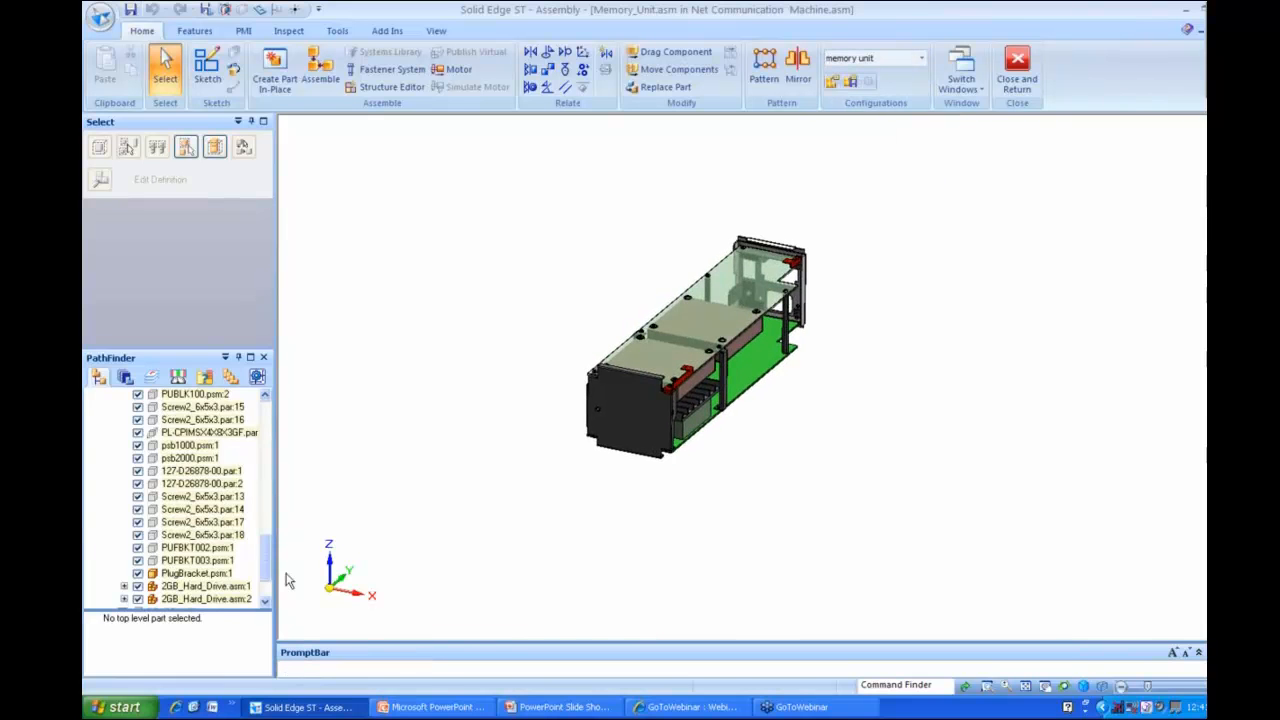
- Return to the Memory_Unit.asm entry in the component tree and switch to the presentation's Groups slide
drag(263, 559, 294, 457)
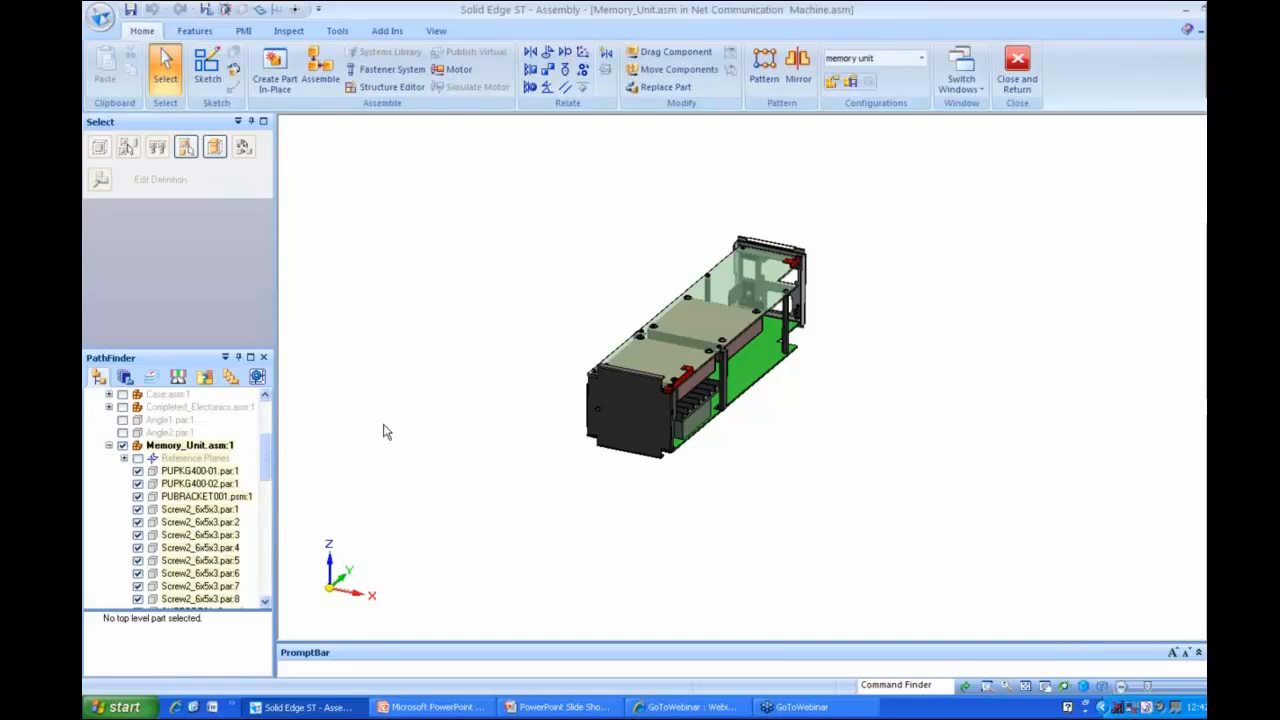
key(alt+Tab)
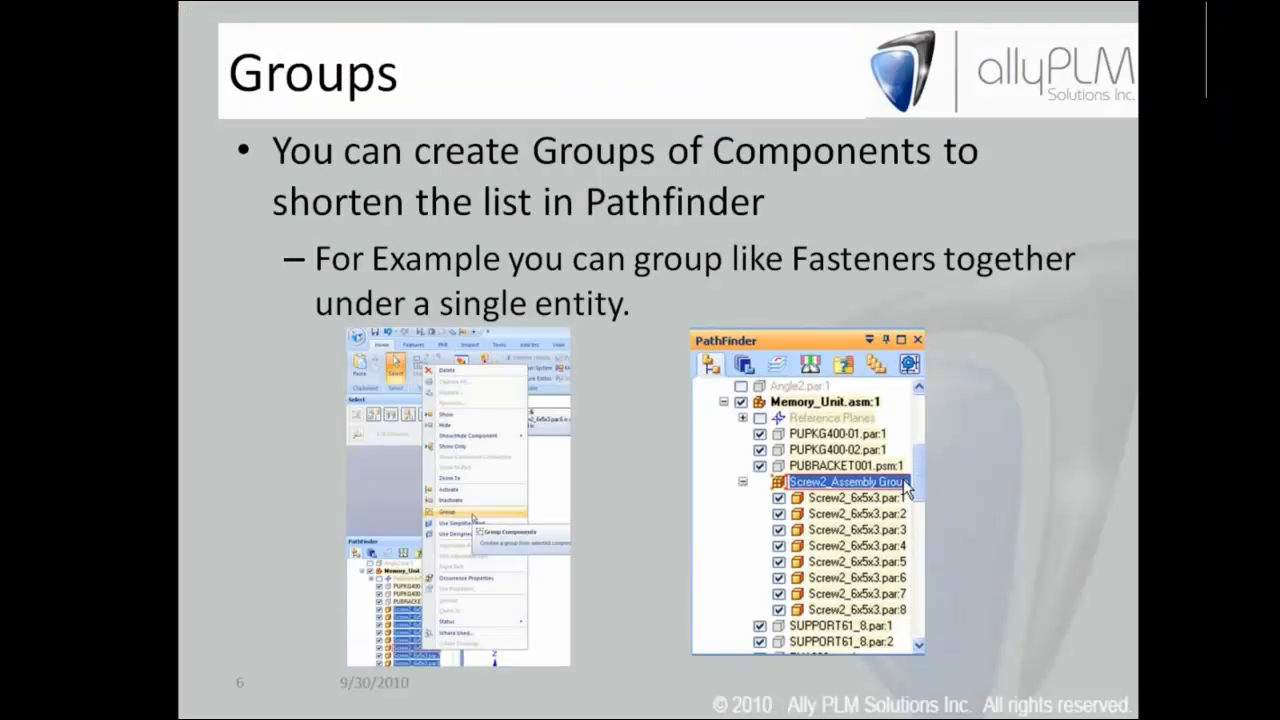
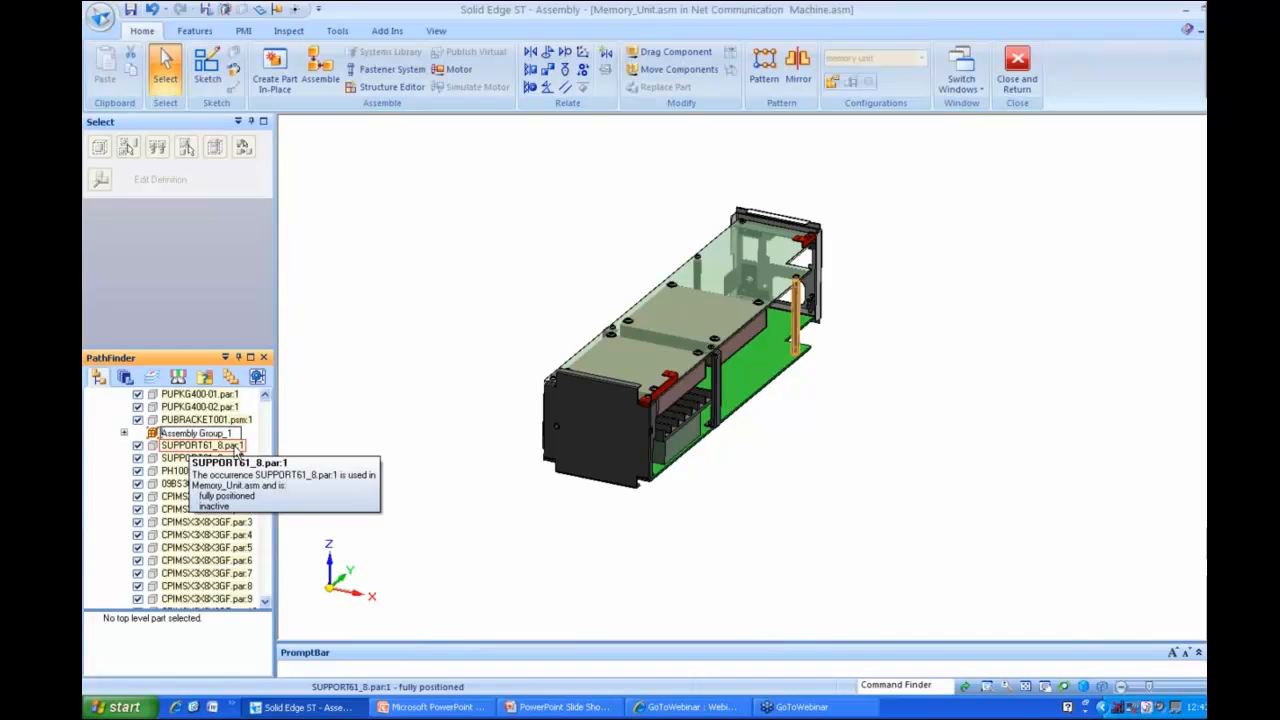
- Add the prefix "Screw 2 _" to the name of Assembly Group_1 in the component tree
text(Screw 2 )
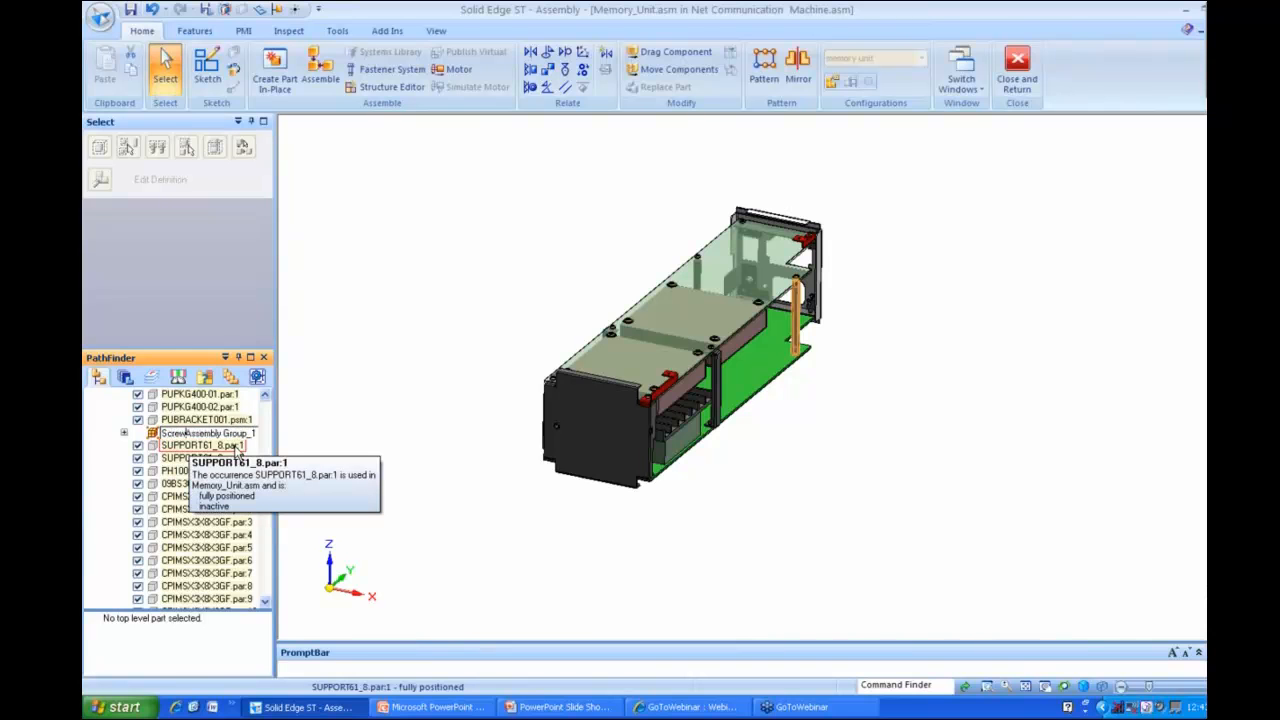
text(_)
key(Return)
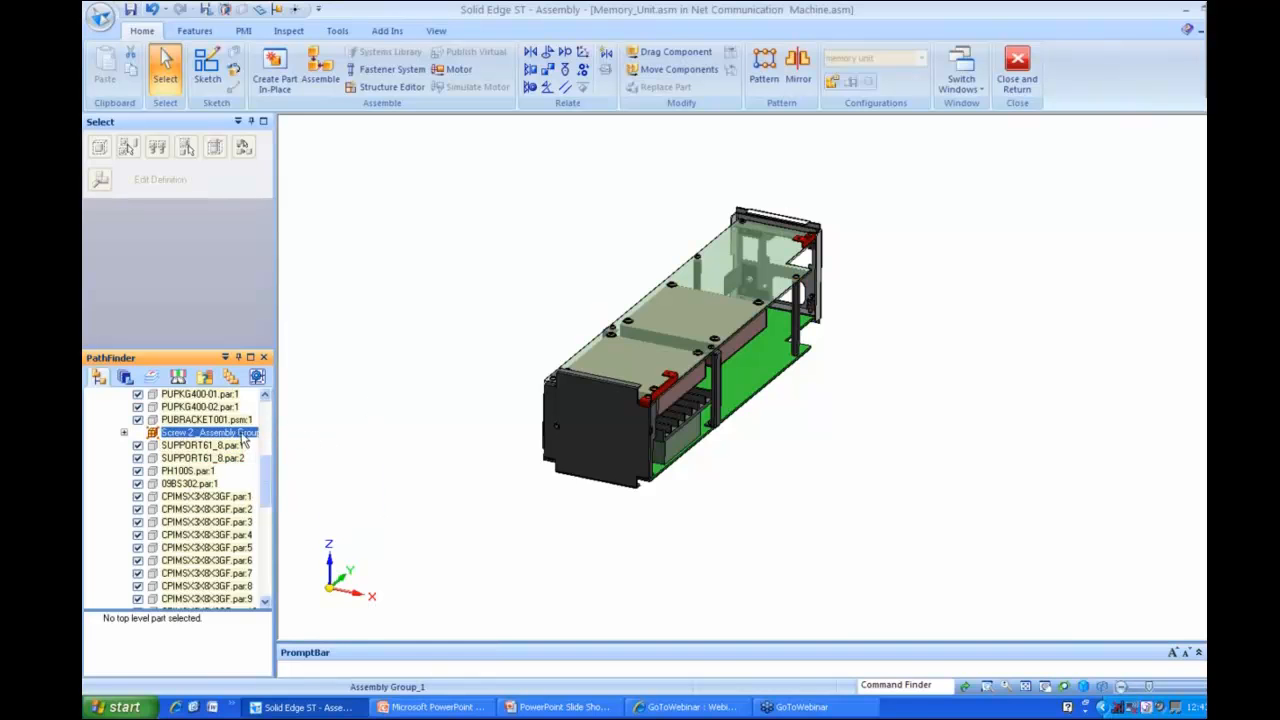
- Select all components contained in the Screw 2 assembly group to highlight its screws in the model
right_click(238, 436)
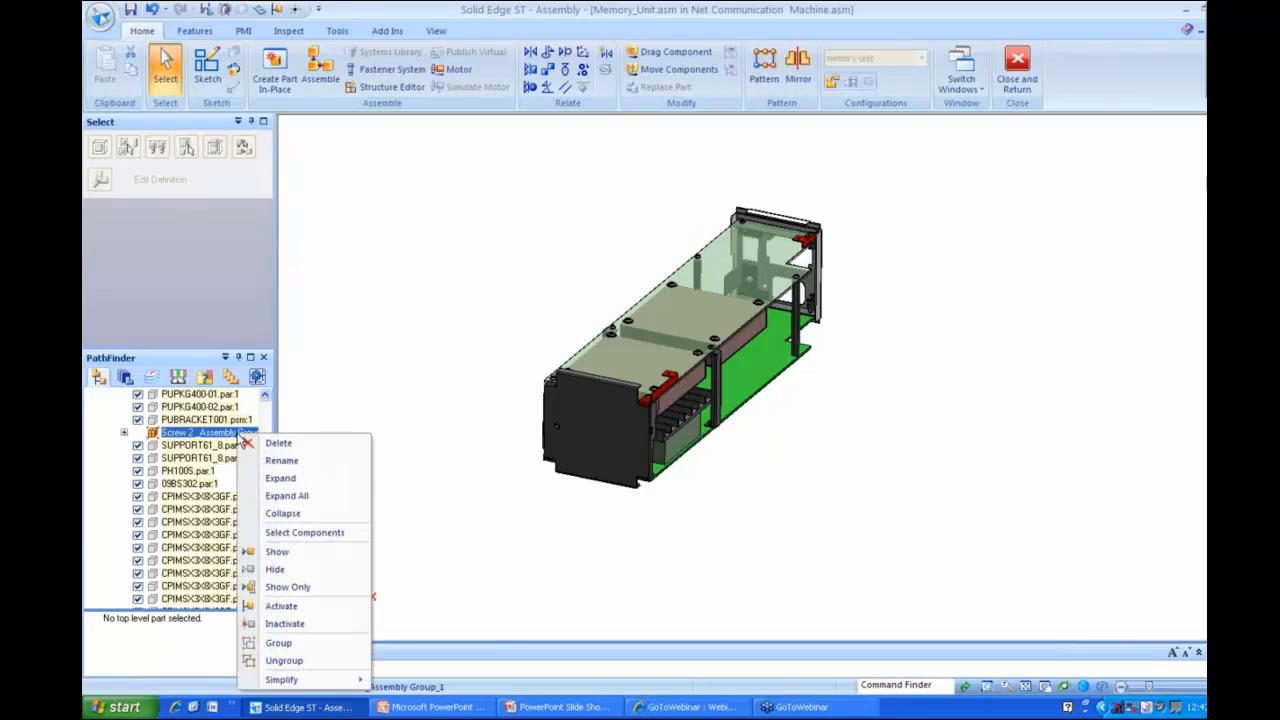
click(305, 533)
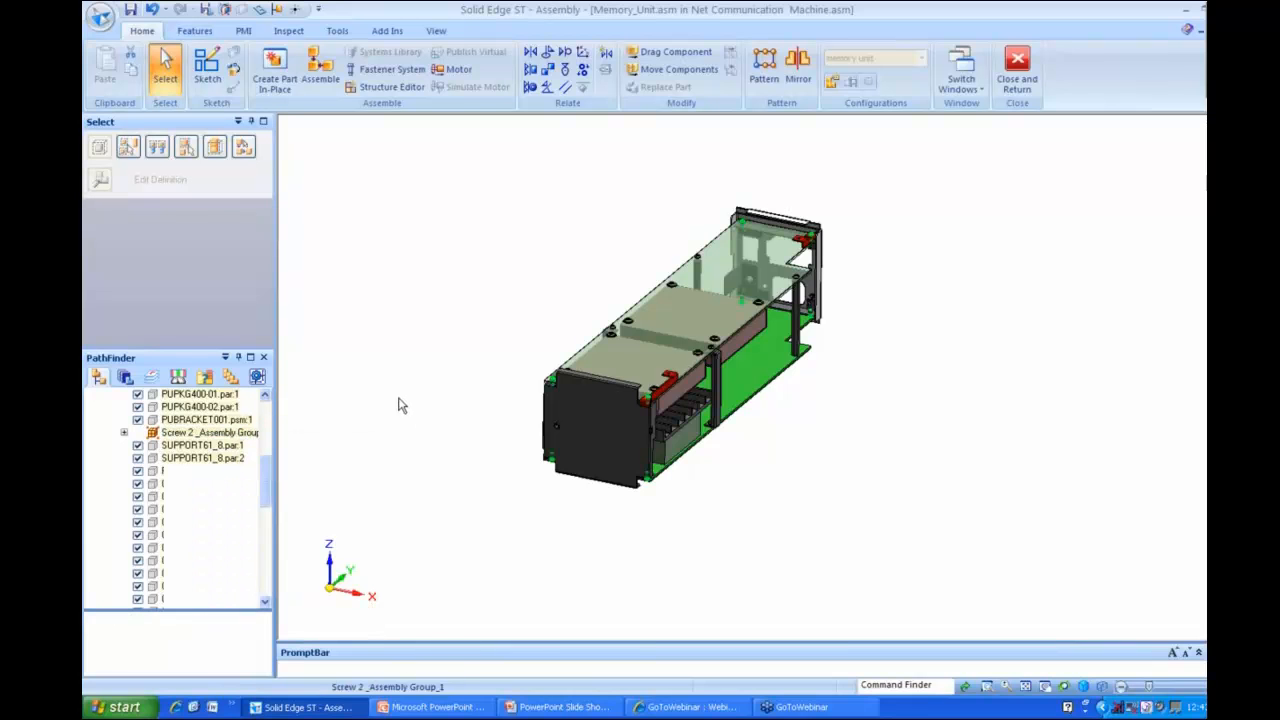
scroll(408, 390, up, 3)
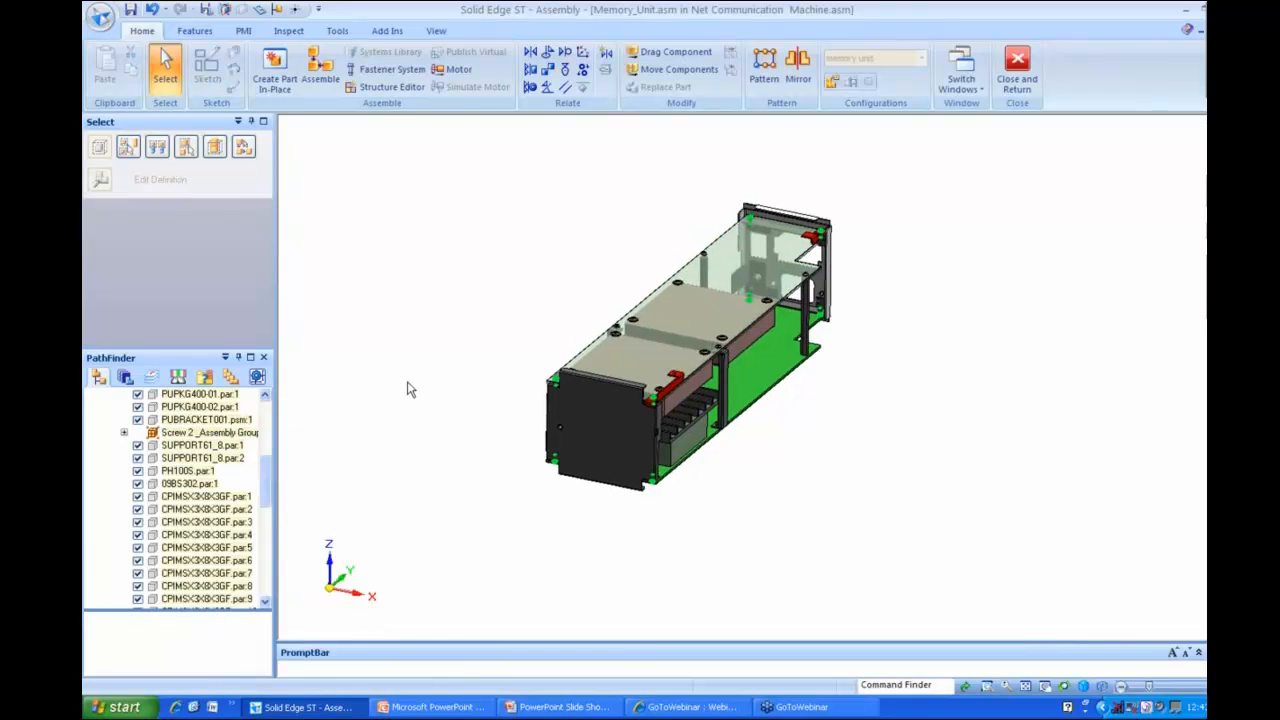
scroll(408, 390, up, 3)
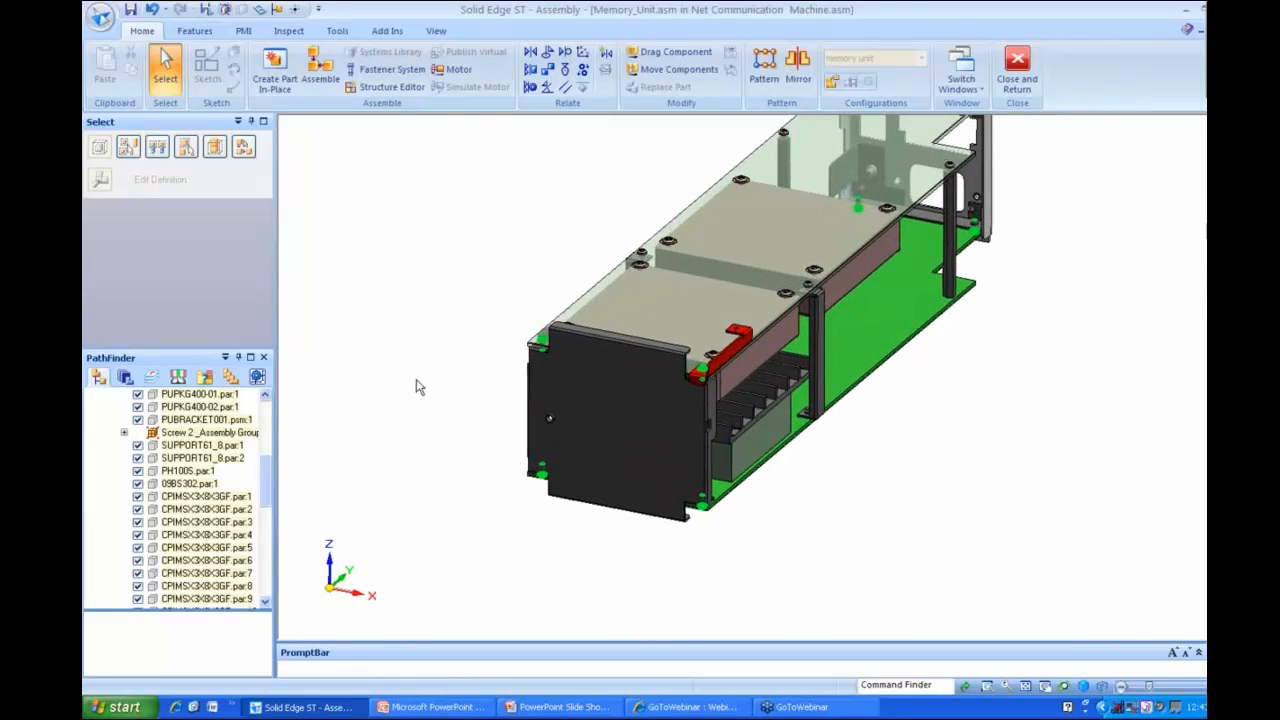
- Hide the components of the Screw 2 assembly group and show them again
right_click(221, 440)
click(366, 474)
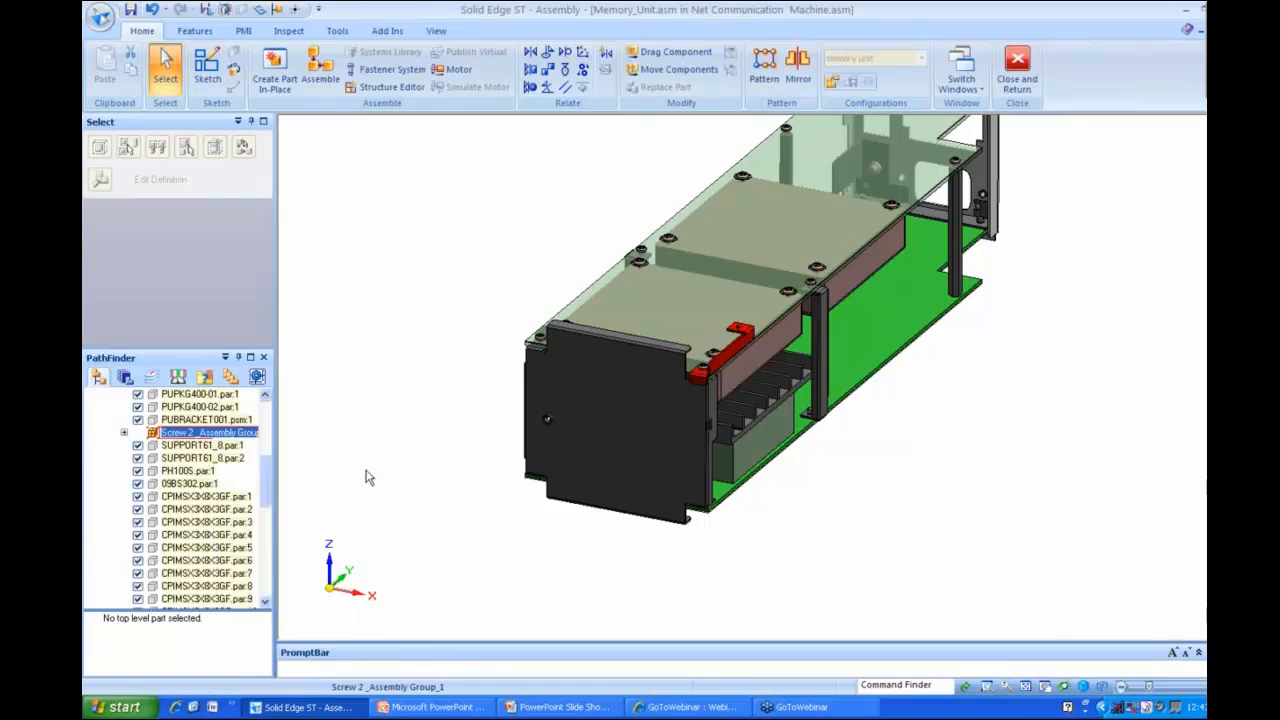
click(374, 466)
right_click(224, 436)
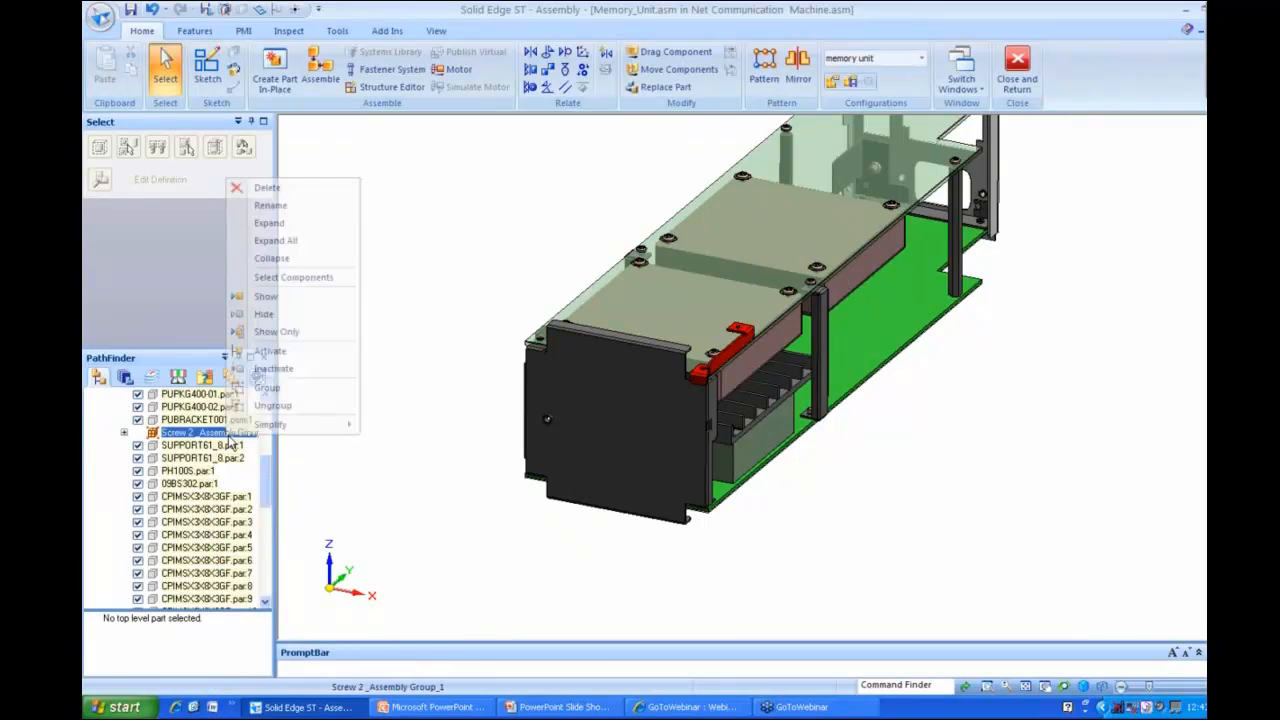
click(299, 310)
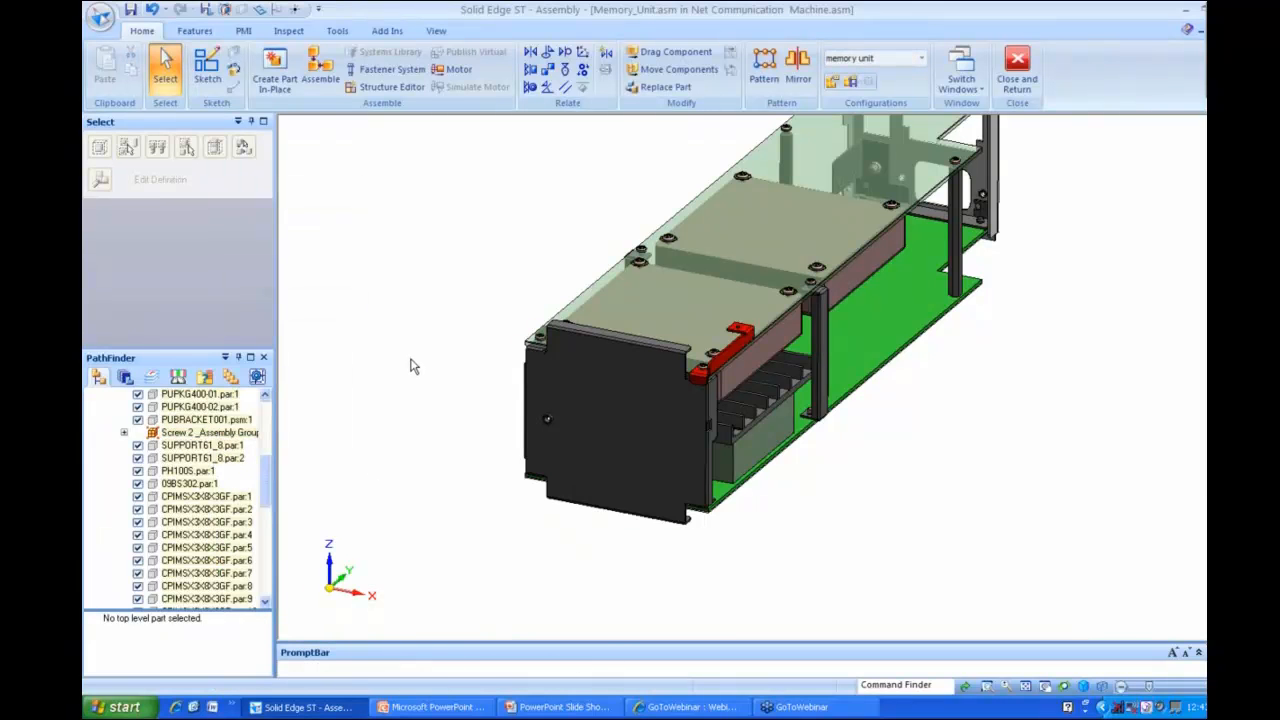
scroll(414, 366, down, 3)
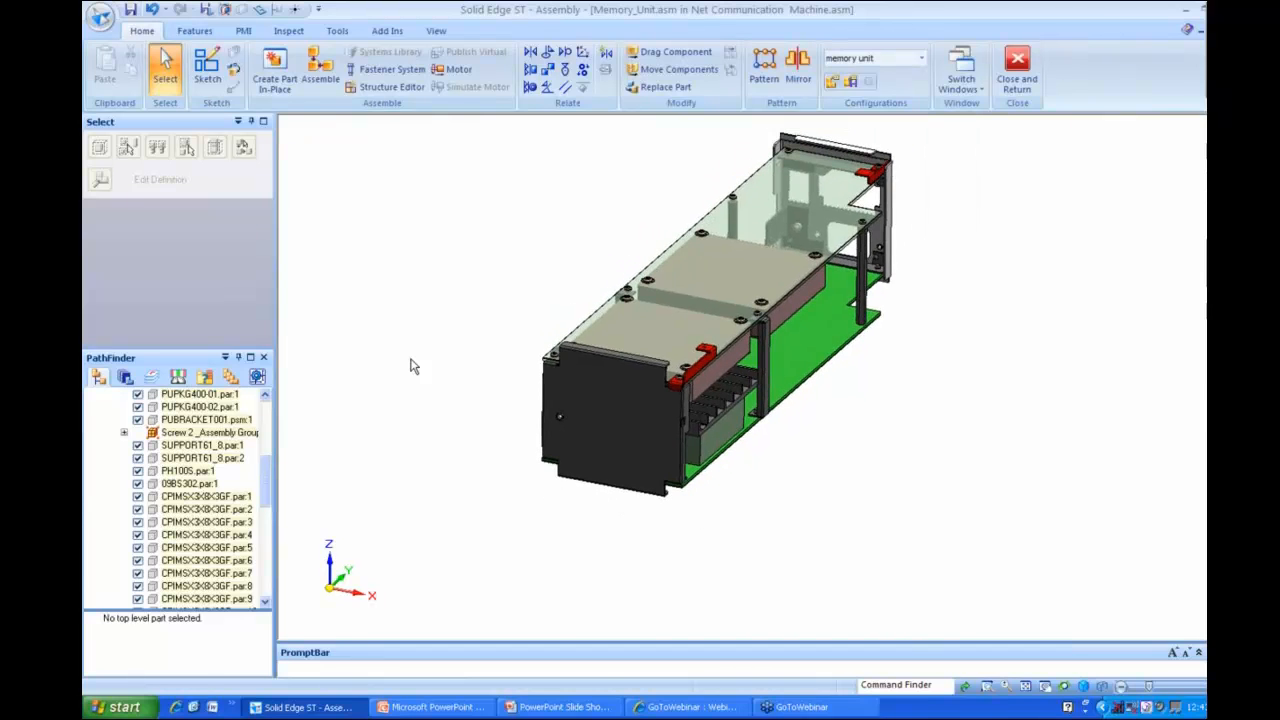
middle_drag(414, 366, 411, 362)
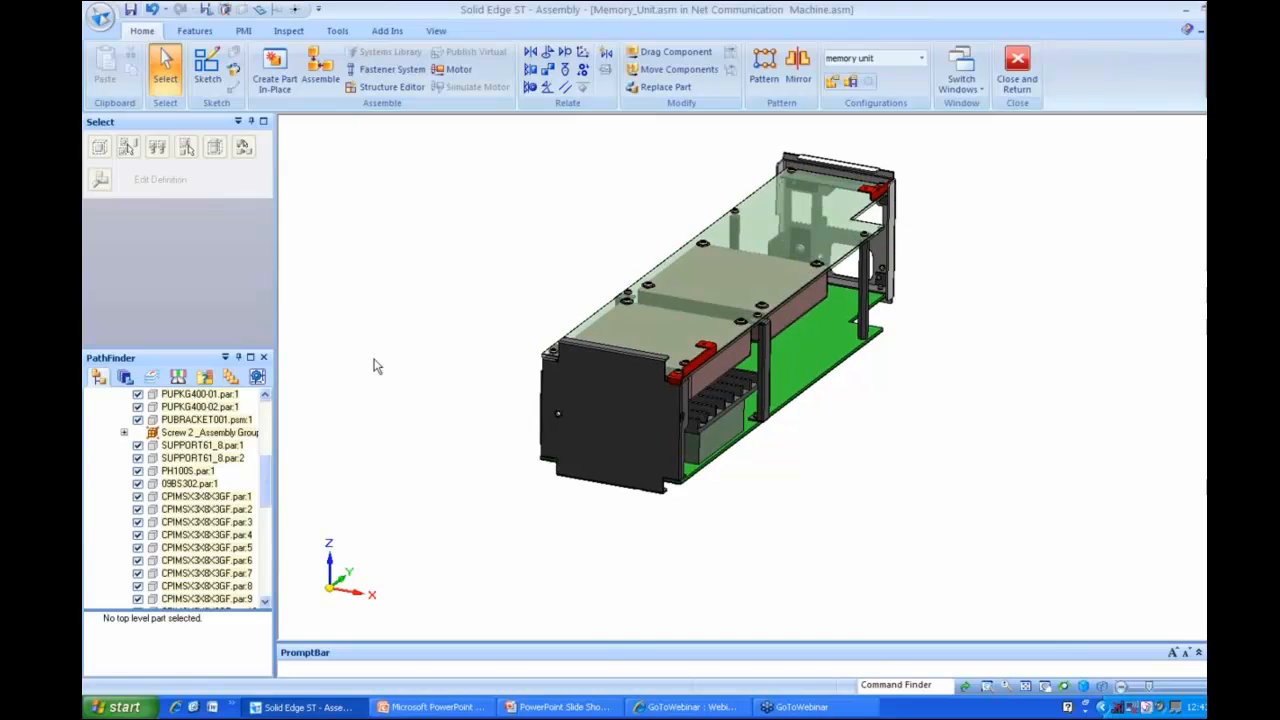
- Ungroup the Screw 2 assembly group so its screws return as individual entries under Memory_Unit.asm
right_click(247, 438)
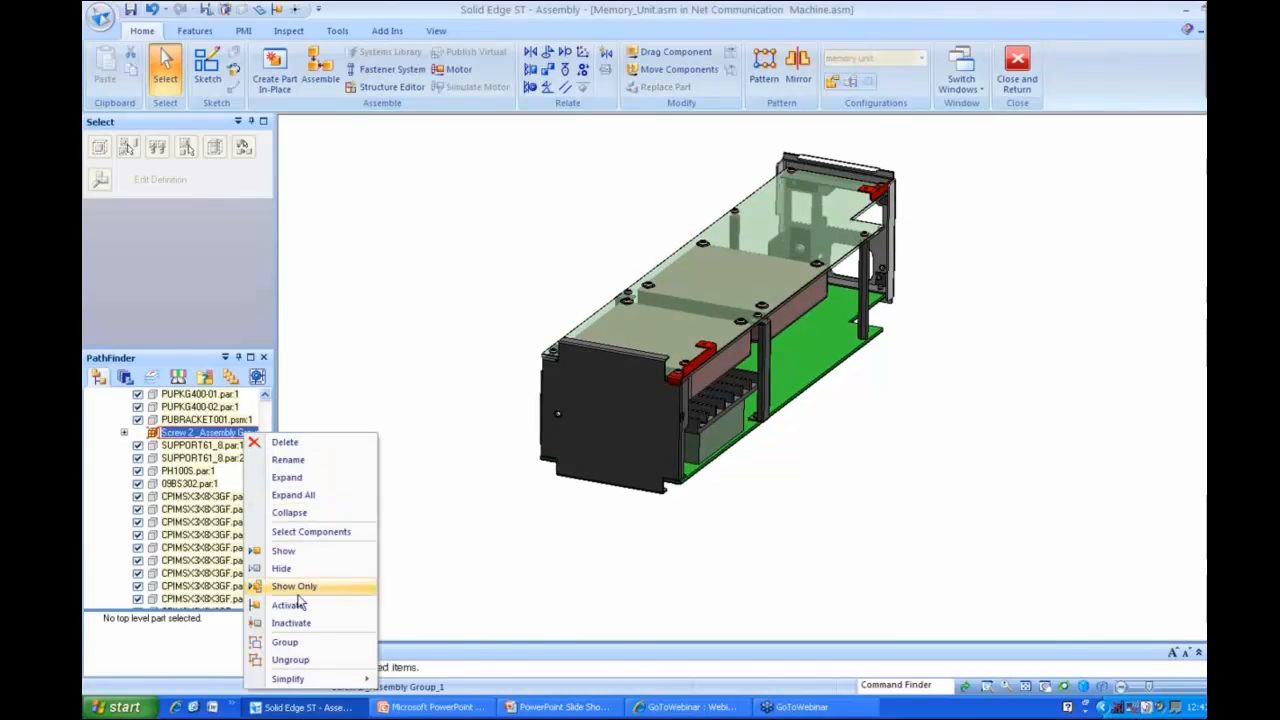
click(292, 660)
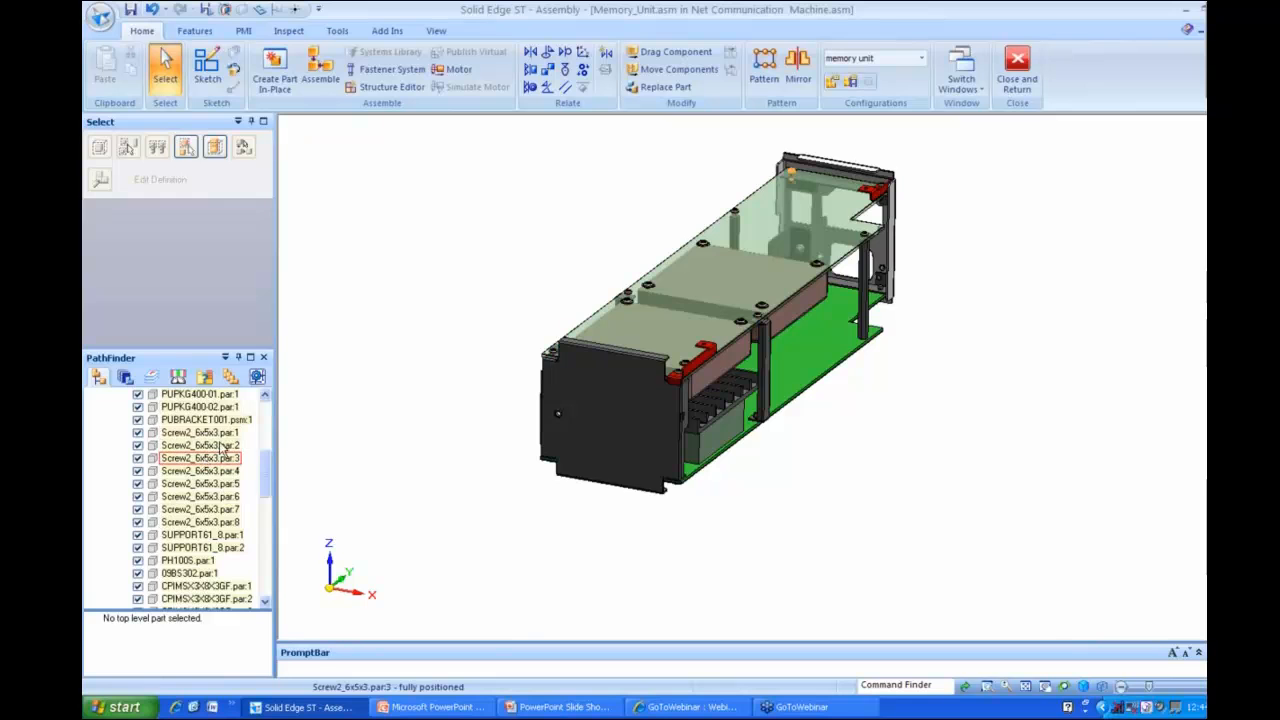
mouse_move(266, 460)
mouse_down()
mouse_move(265, 436)
mouse_move(271, 470)
mouse_up()
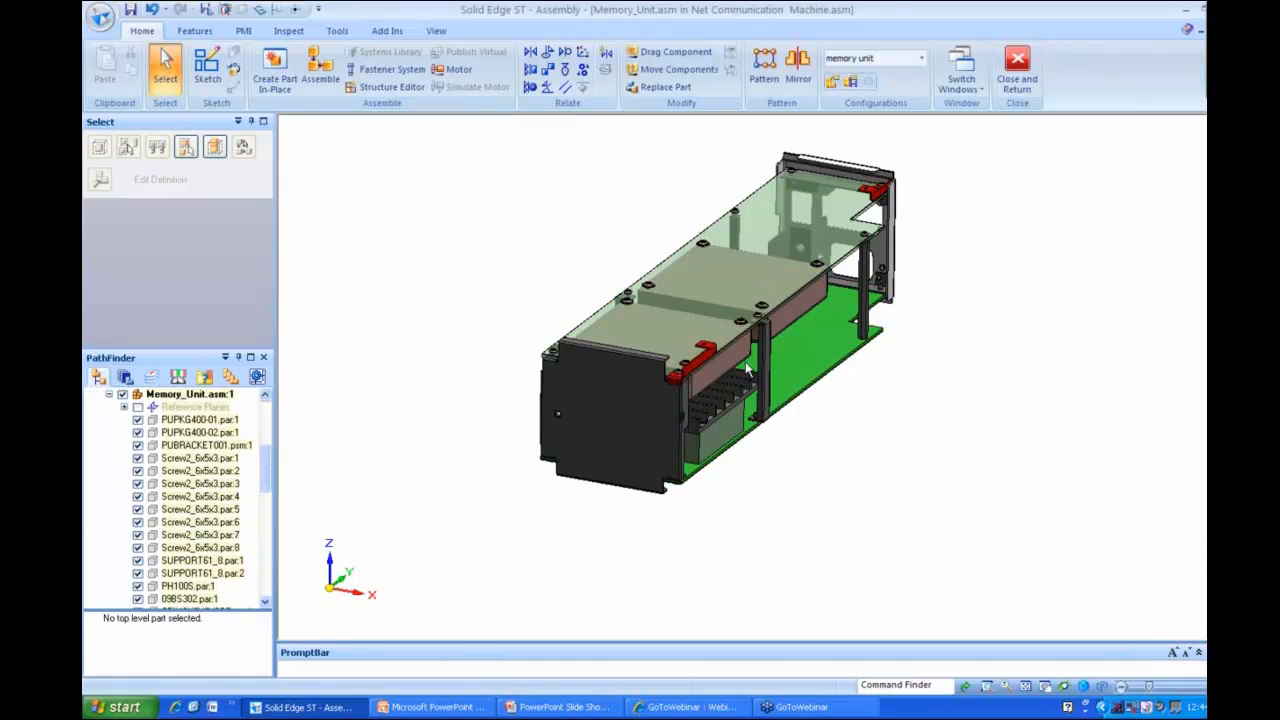
- Select SUPPORT61_8.par:1 in the model and extend the selection to all identical parts
middle_drag(852, 361, 846, 334)
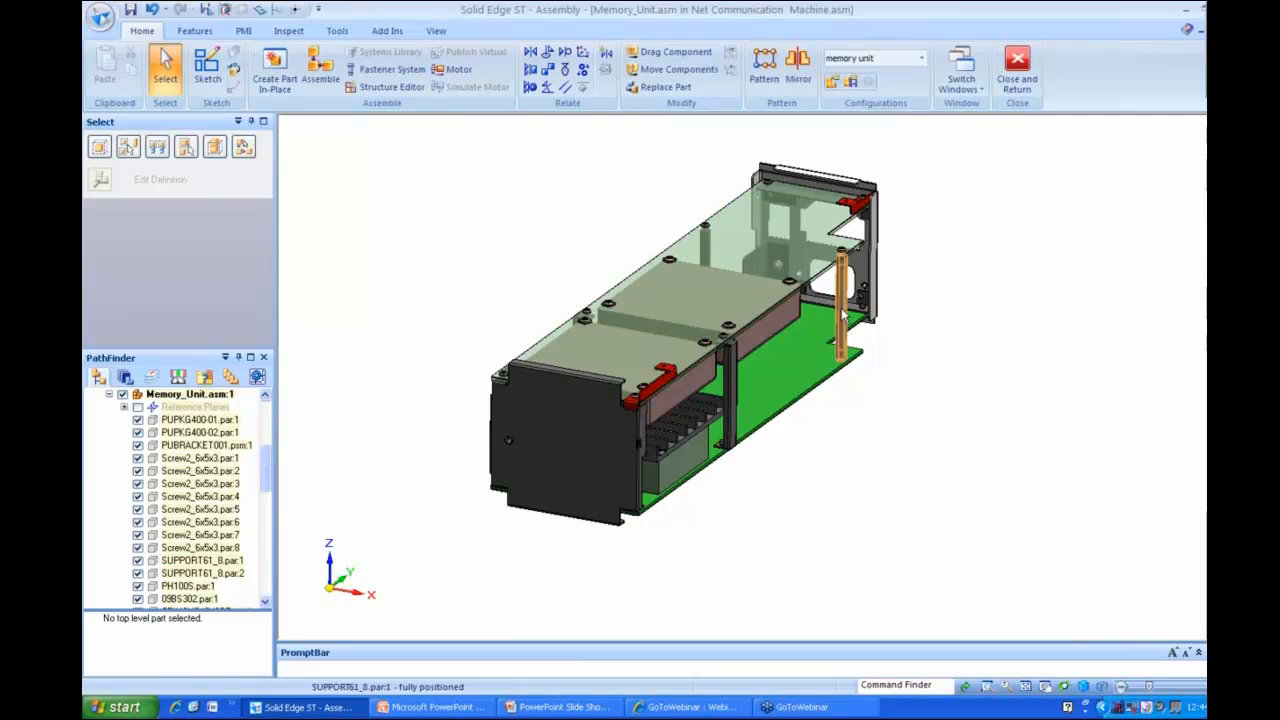
click(828, 318)
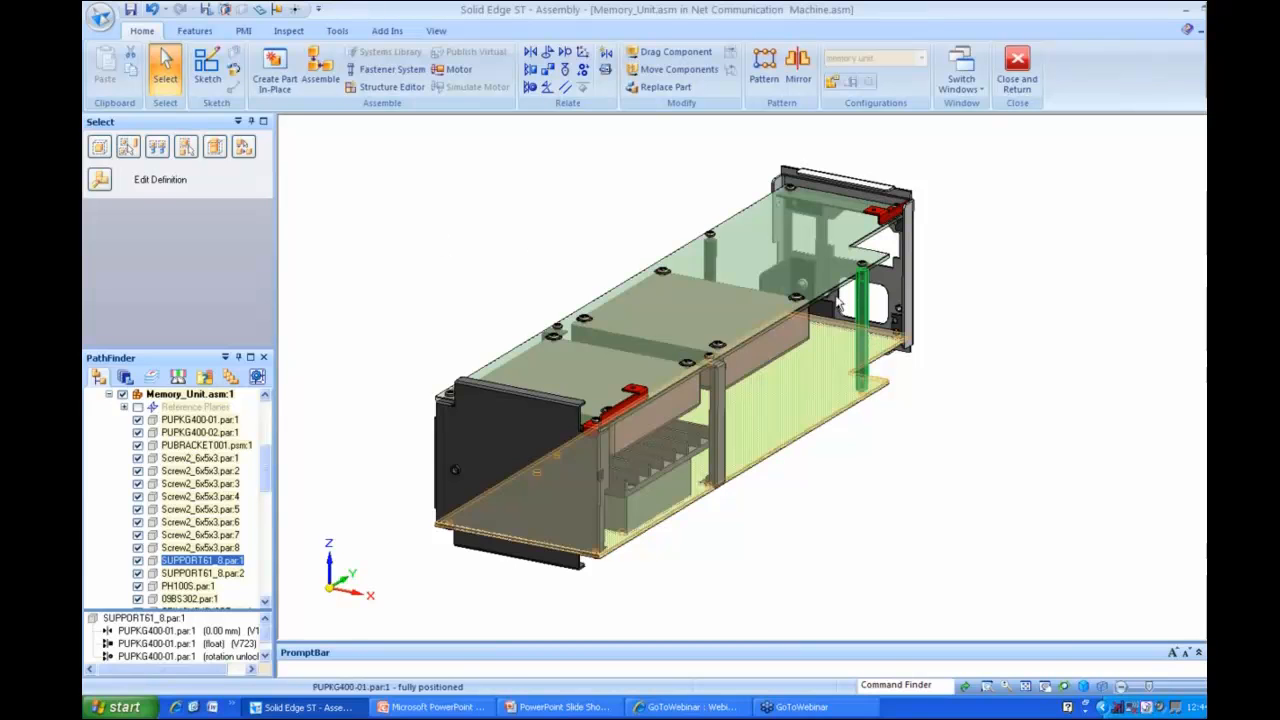
click(128, 147)
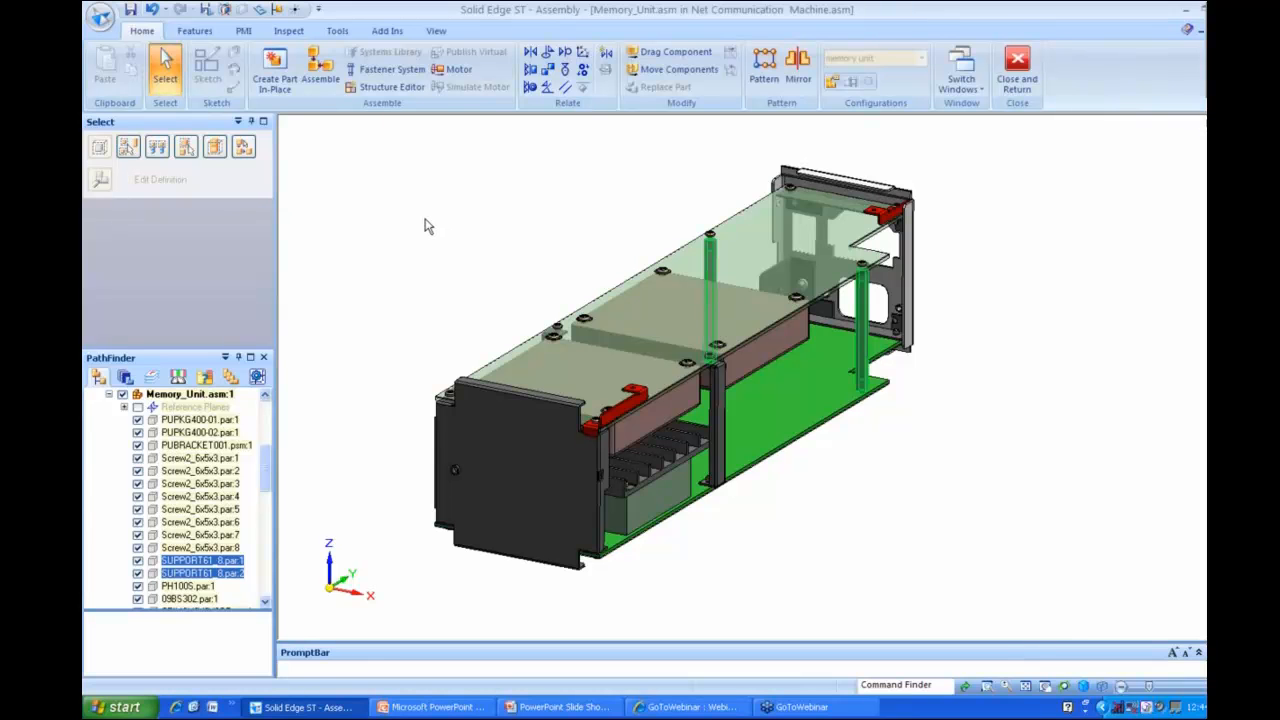
- Preview the selection of small parts with the part size raised to 15, and deselect the highlighted parts
click(218, 563)
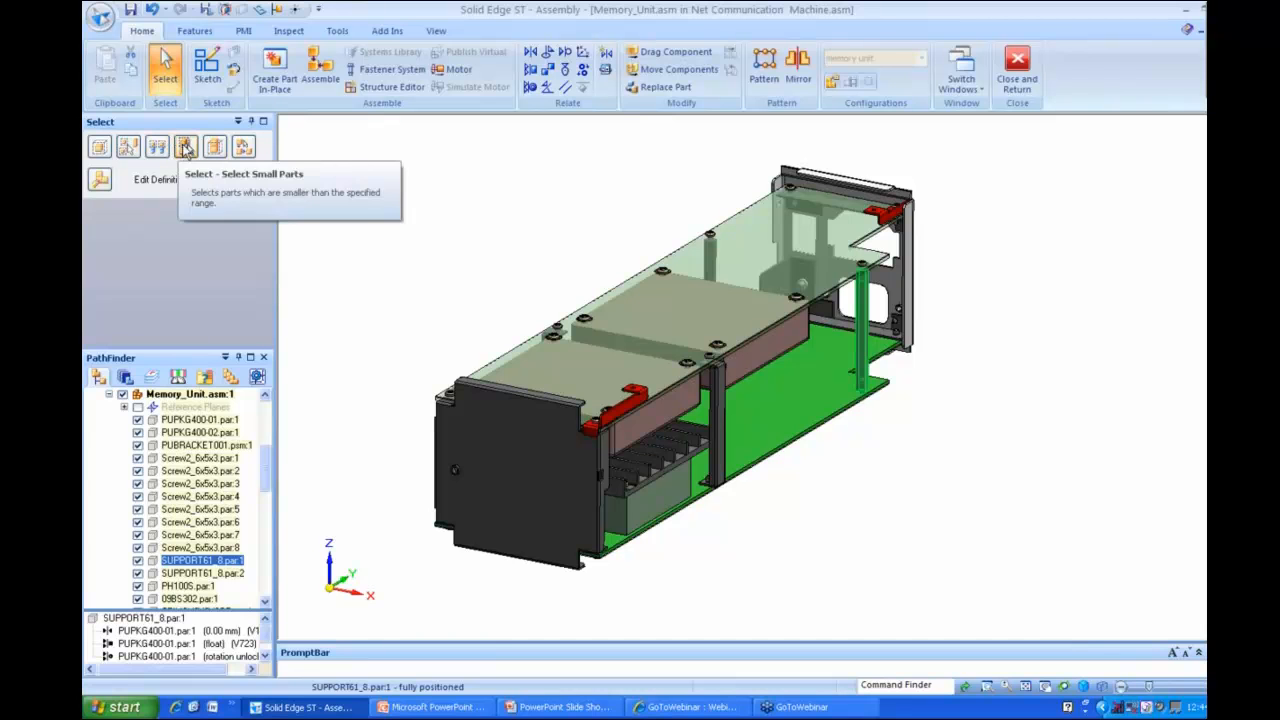
click(185, 148)
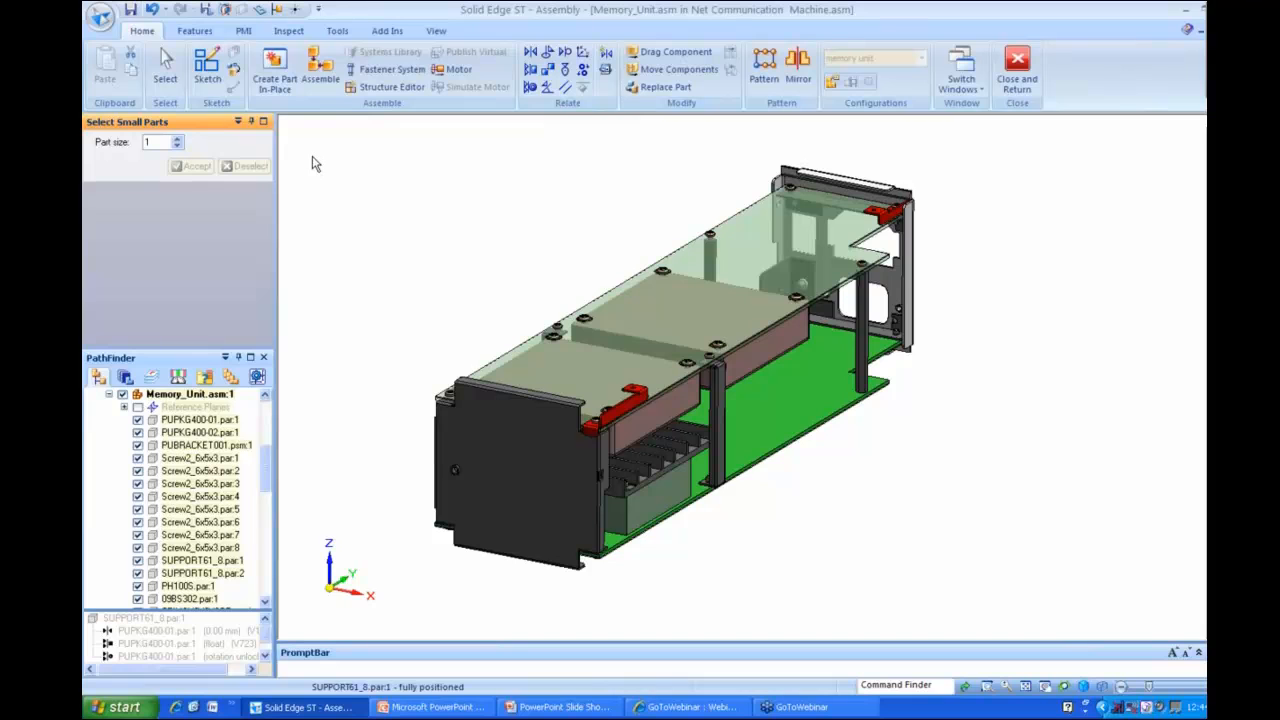
click(177, 142)
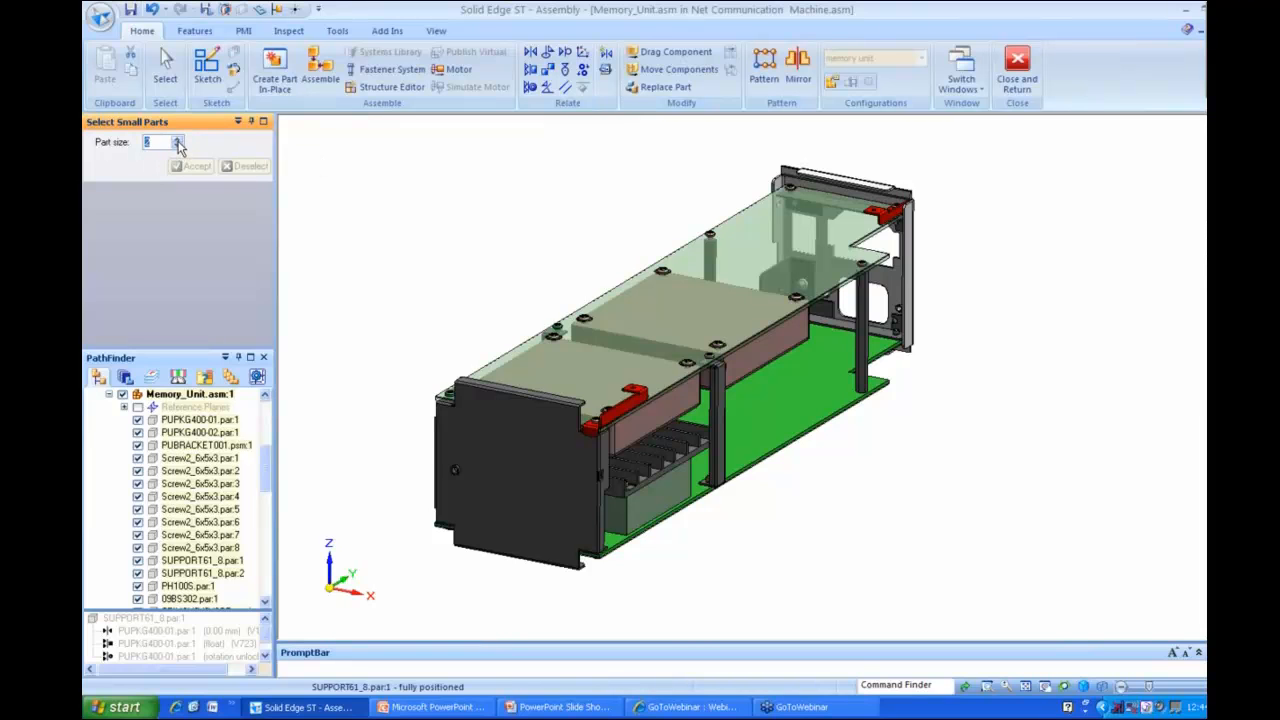
click(177, 142)
click(177, 142)
click(177, 142)
click(177, 142)
click(177, 142)
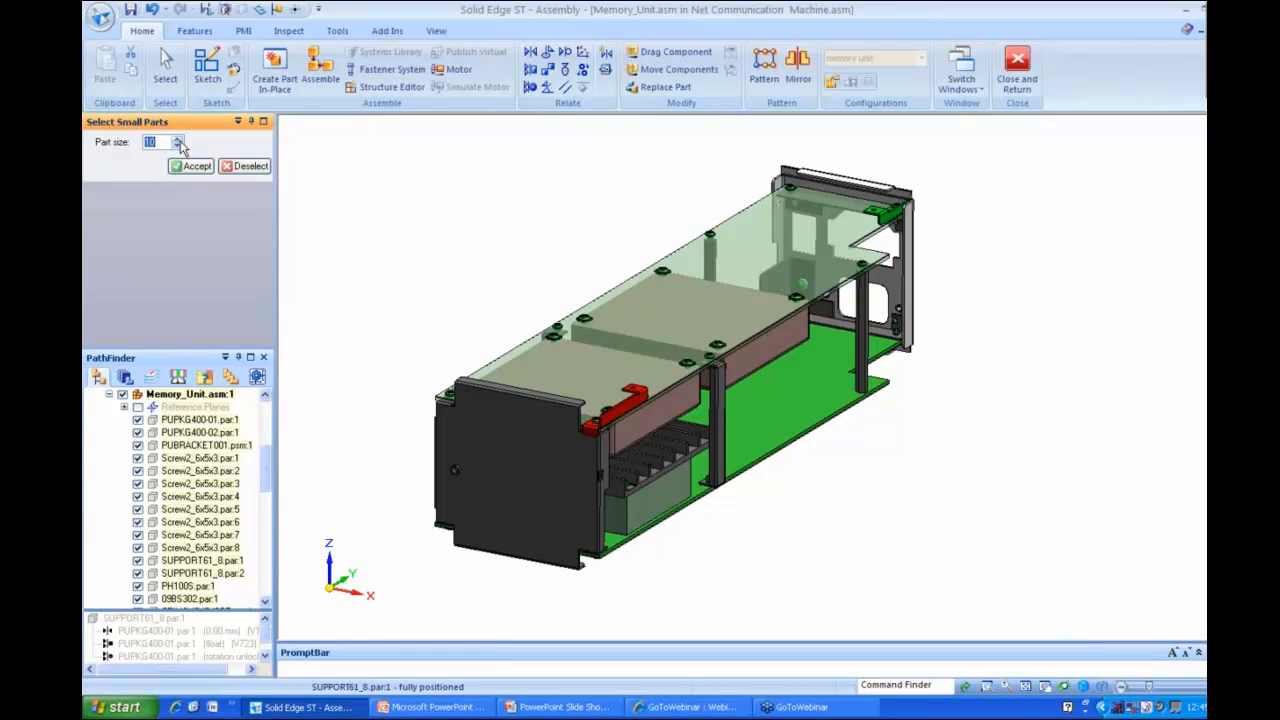
click(177, 142)
click(177, 142)
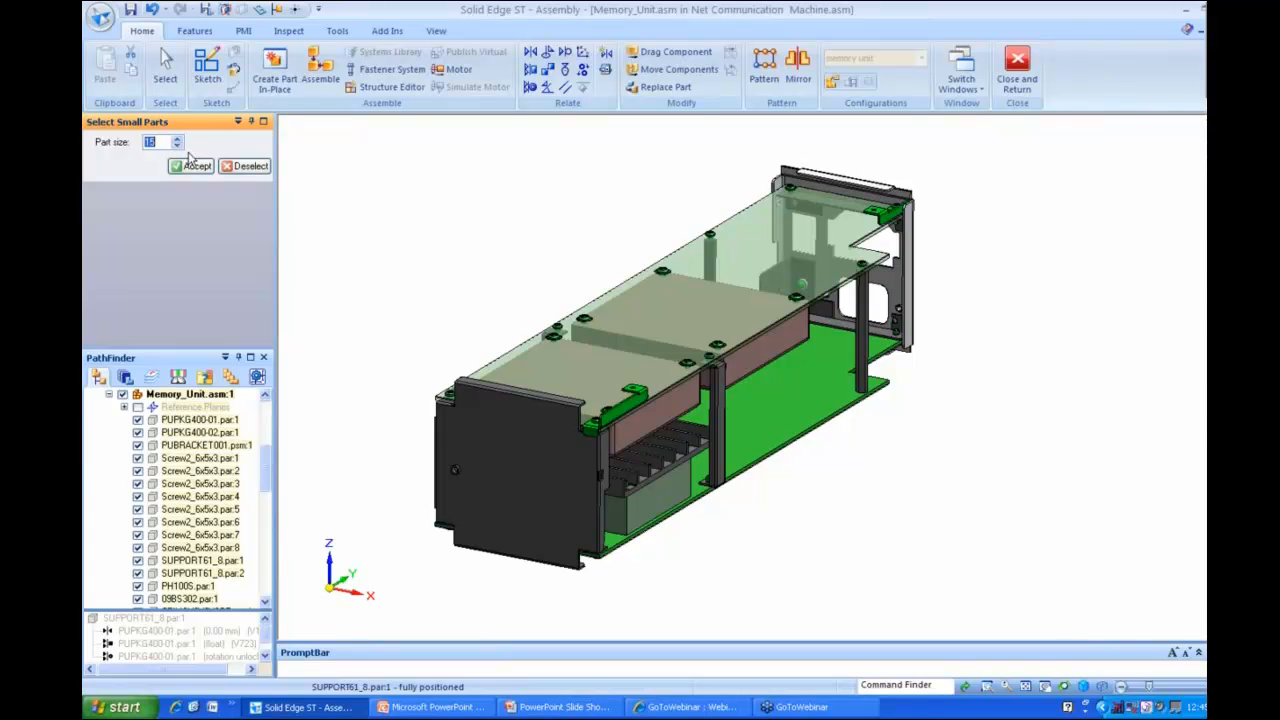
click(227, 166)
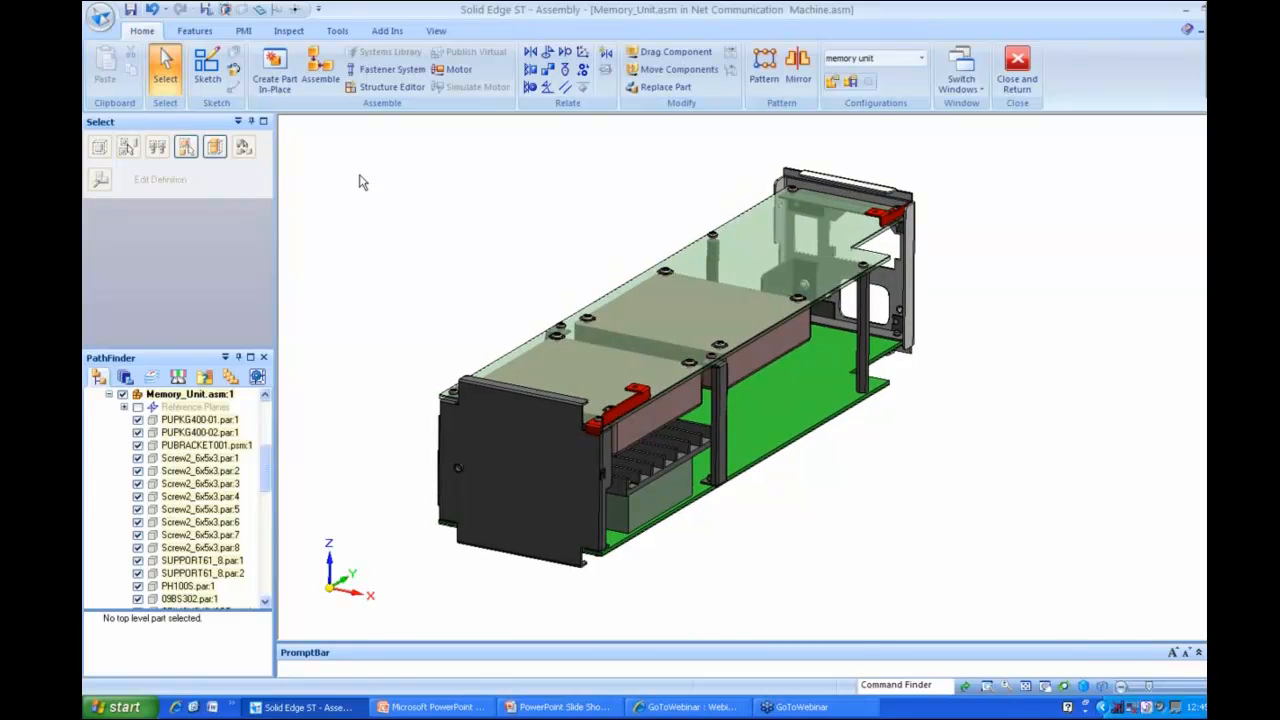
- Switch to the presentation's Fast Locate slide and return to the Solid Edge assembly
key(alt+Tab)
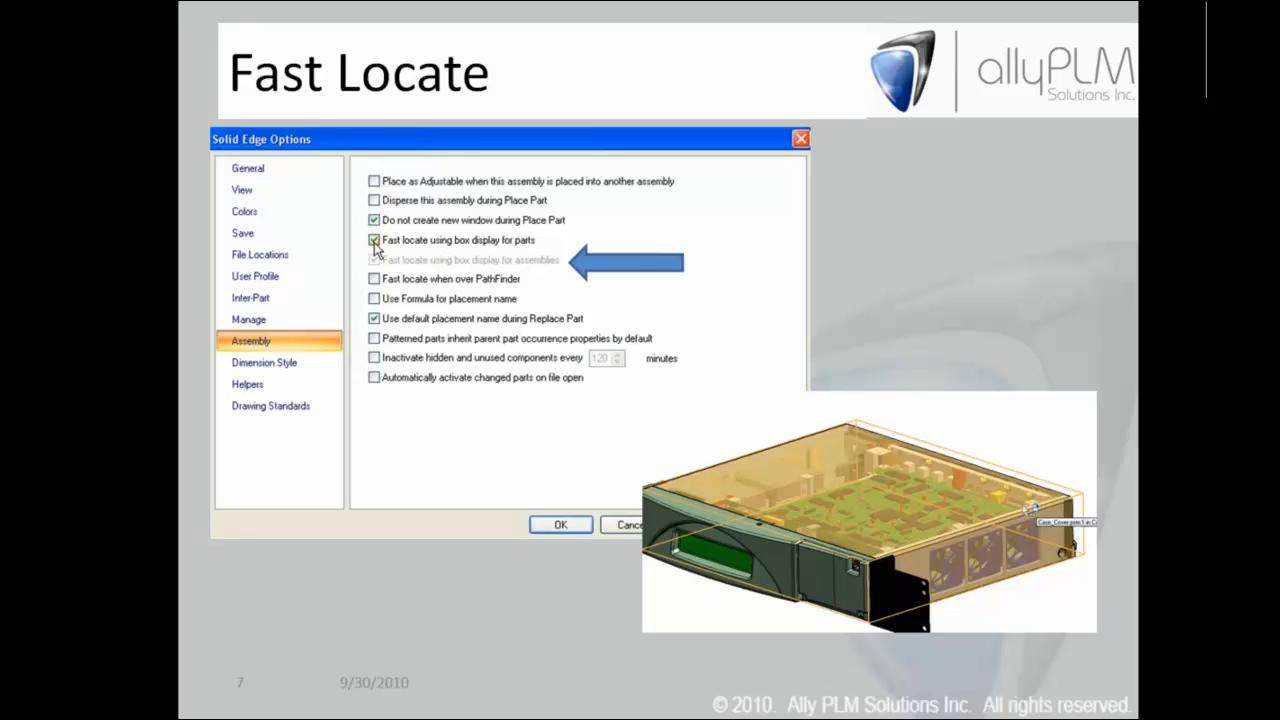
key(alt+Tab)
key(alt+Tab)
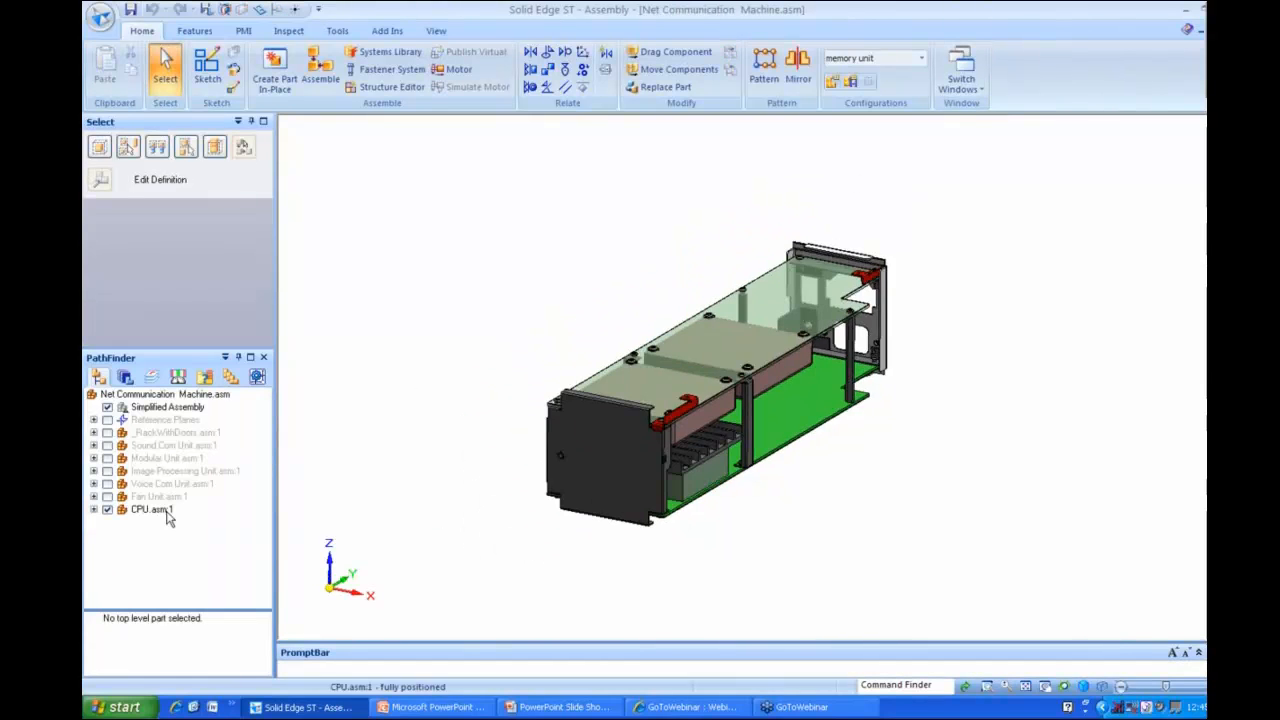
- Open the CPU.asm subassembly for in-place editing within Net Communication Machine.asm
double_click(168, 512)
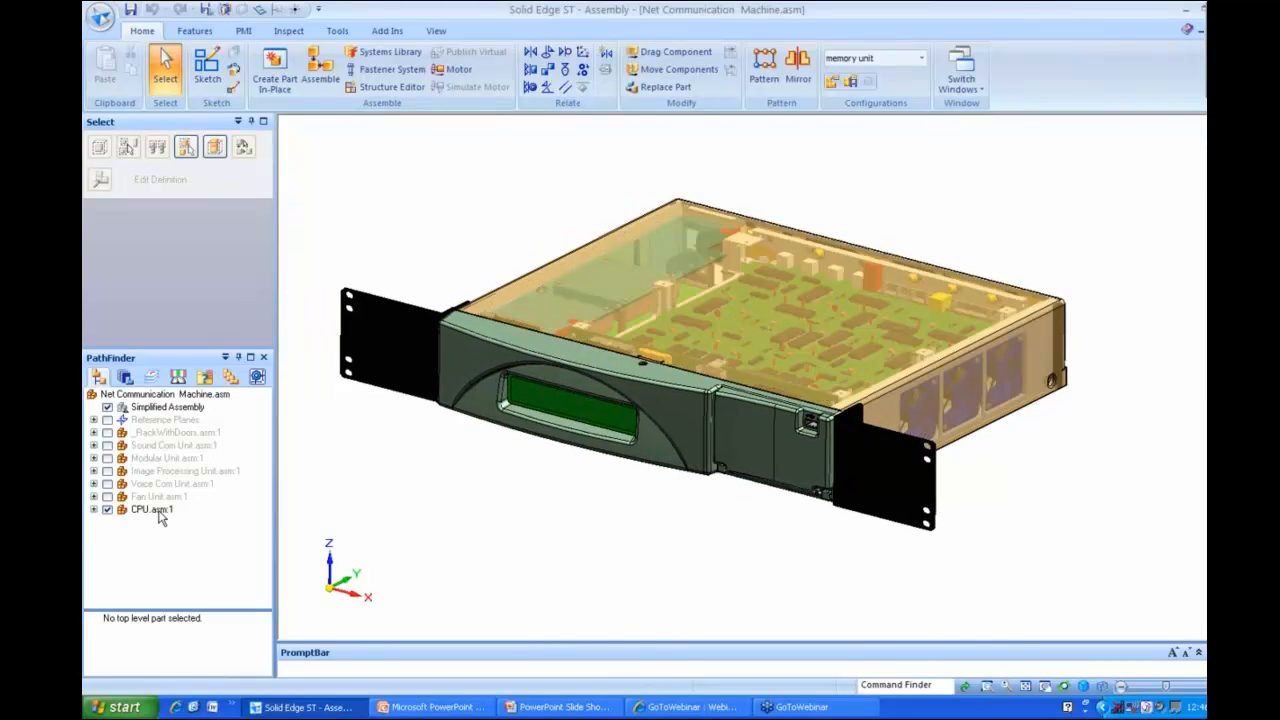
click(152, 510)
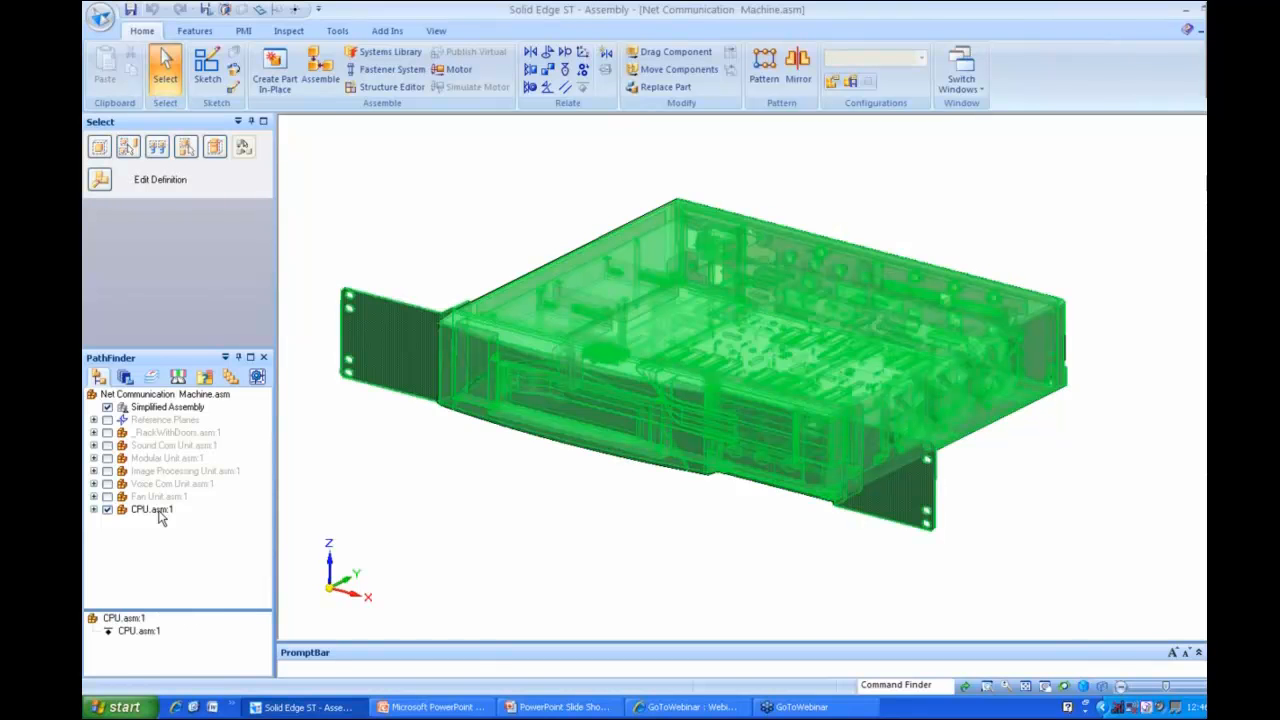
right_click(160, 512)
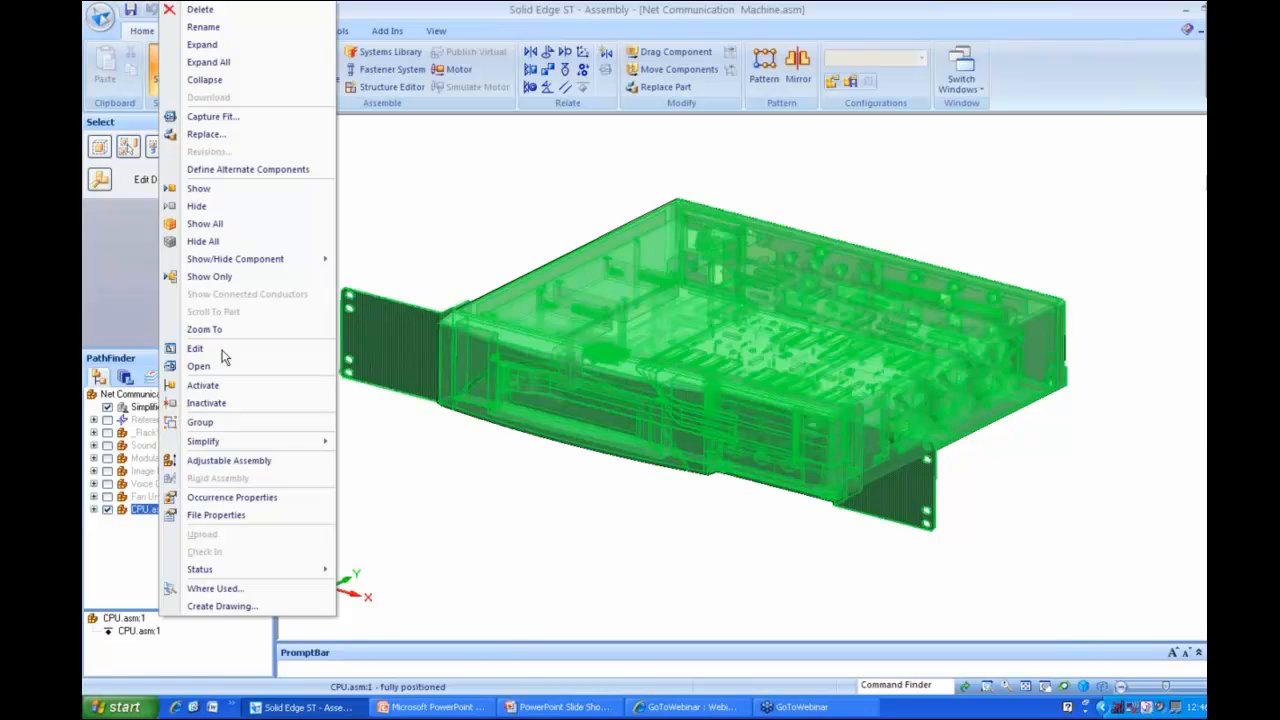
click(222, 350)
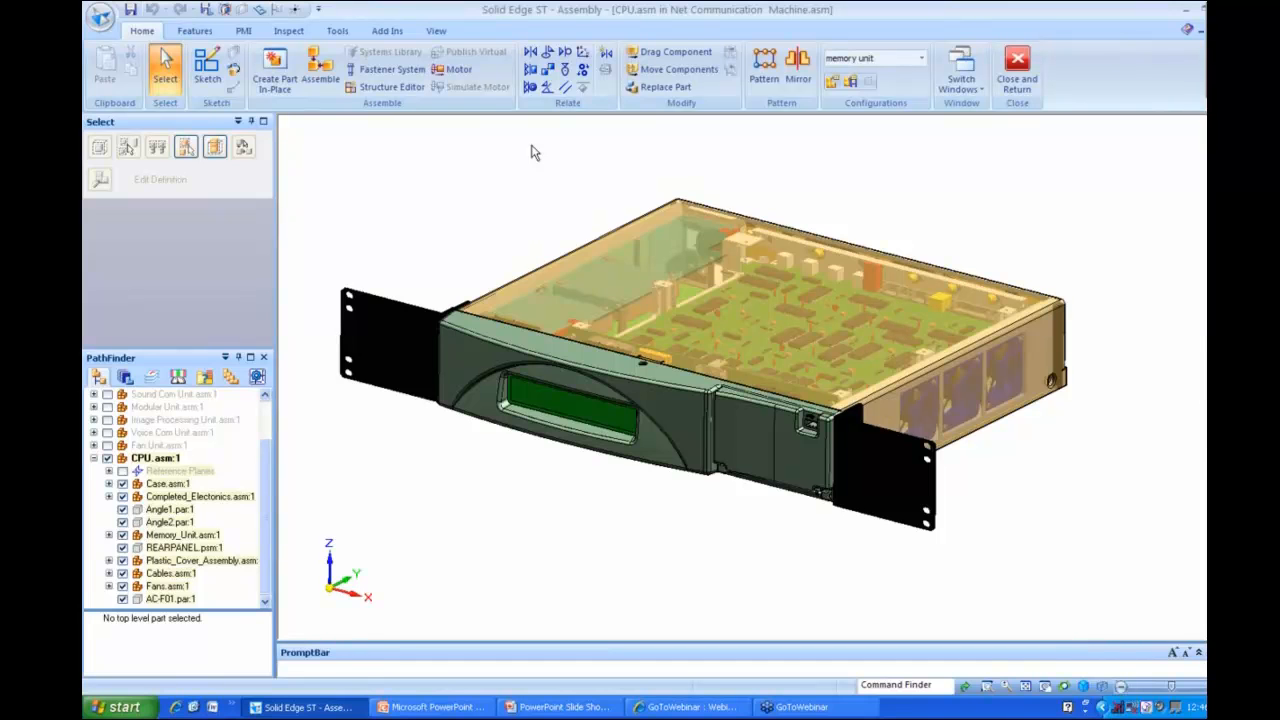
- Enable fast locate using box display for parts in the Solid Edge assembly options
middle_drag(477, 191, 467, 181)
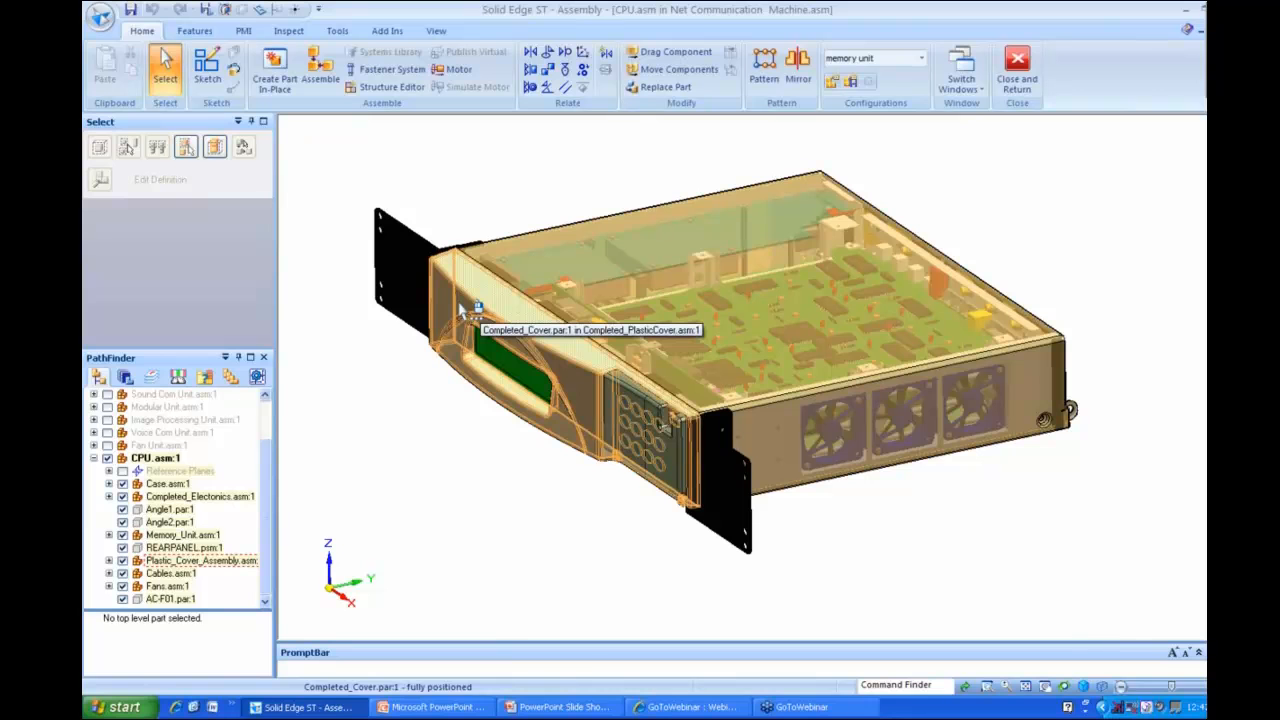
click(106, 21)
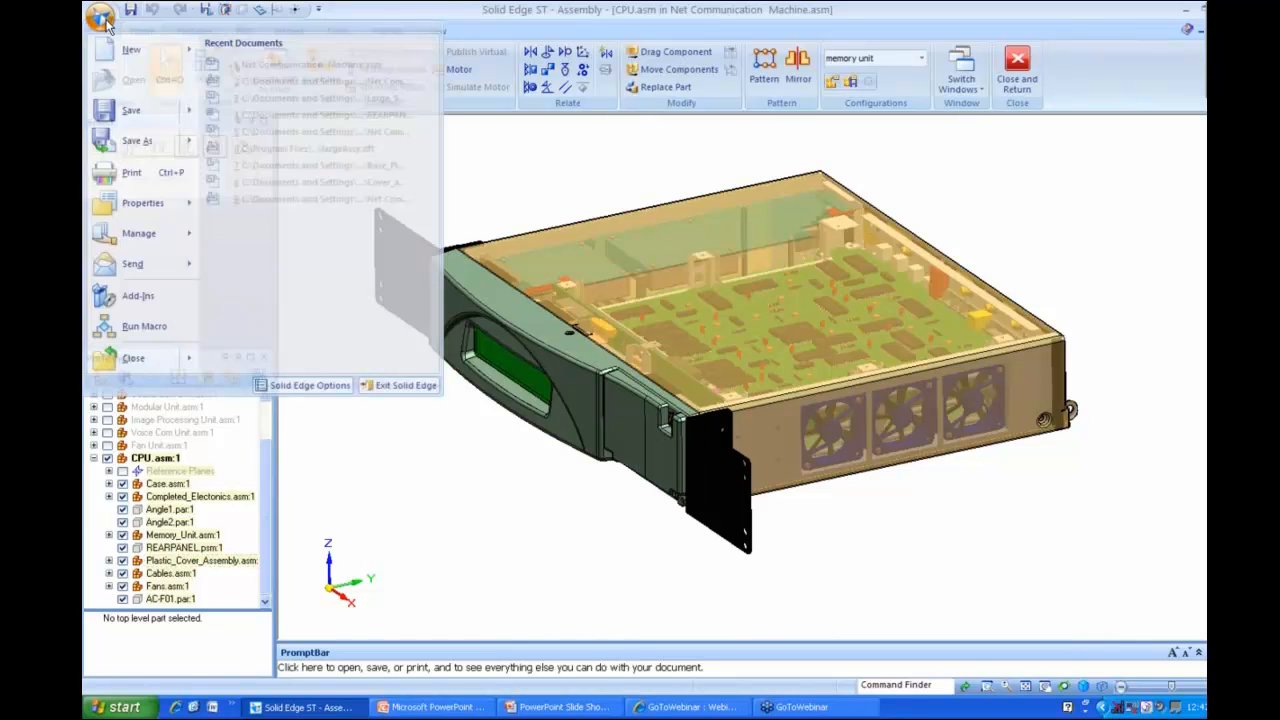
click(317, 384)
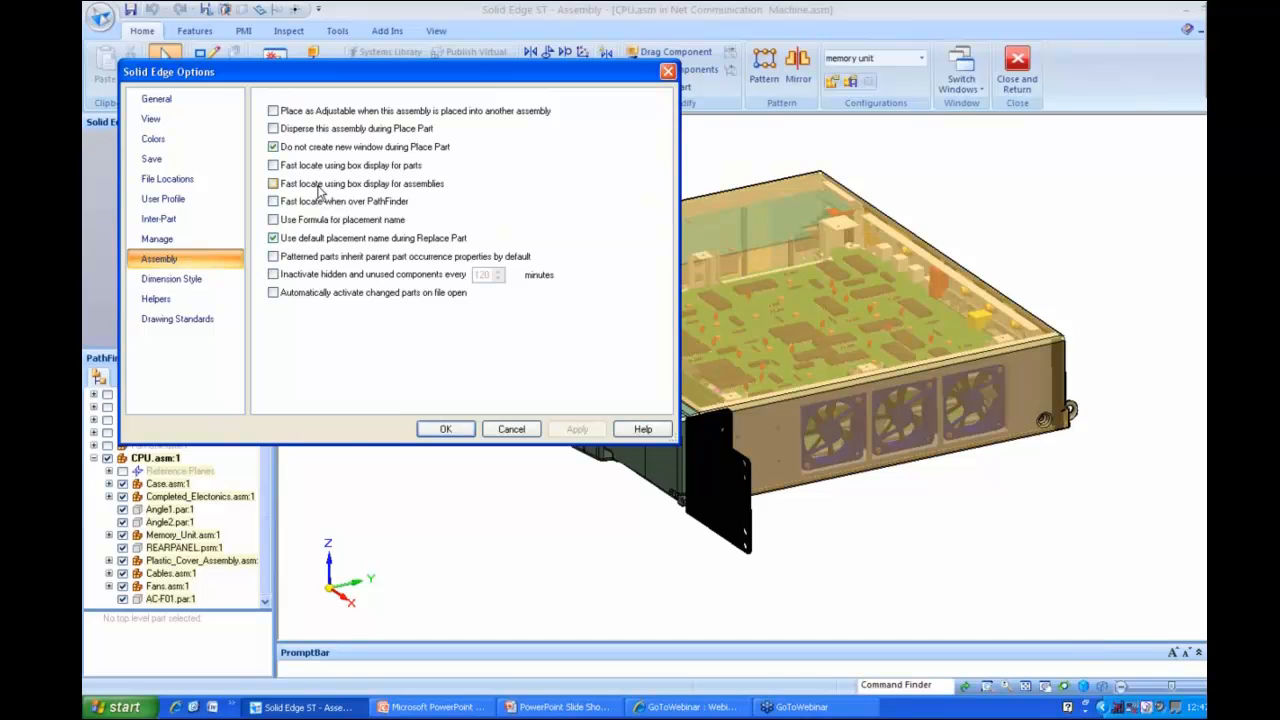
click(274, 166)
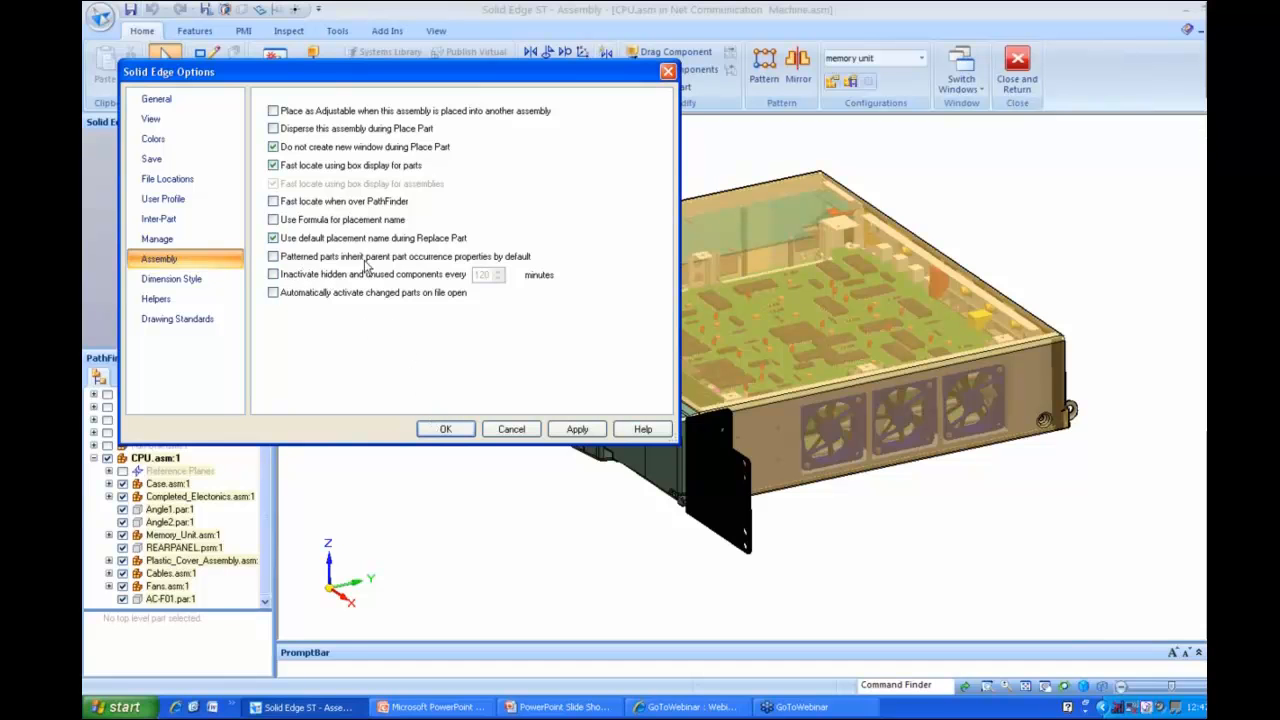
click(445, 430)
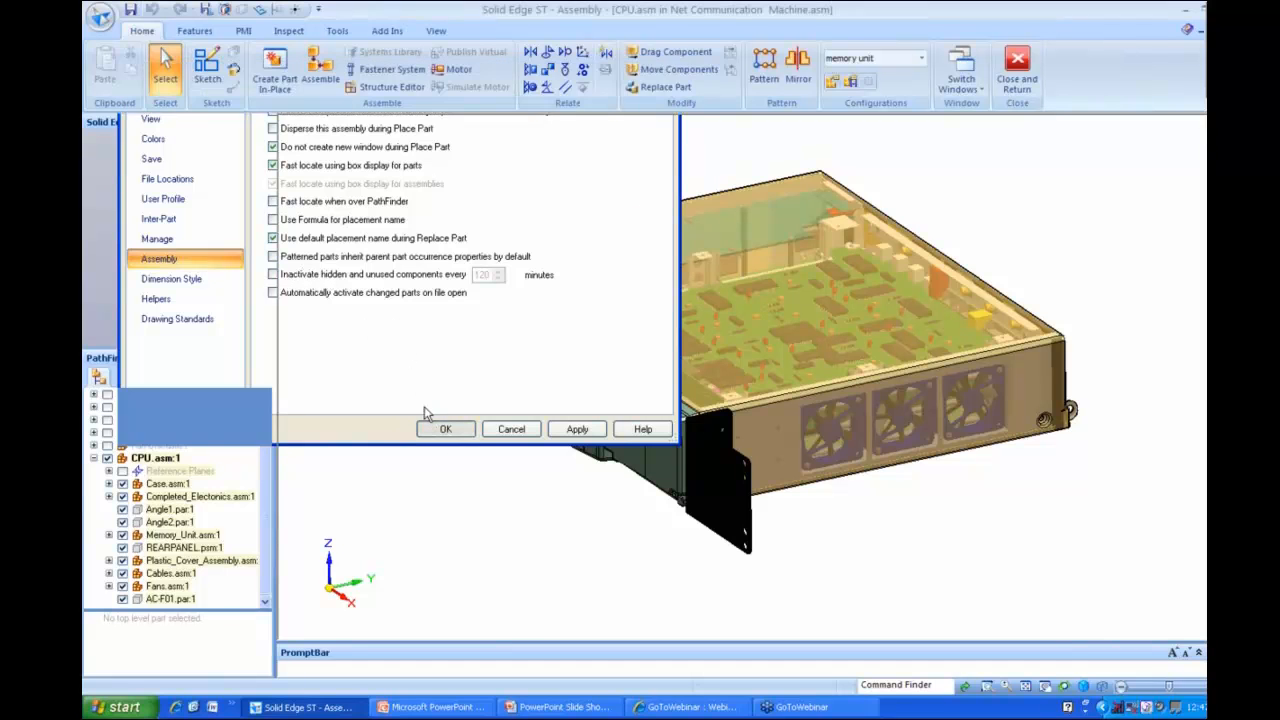
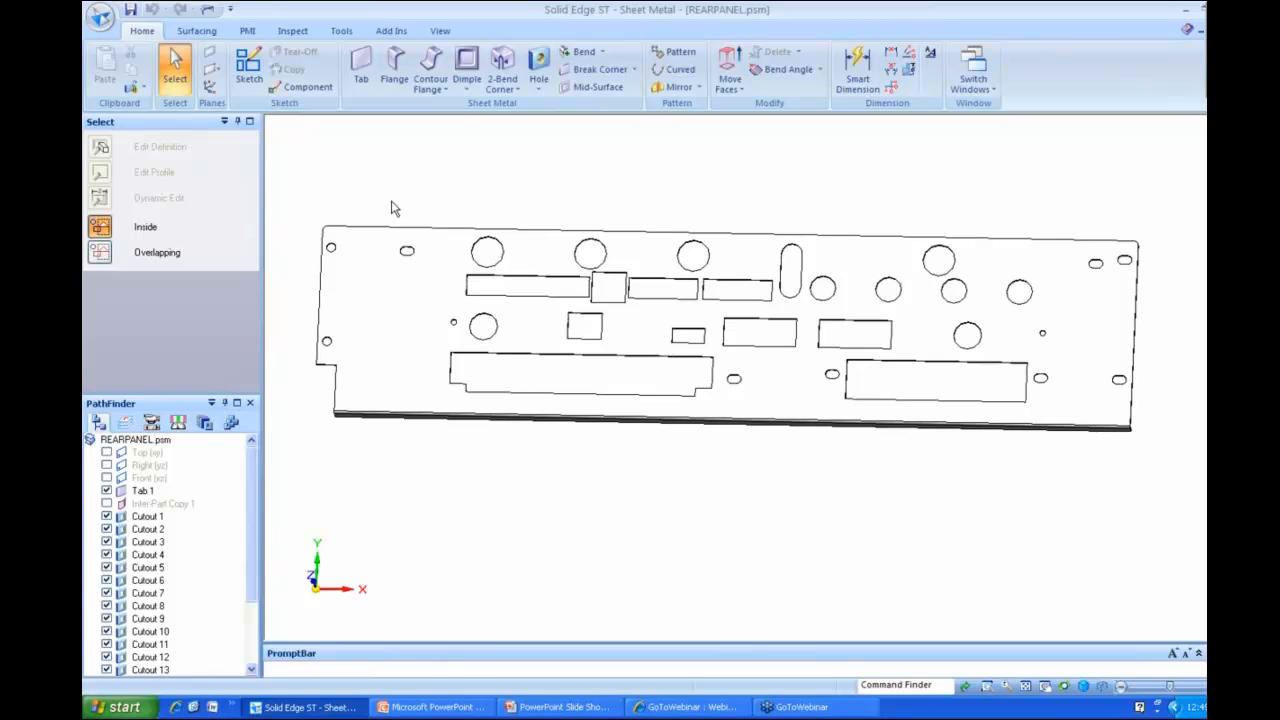
- Orient REARPANEL.psm to the top view and switch the sheet metal part to its Simplify model
key(ctrl+t)
click(346, 33)
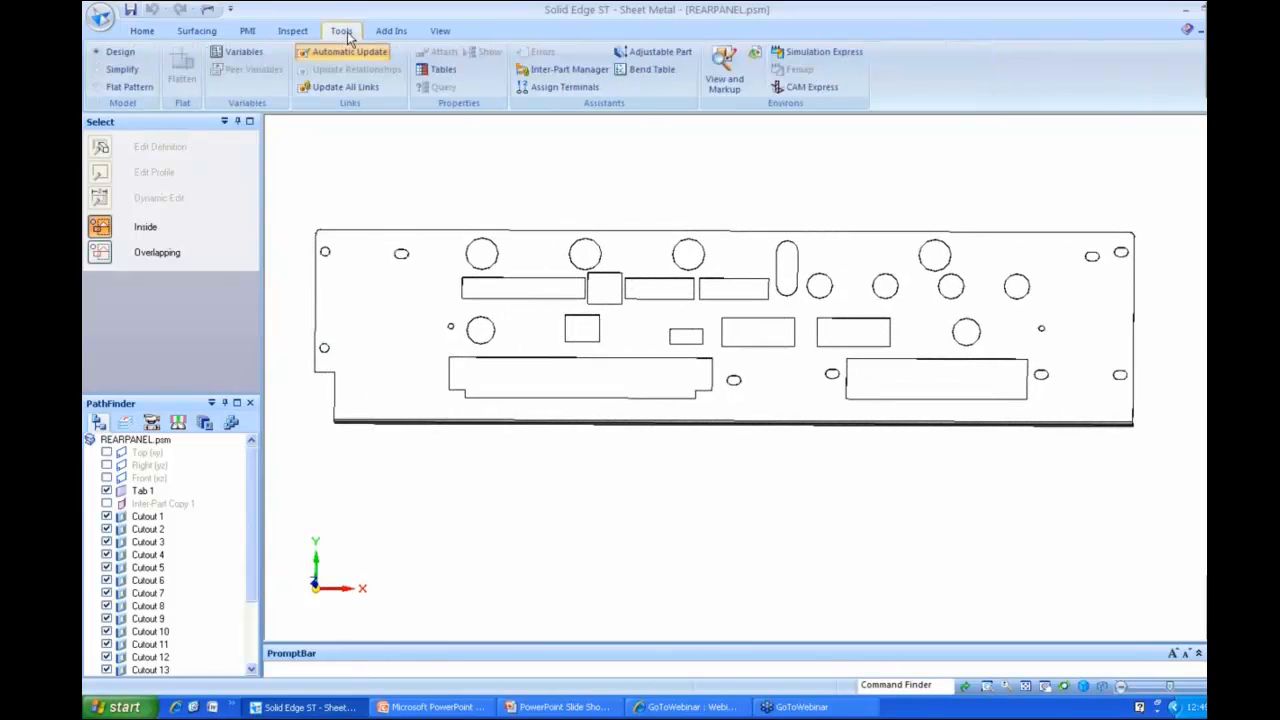
click(119, 90)
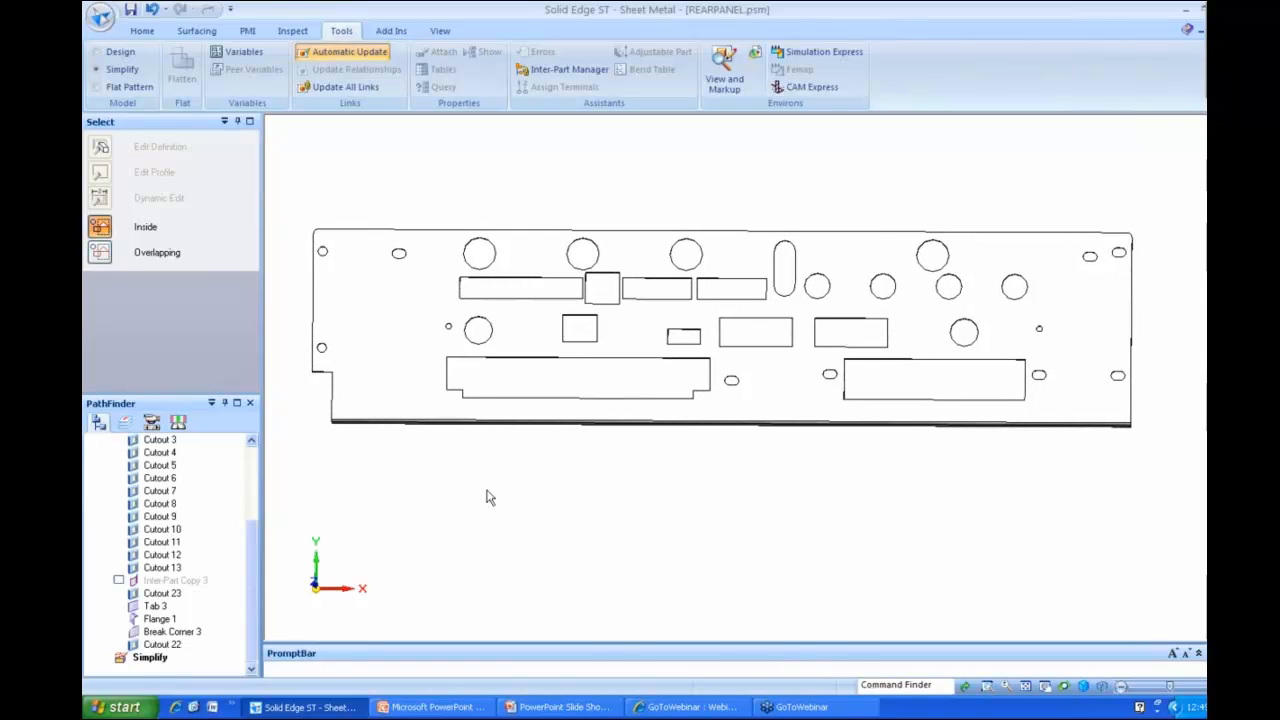
- Delete the faces of the panel's interior cutouts, slots and round holes with the Heal option, keeping the four corner holes
click(143, 31)
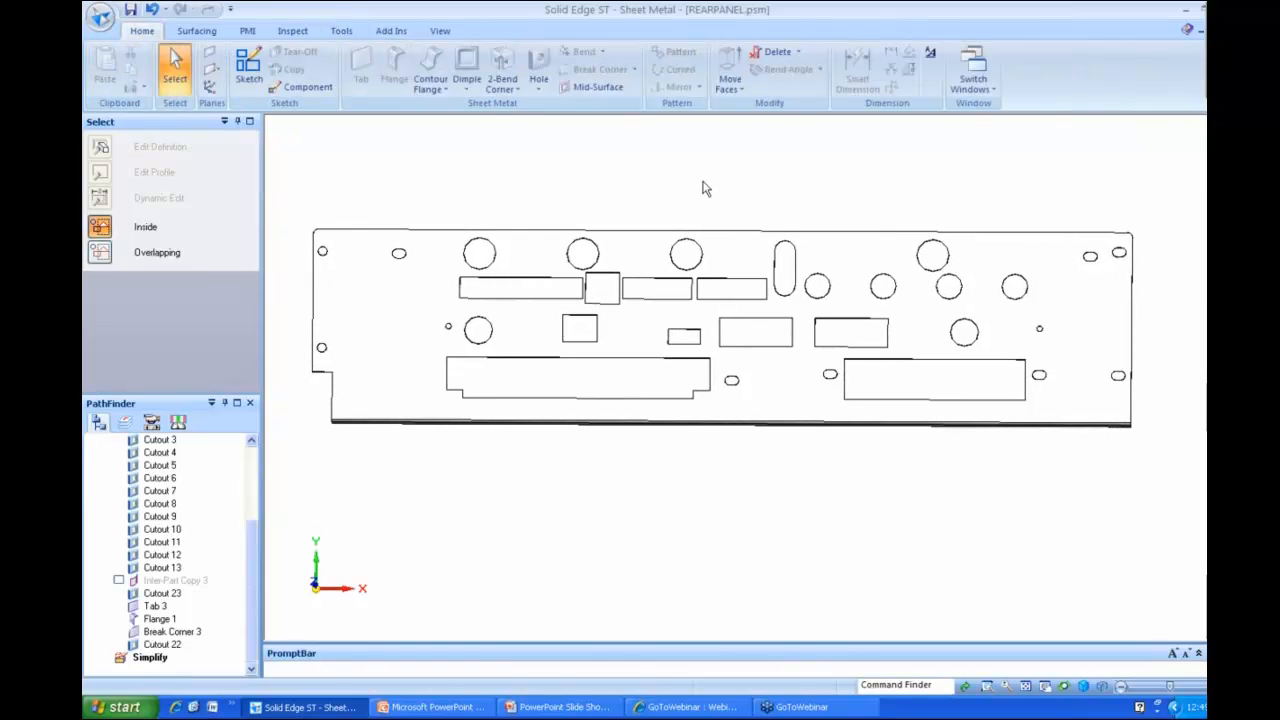
click(800, 52)
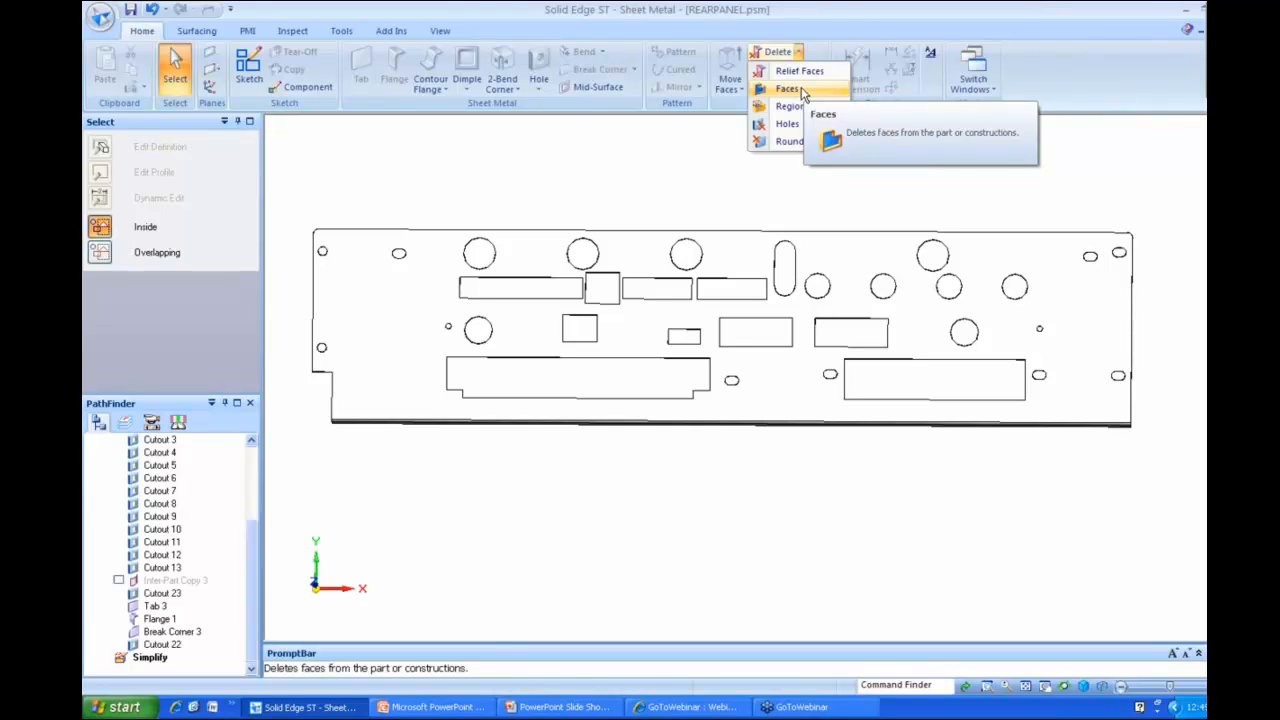
click(801, 88)
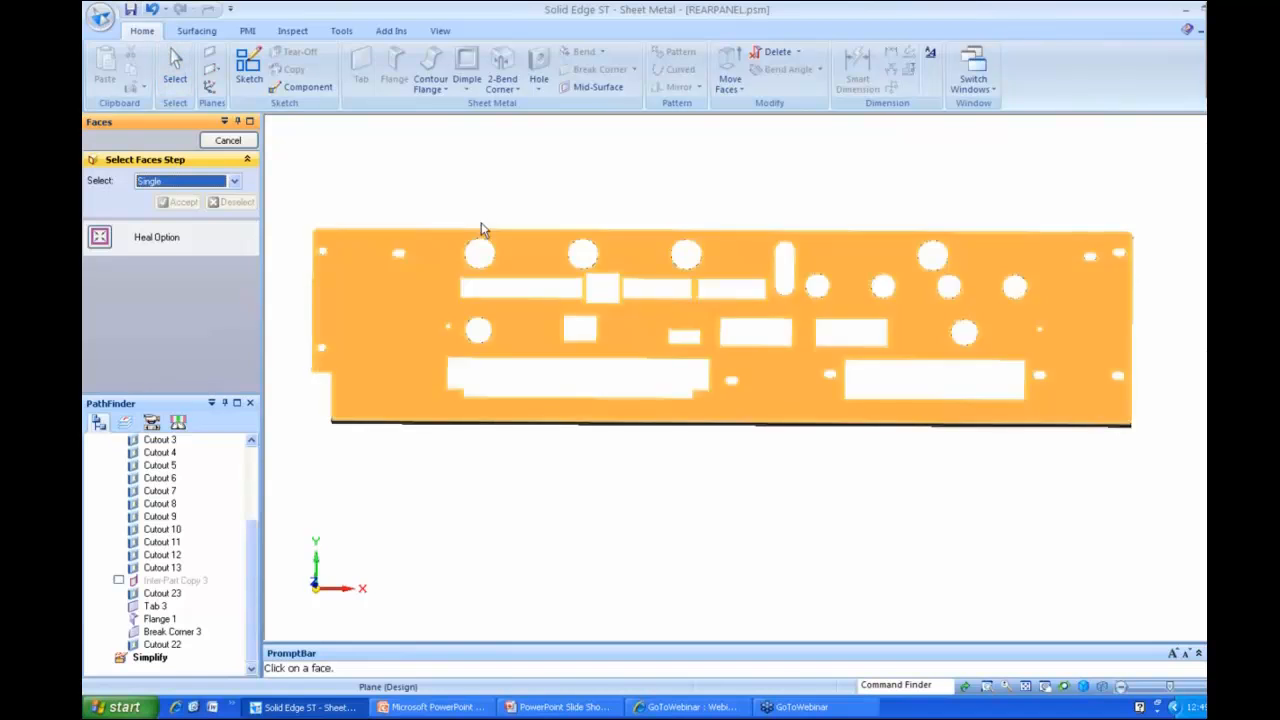
drag(613, 330, 1082, 417)
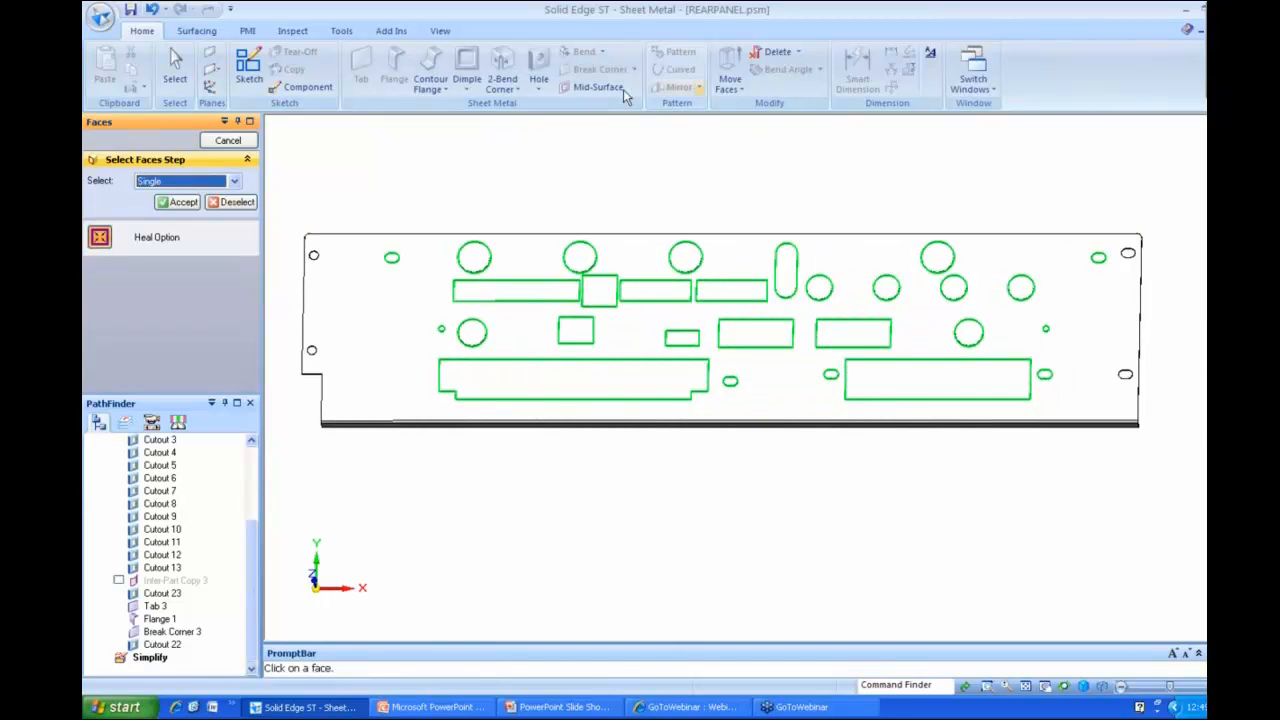
click(179, 202)
click(228, 140)
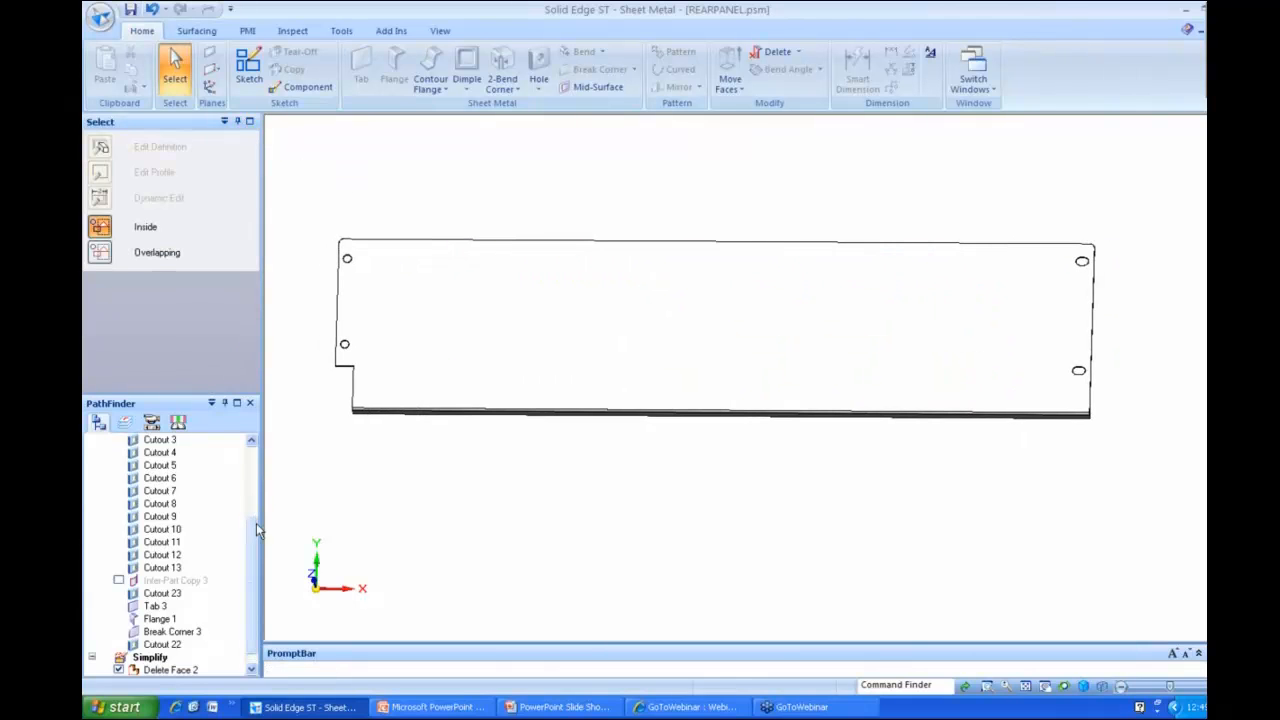
drag(254, 534, 252, 597)
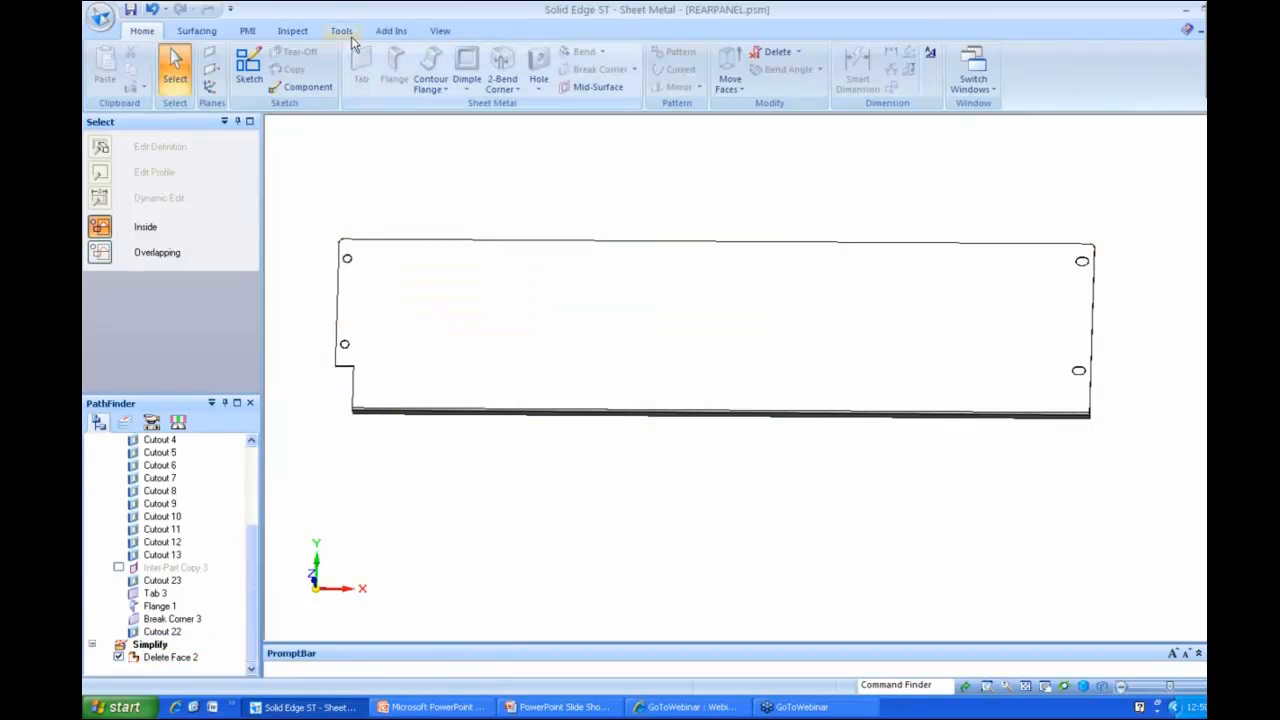
- Compare the panel's Design and Simplify models, leave it in Simplify, and close the part to return to the assembly
click(341, 30)
click(122, 53)
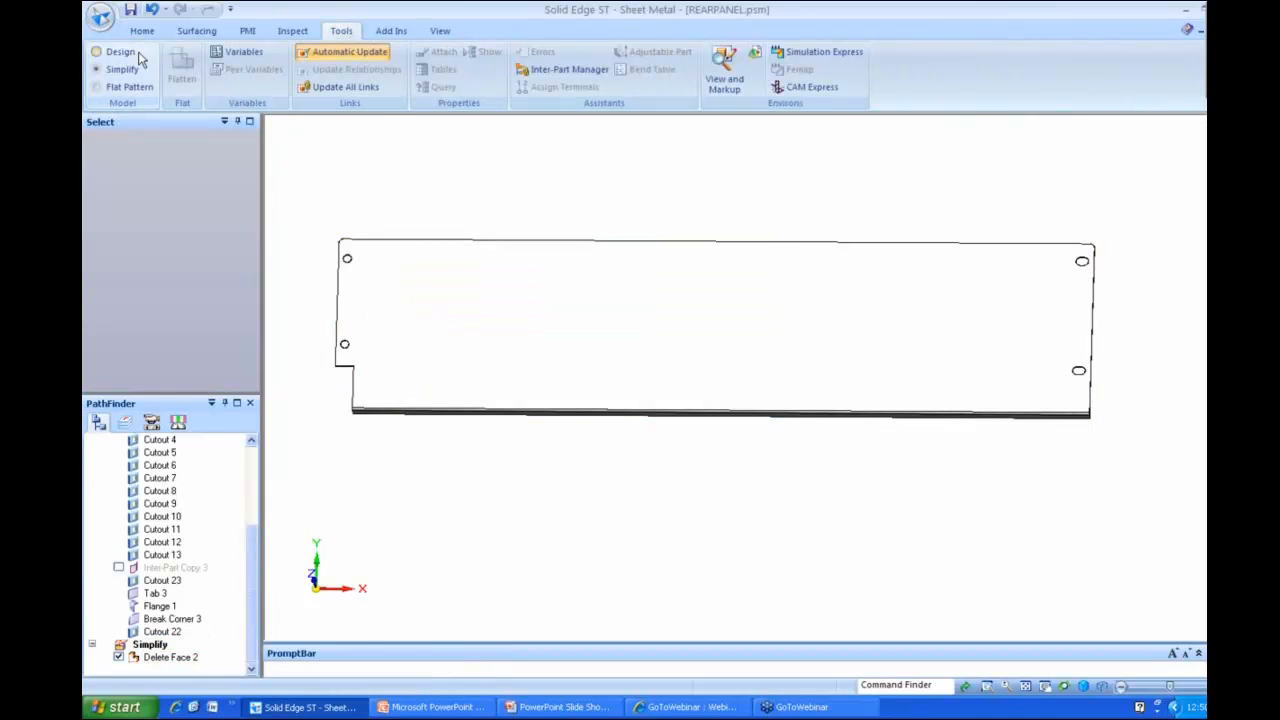
click(118, 71)
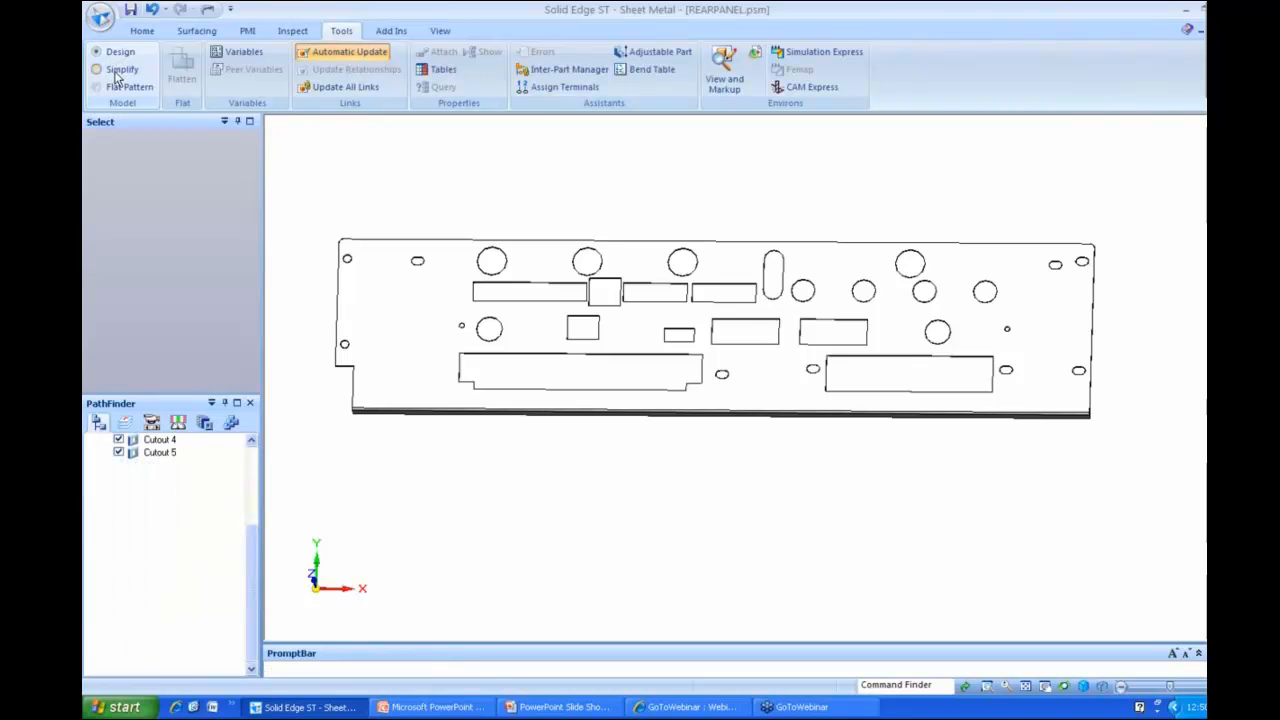
click(1222, 31)
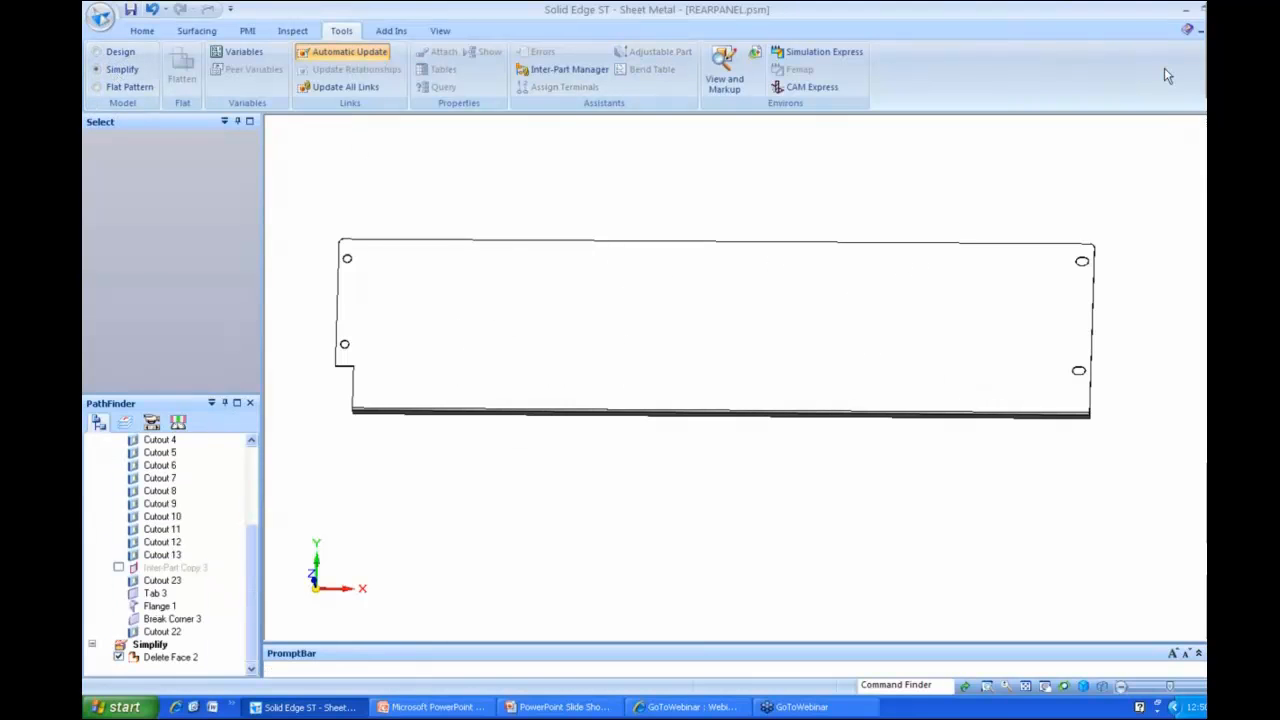
key(Return)
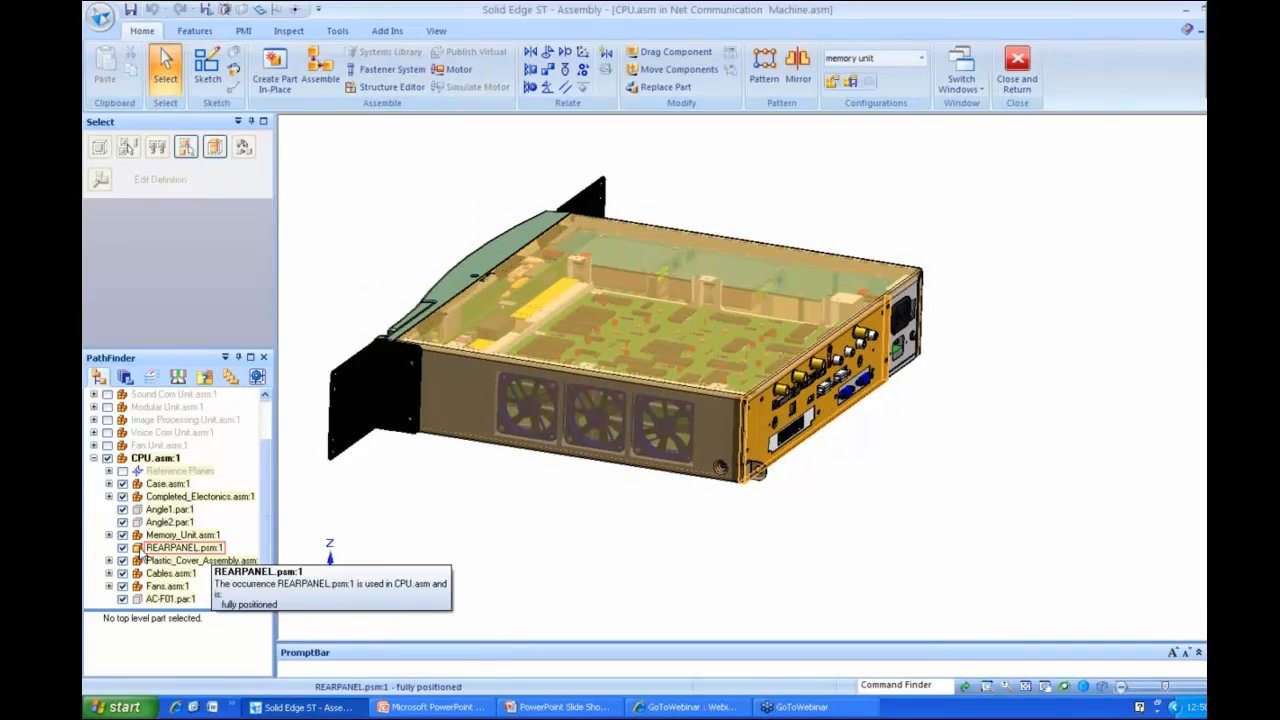
- Set REARPANEL.psm to use its simplified part within CPU.asm
click(188, 552)
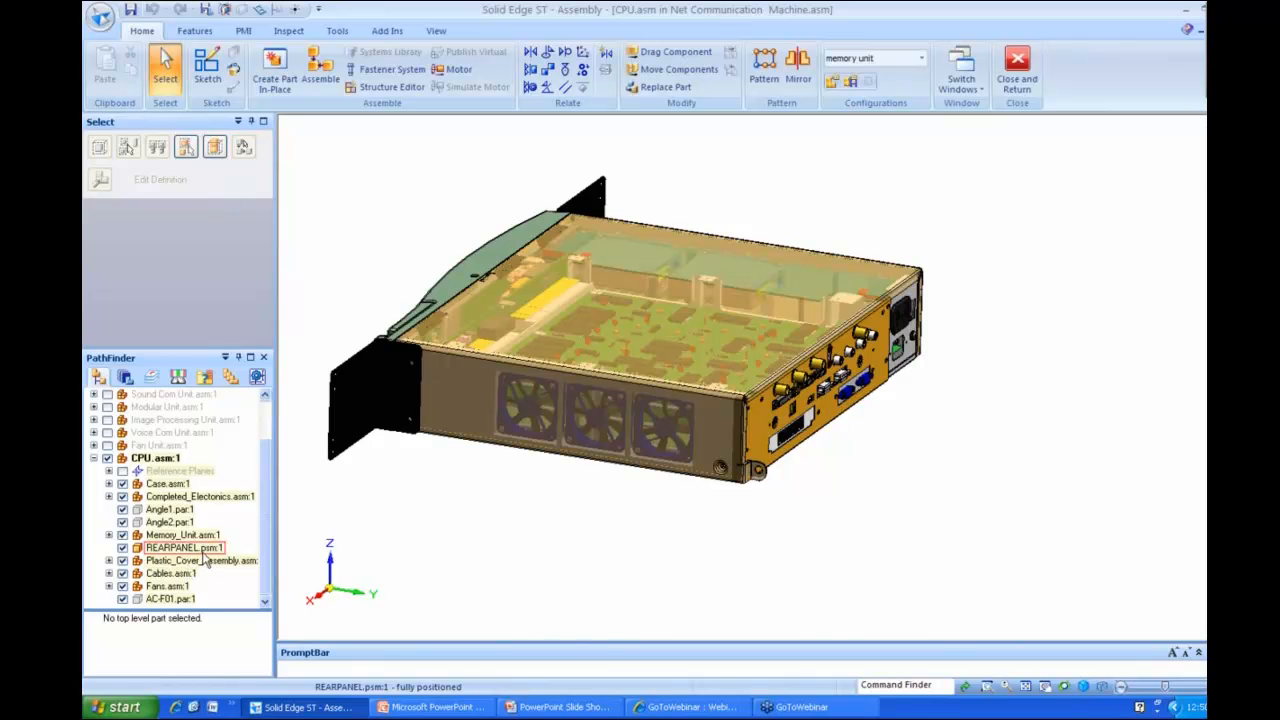
right_click(203, 553)
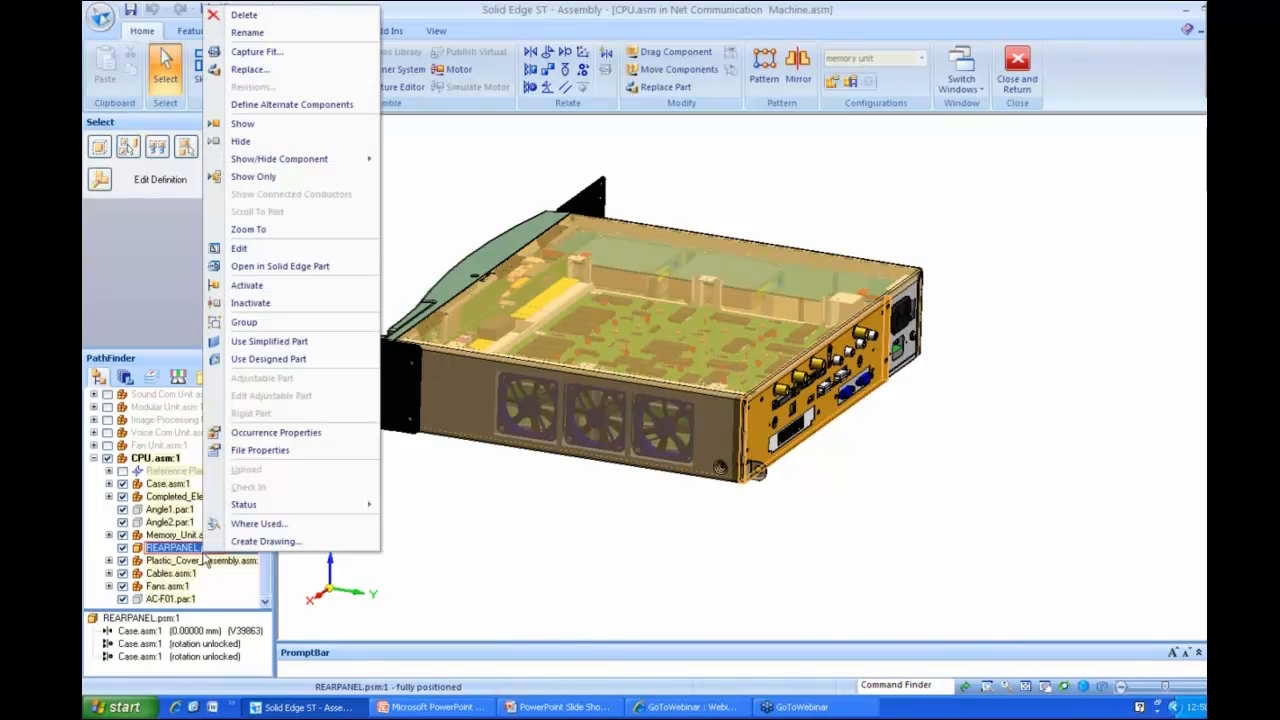
click(308, 343)
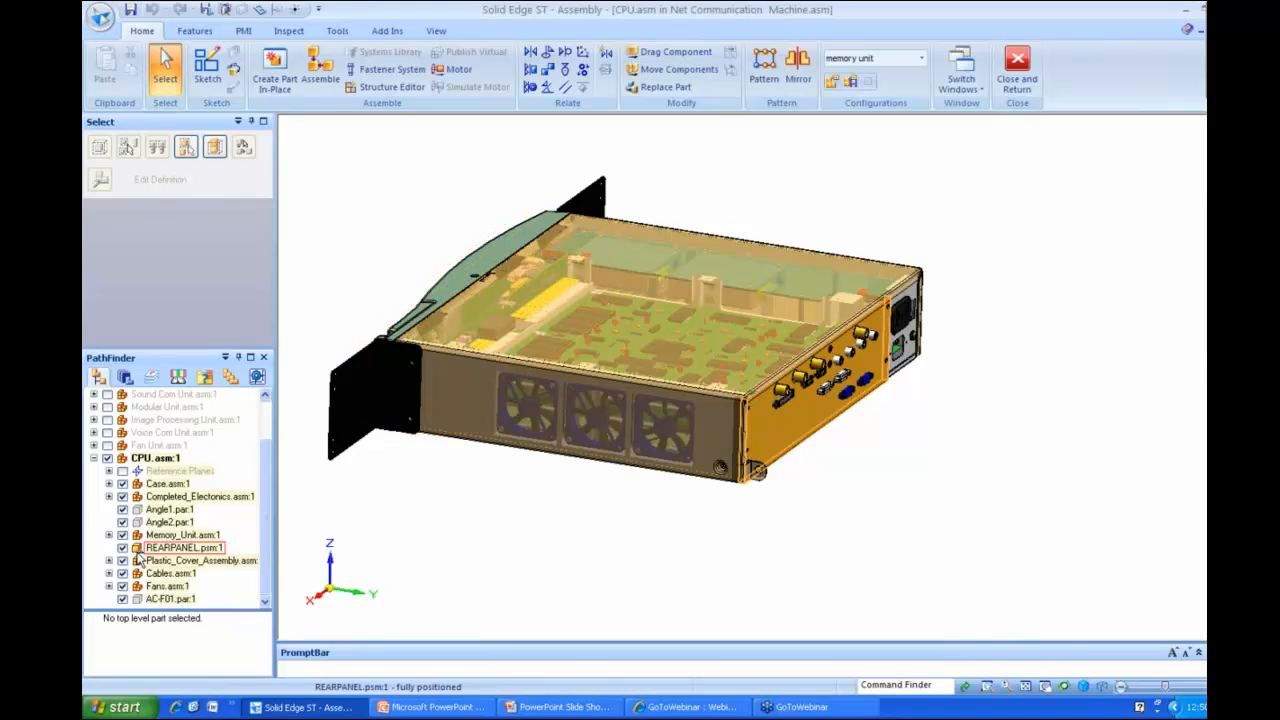
mouse_move(143, 560)
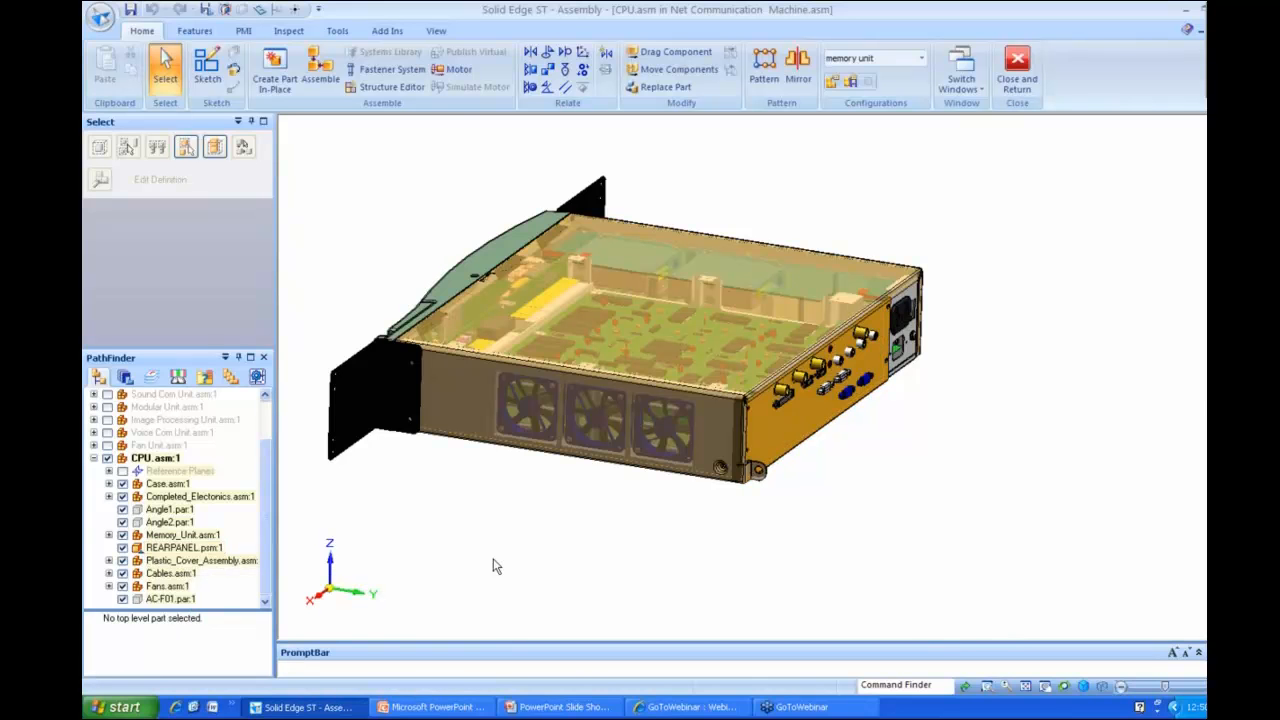
scroll(496, 566, down, 2)
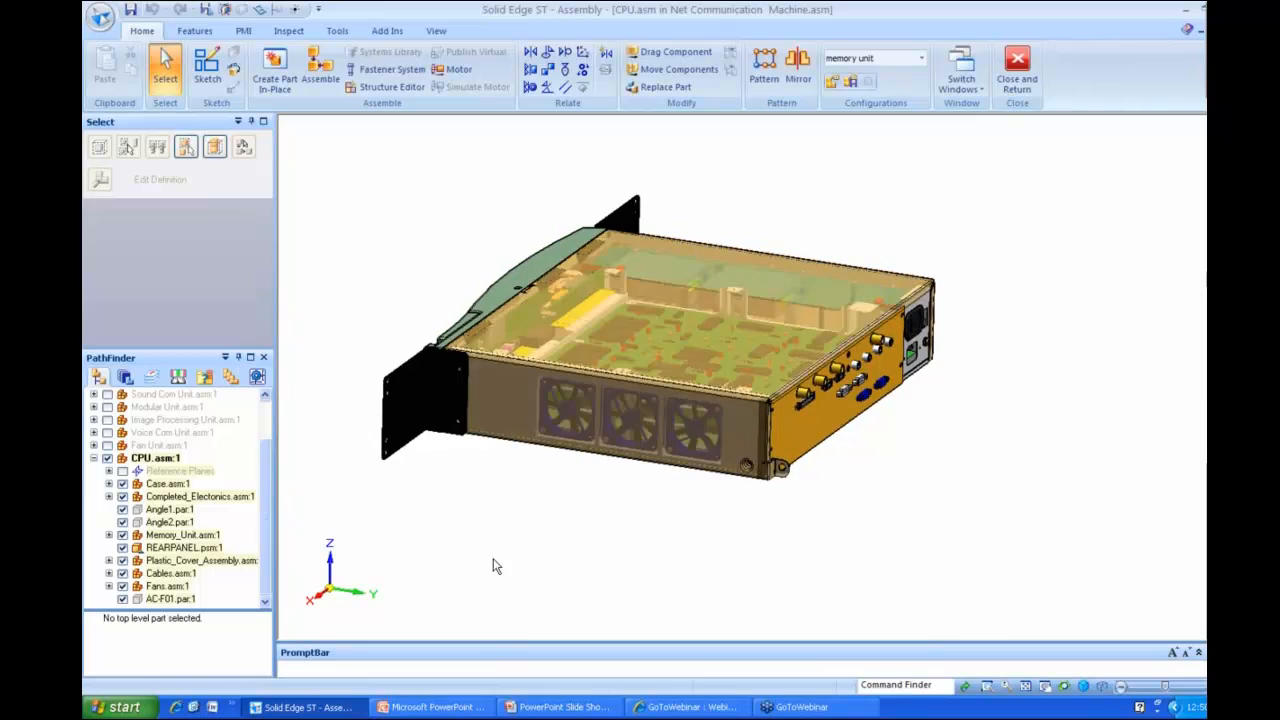
- Switch to the presentation's Simplified Assemblies slide and return to the Solid Edge assembly
key(alt+Tab)
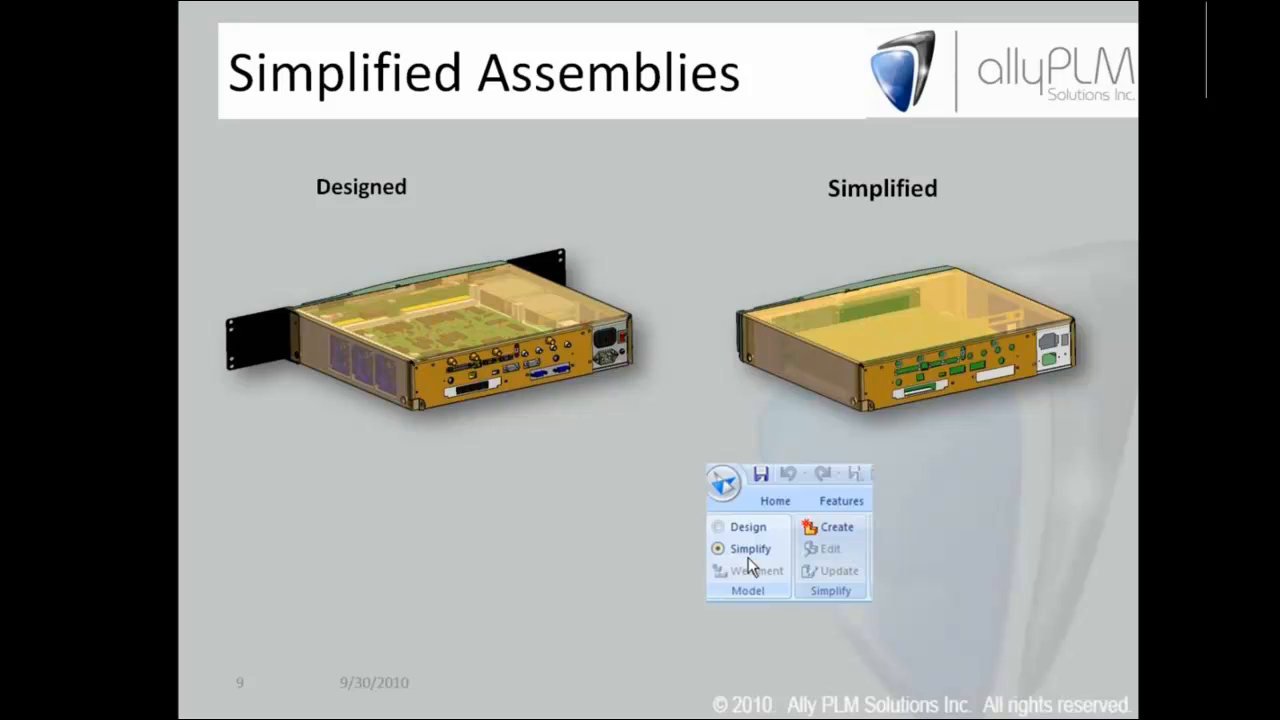
key(alt+Tab)
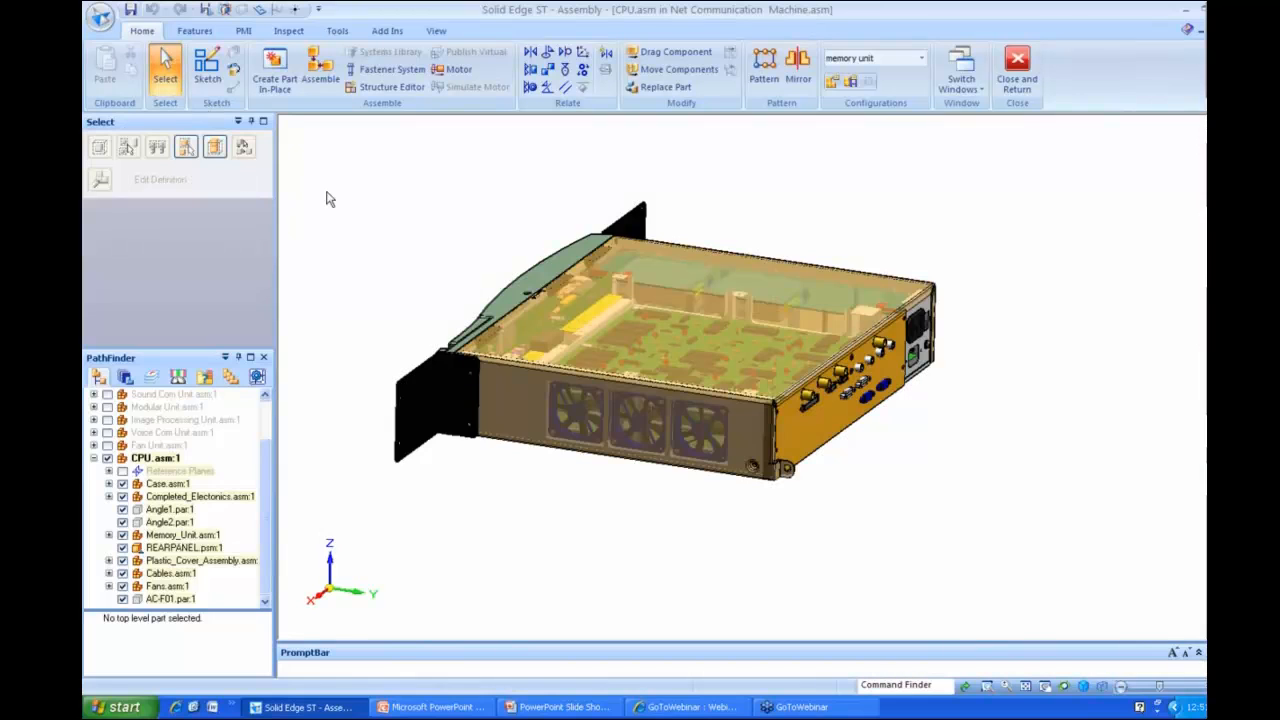
- Switch CPU.asm to its Simplify model and start creating a simplified assembly
middle_drag(330, 199, 341, 166)
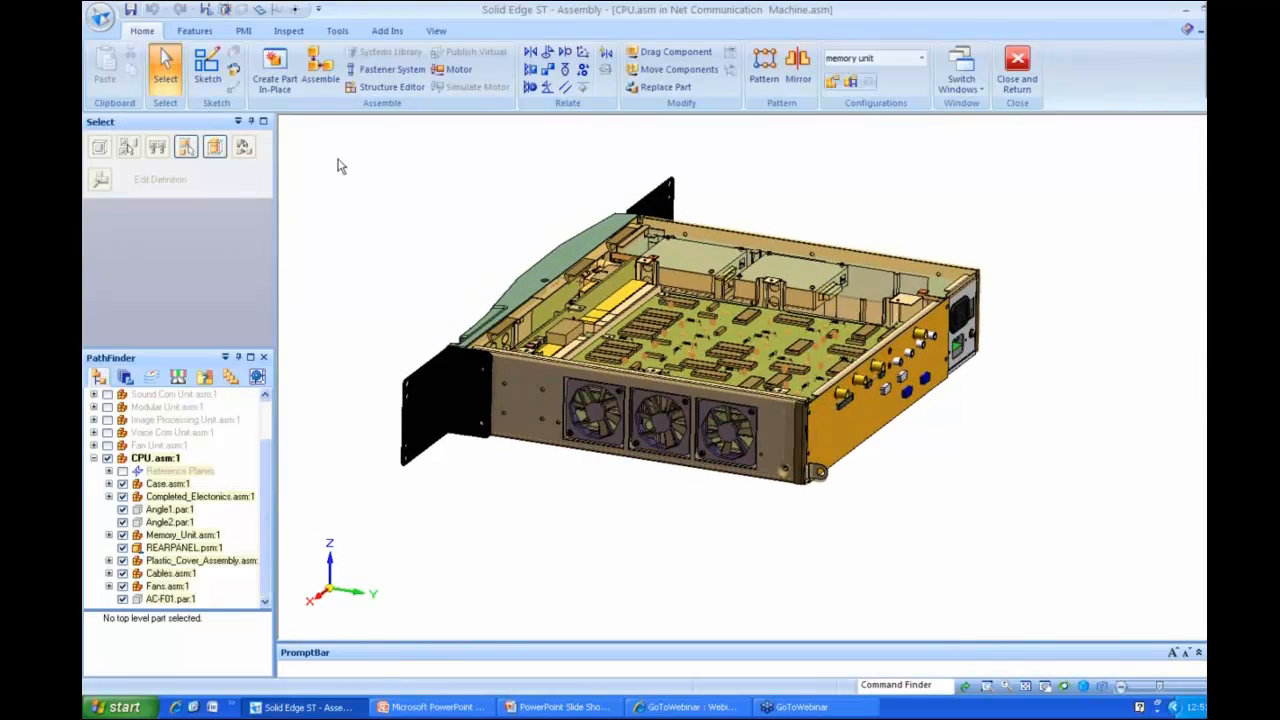
click(336, 31)
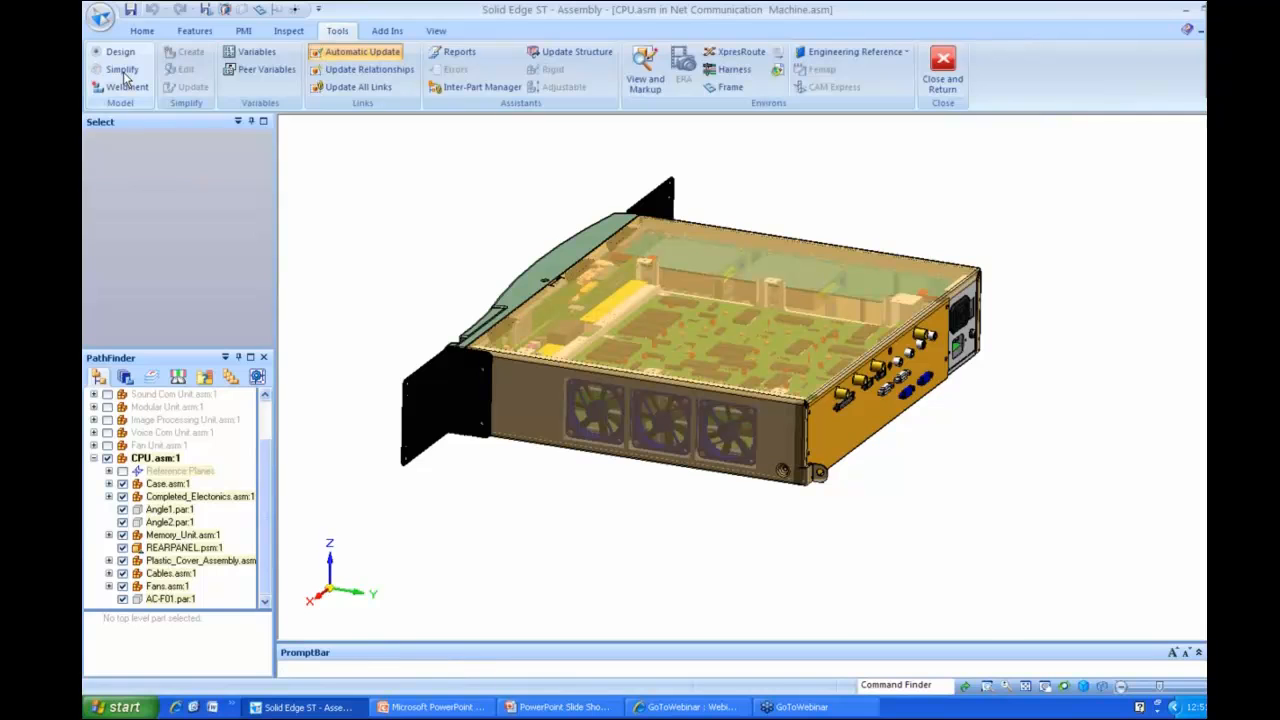
click(123, 70)
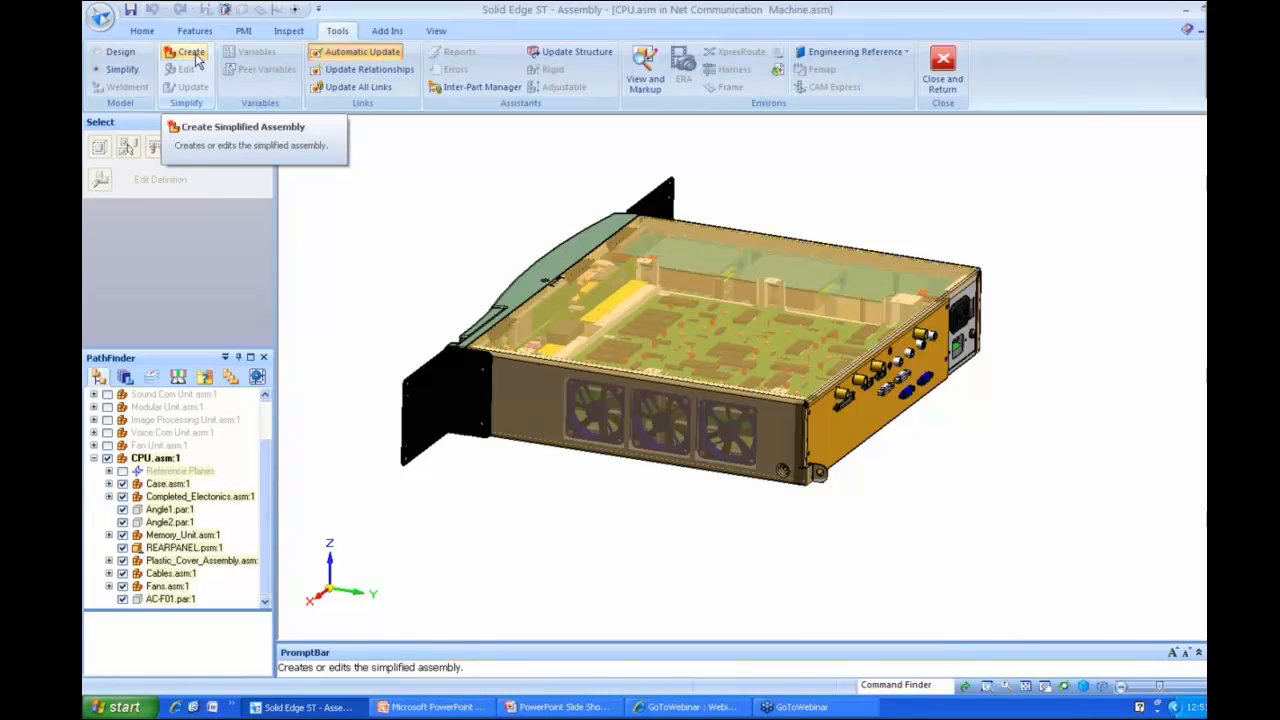
click(194, 58)
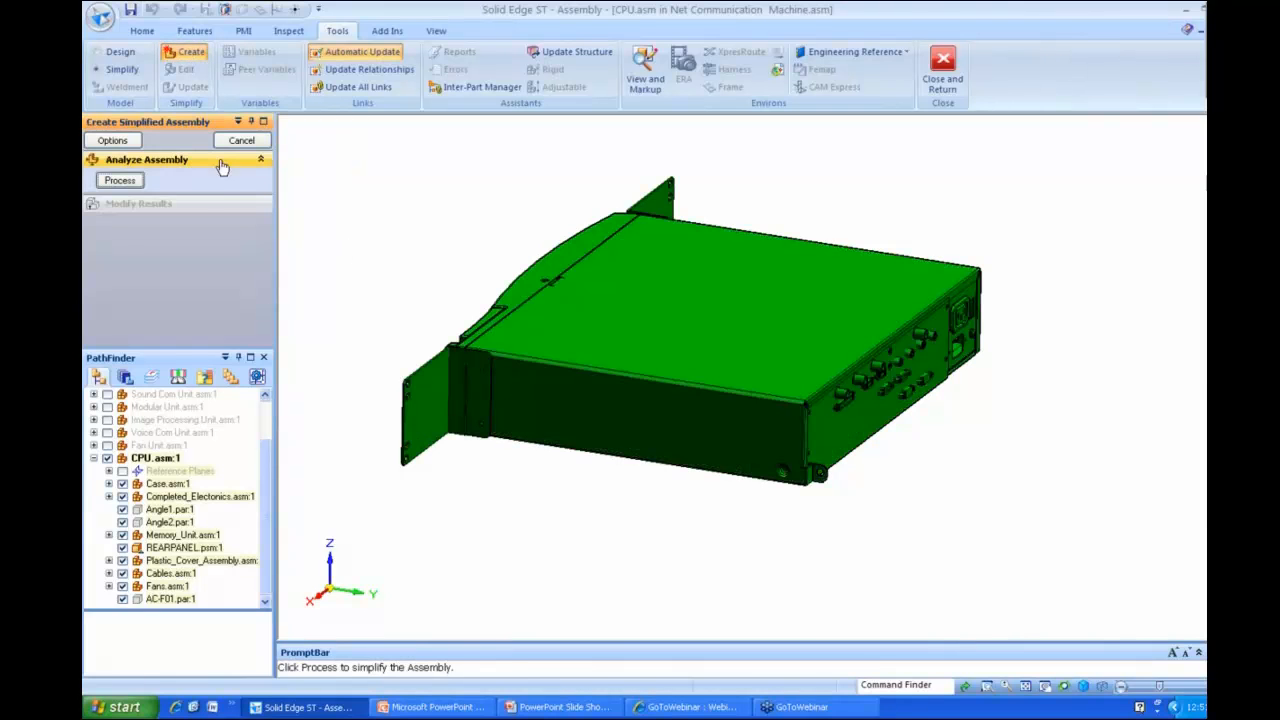
- Accept the default face and part colours in the simplified assembly options and process the assembly
click(112, 140)
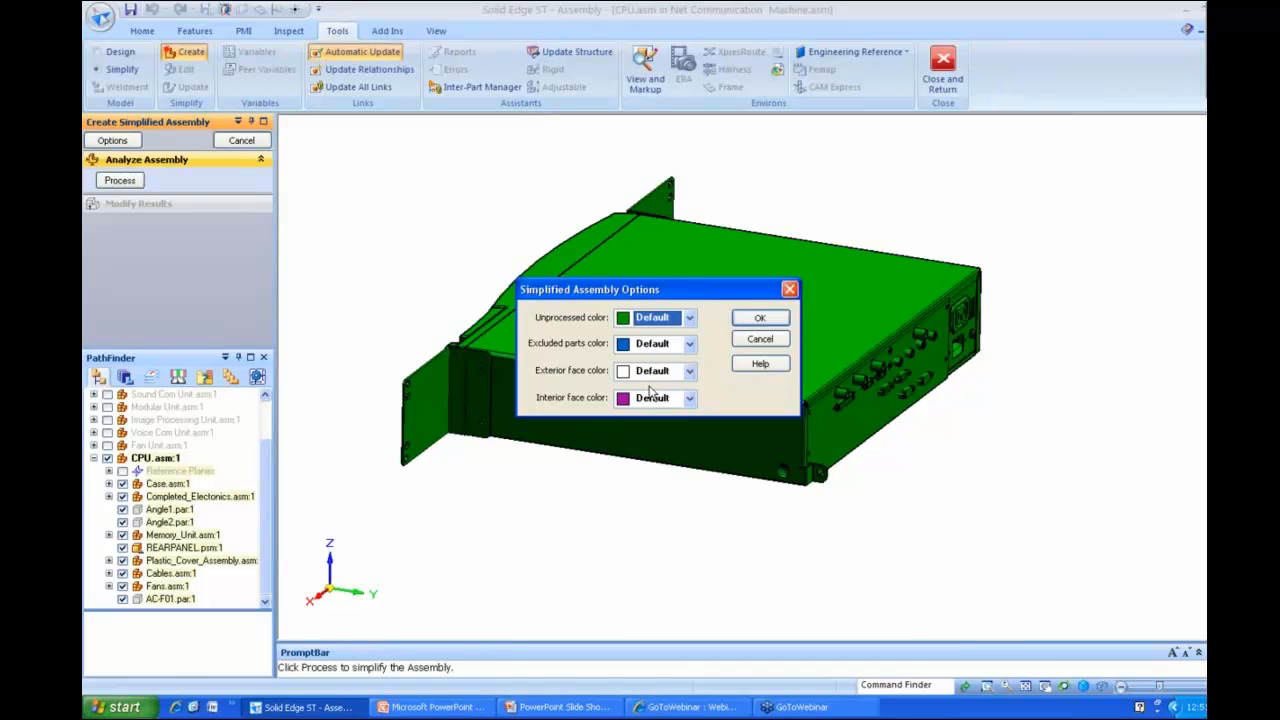
click(760, 320)
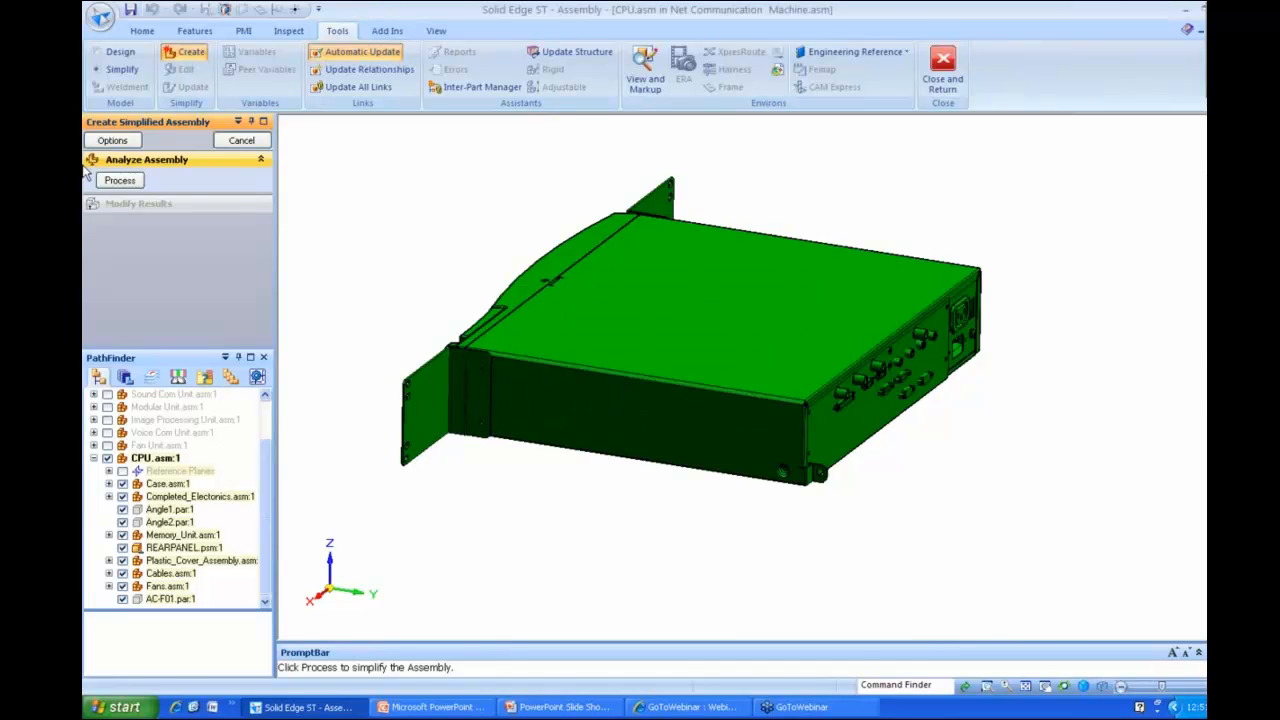
click(120, 181)
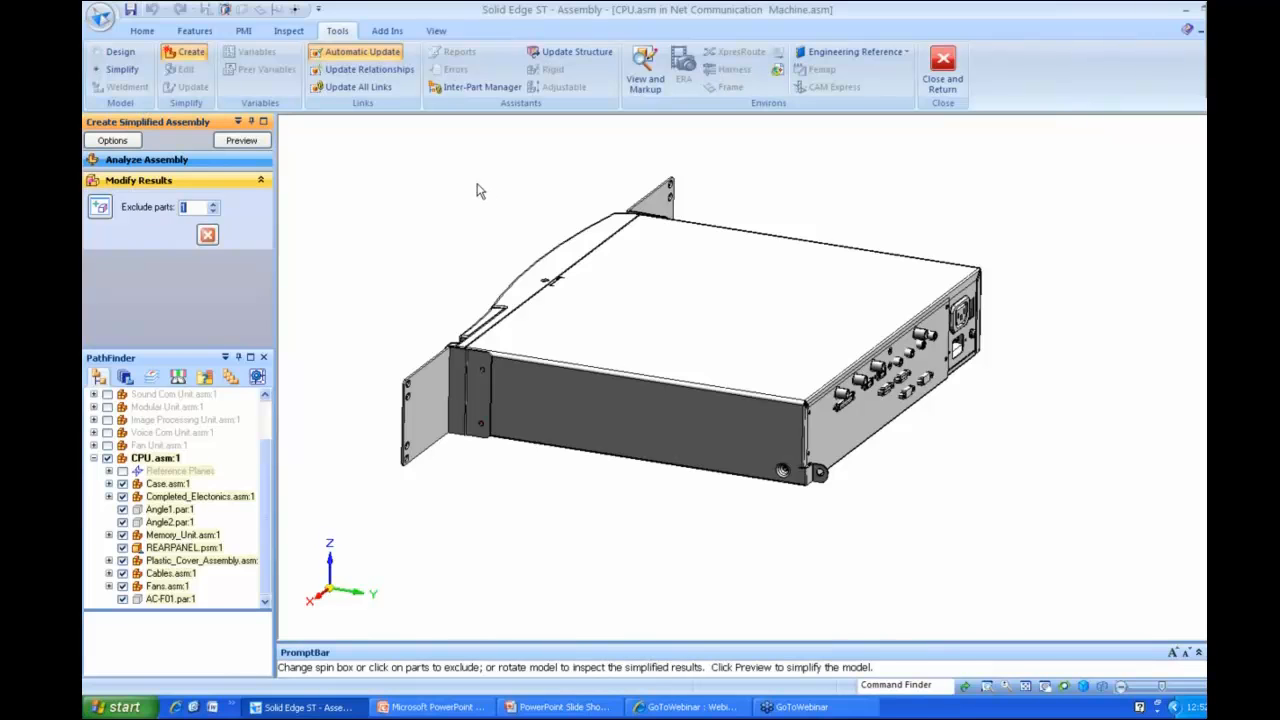
- Raise the exclude parts value until the small rear connectors and the power socket are marked for exclusion
middle_drag(480, 191, 457, 190)
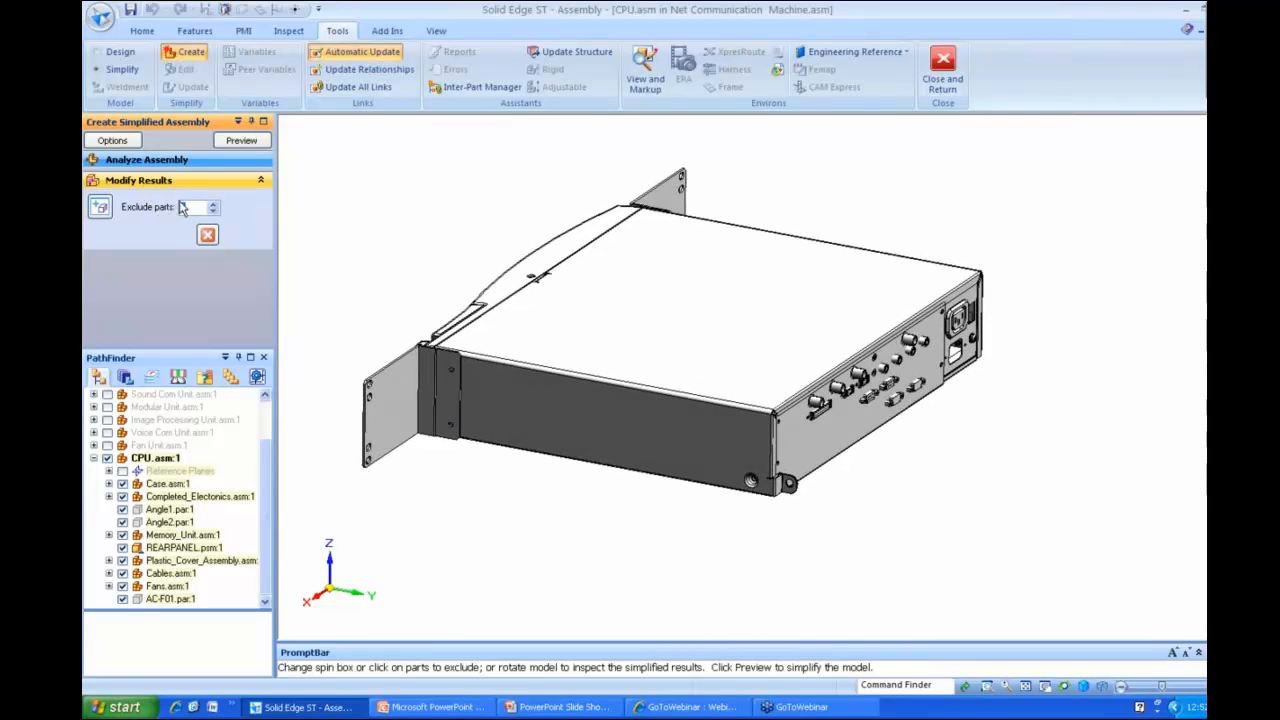
click(213, 204)
click(213, 204)
click(213, 204)
click(213, 204)
click(213, 204)
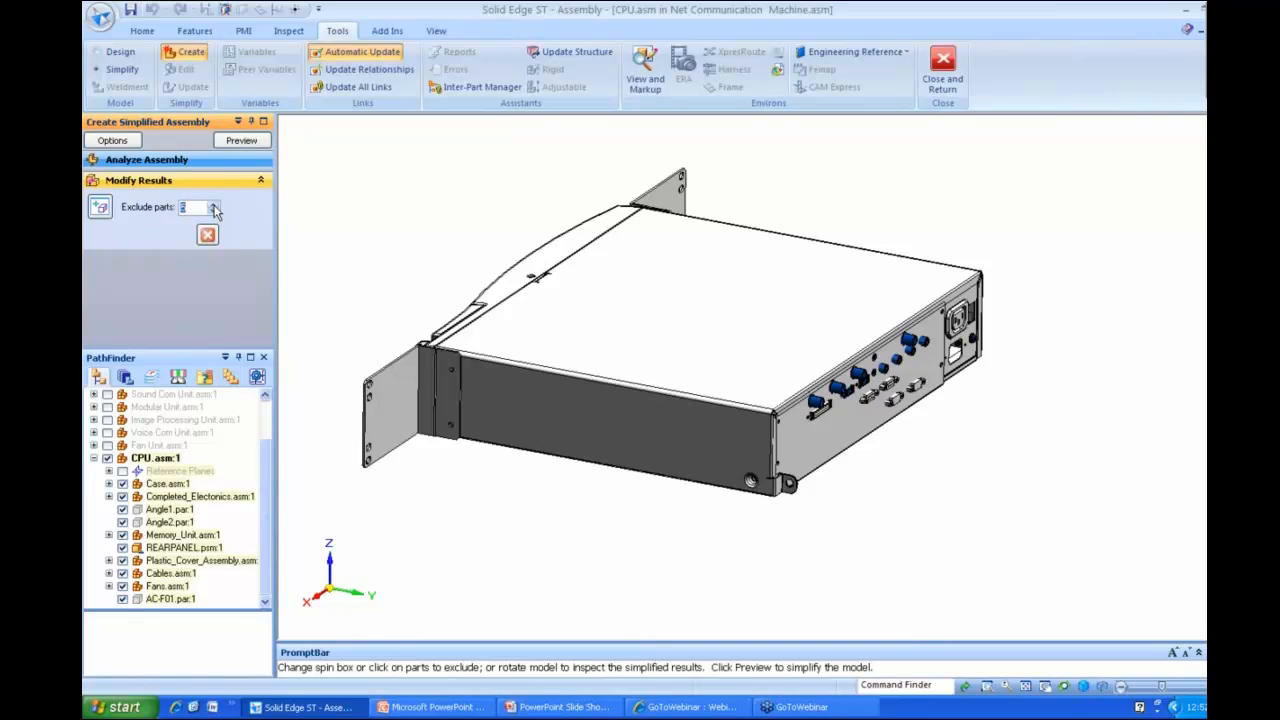
click(213, 204)
click(213, 204)
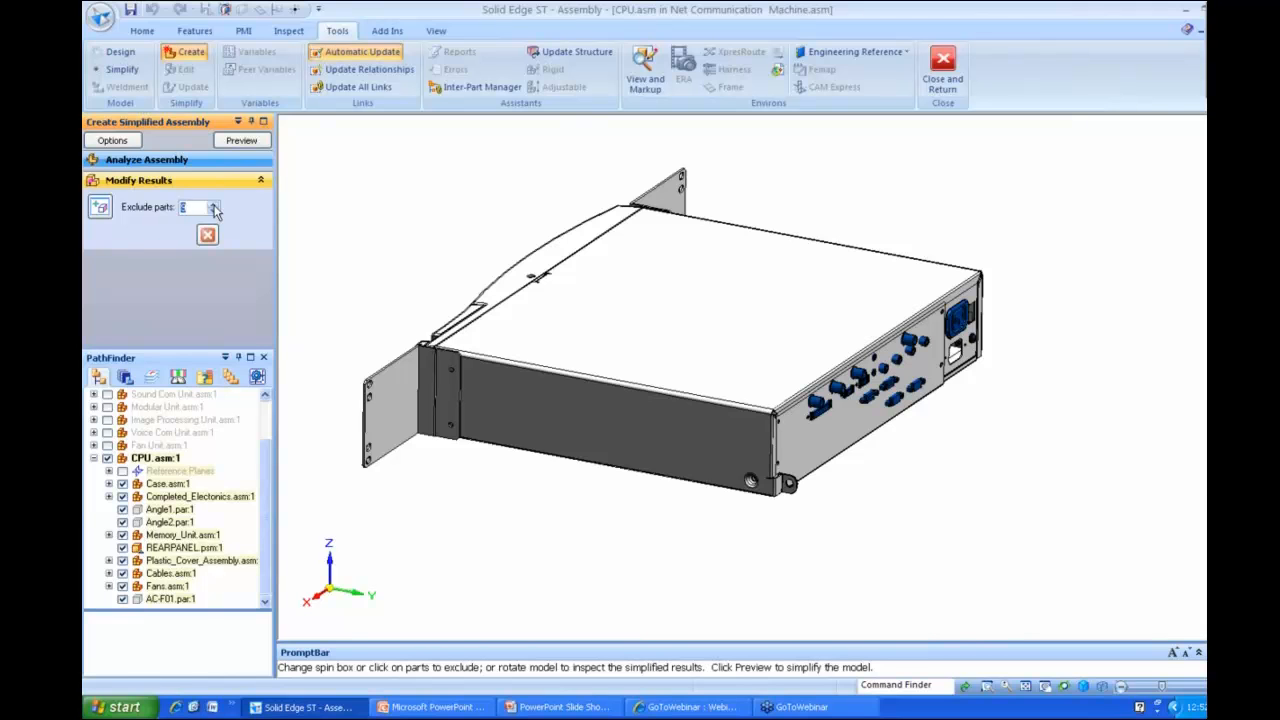
- Exclude both mounting brackets, Angle1.par and Angle2.par, and preview and finish the simplified assembly
click(378, 406)
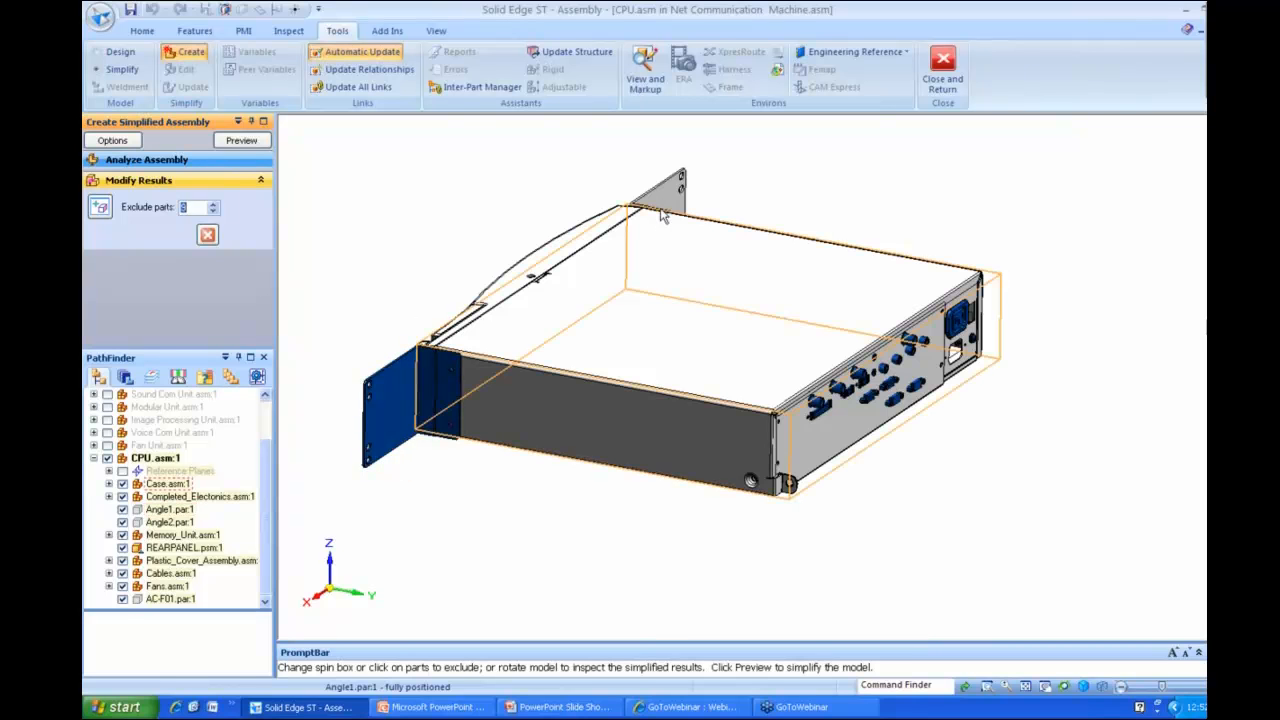
click(665, 196)
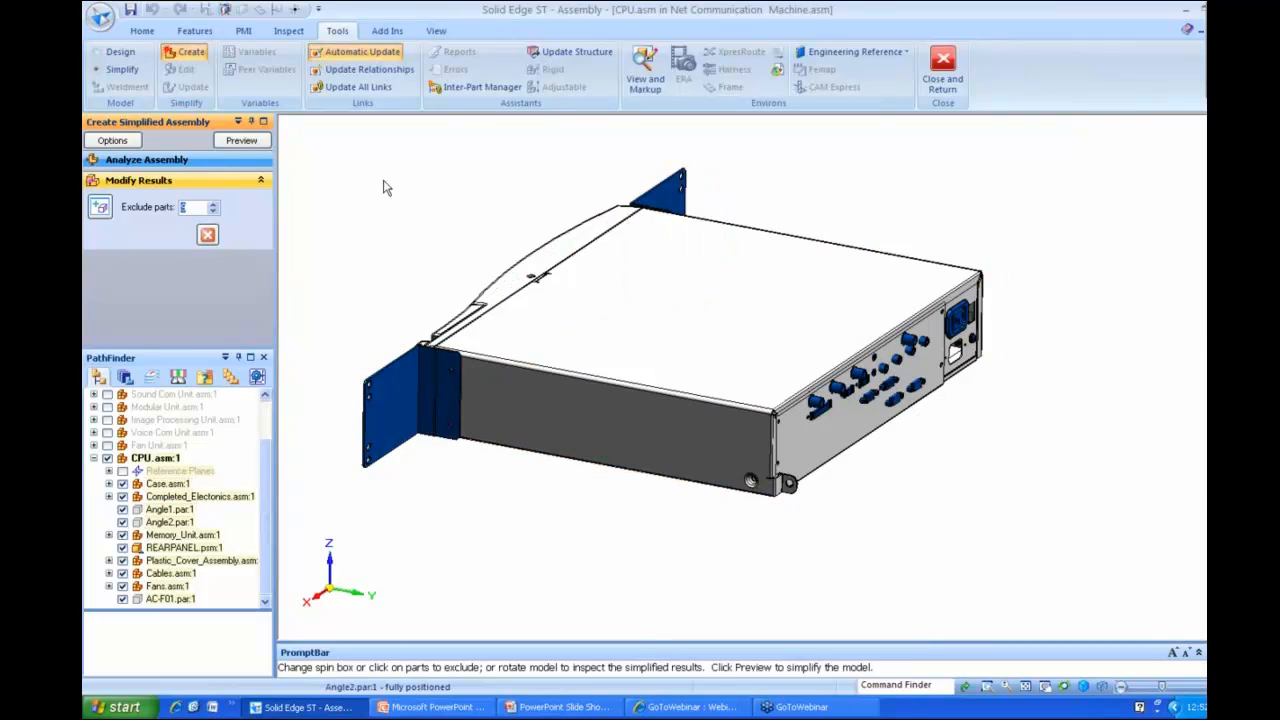
click(249, 143)
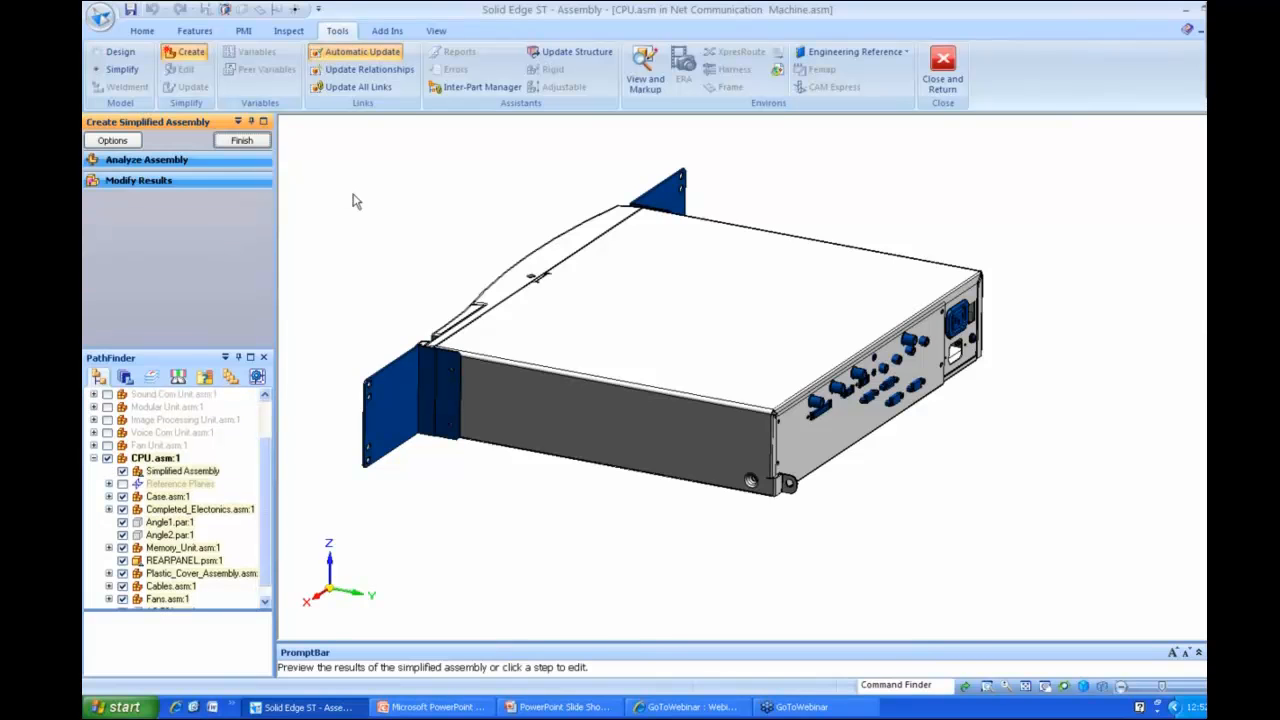
click(242, 140)
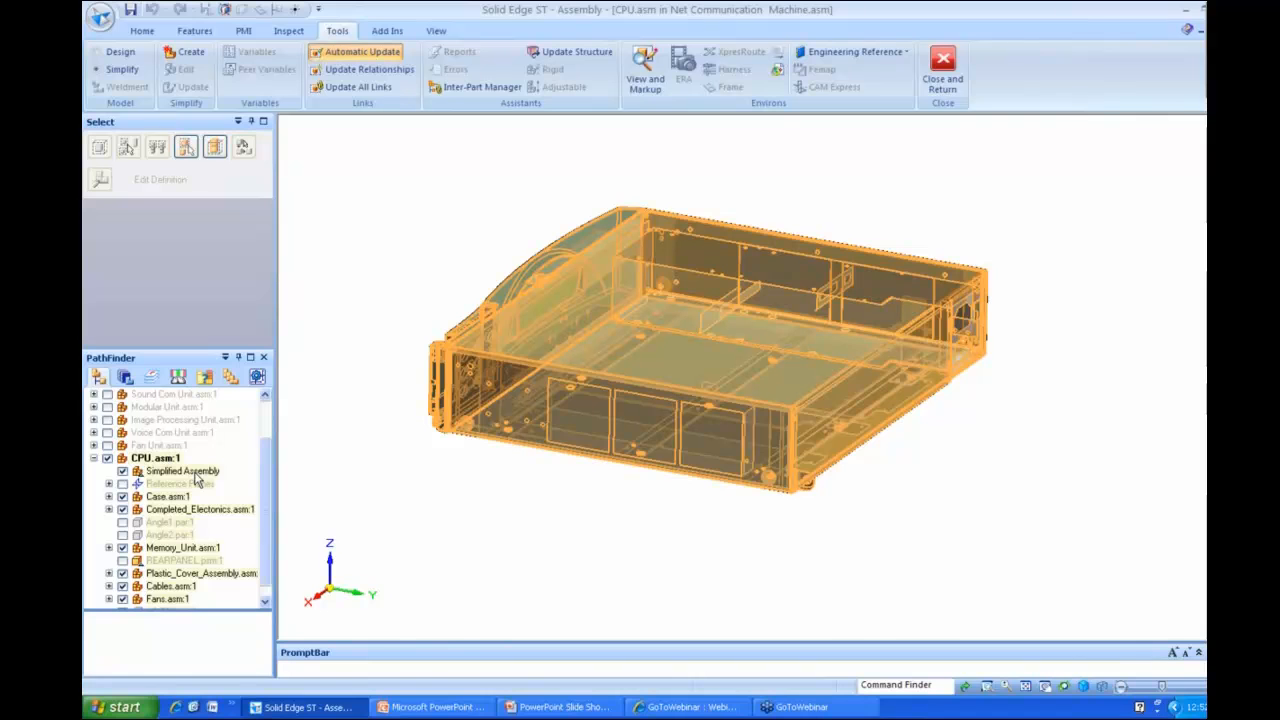
- Check which file types the simplified CPU assembly can be saved as, and leave without saving
right_click(197, 476)
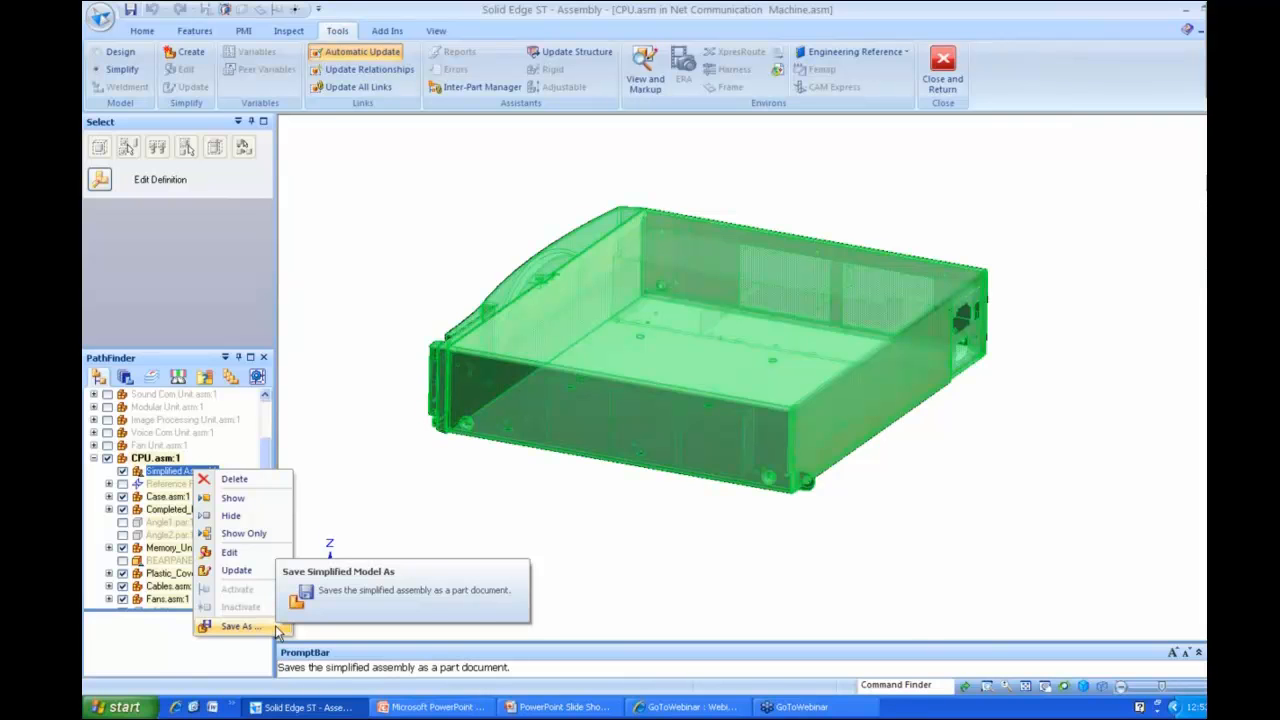
click(277, 629)
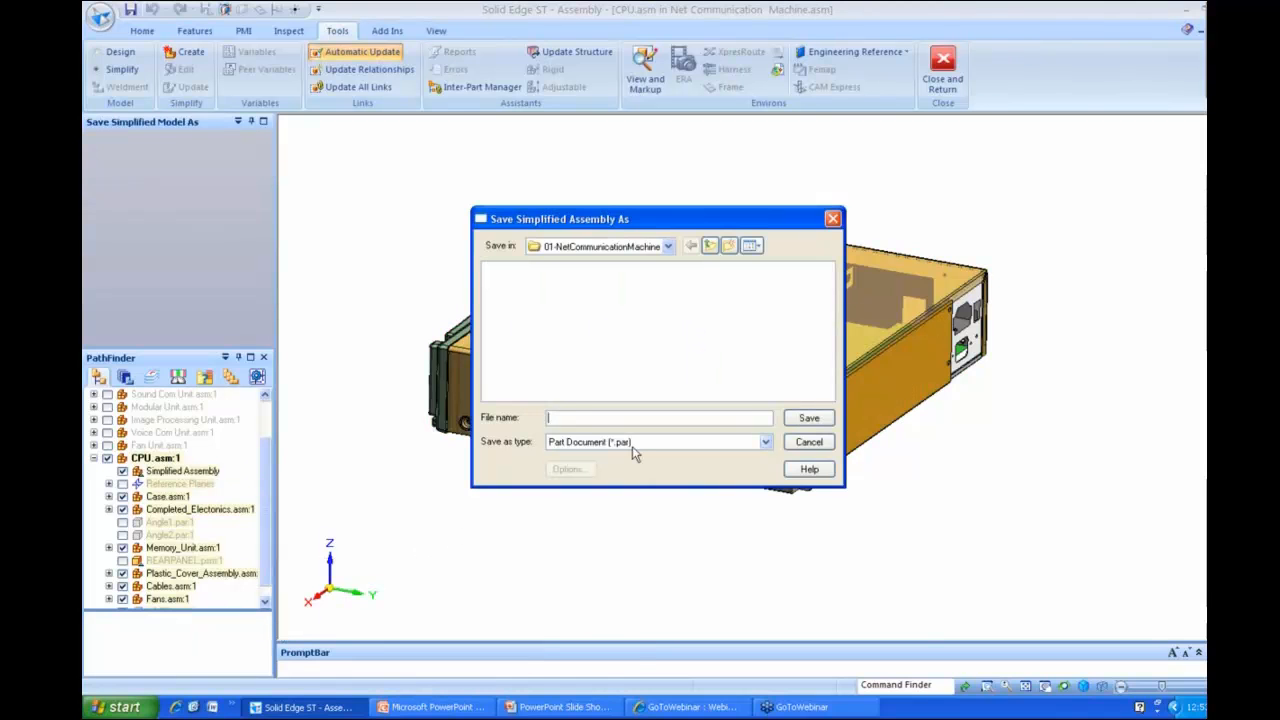
click(632, 446)
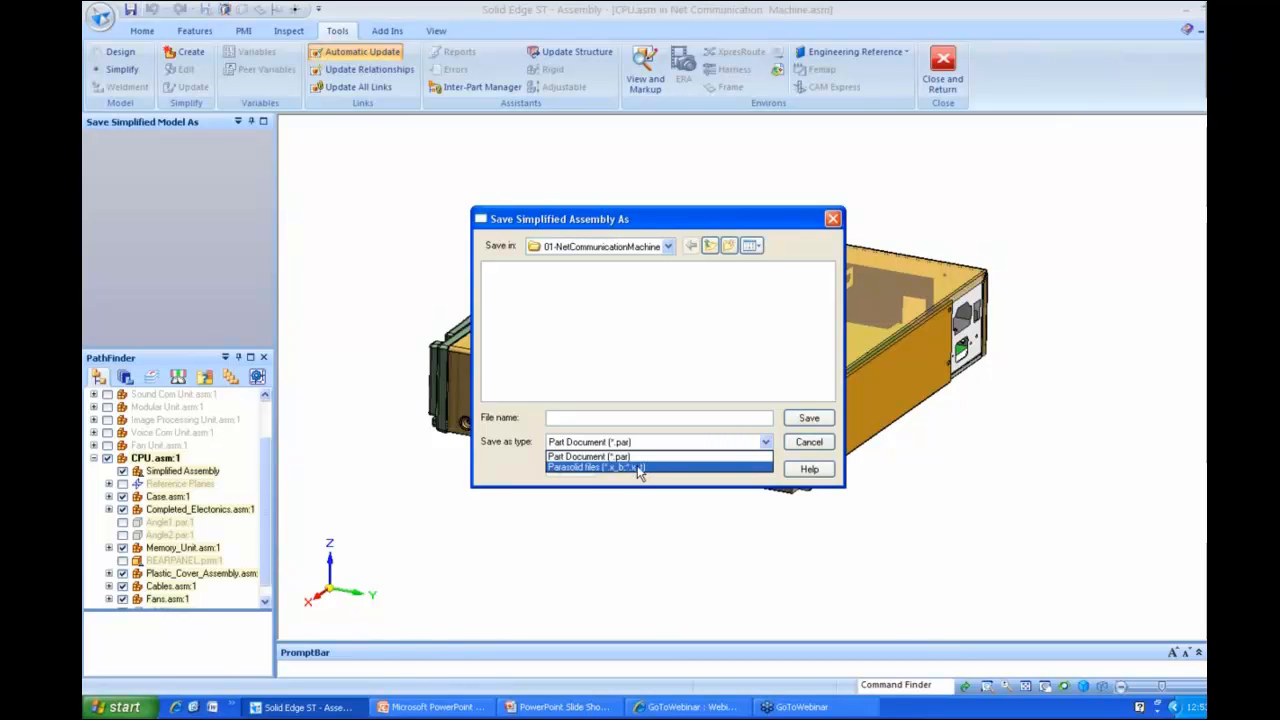
click(789, 446)
click(808, 442)
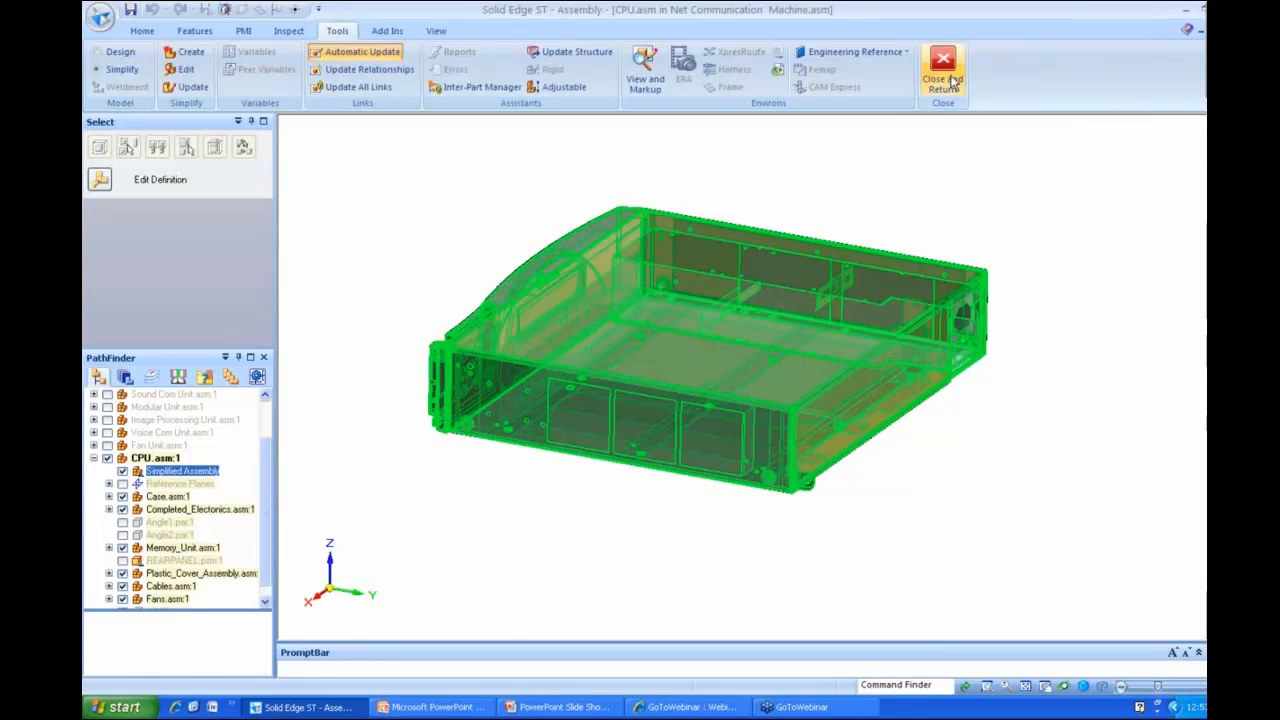
- Return to the top-level assembly and display CPU.asm with its simplified assembly
click(829, 217)
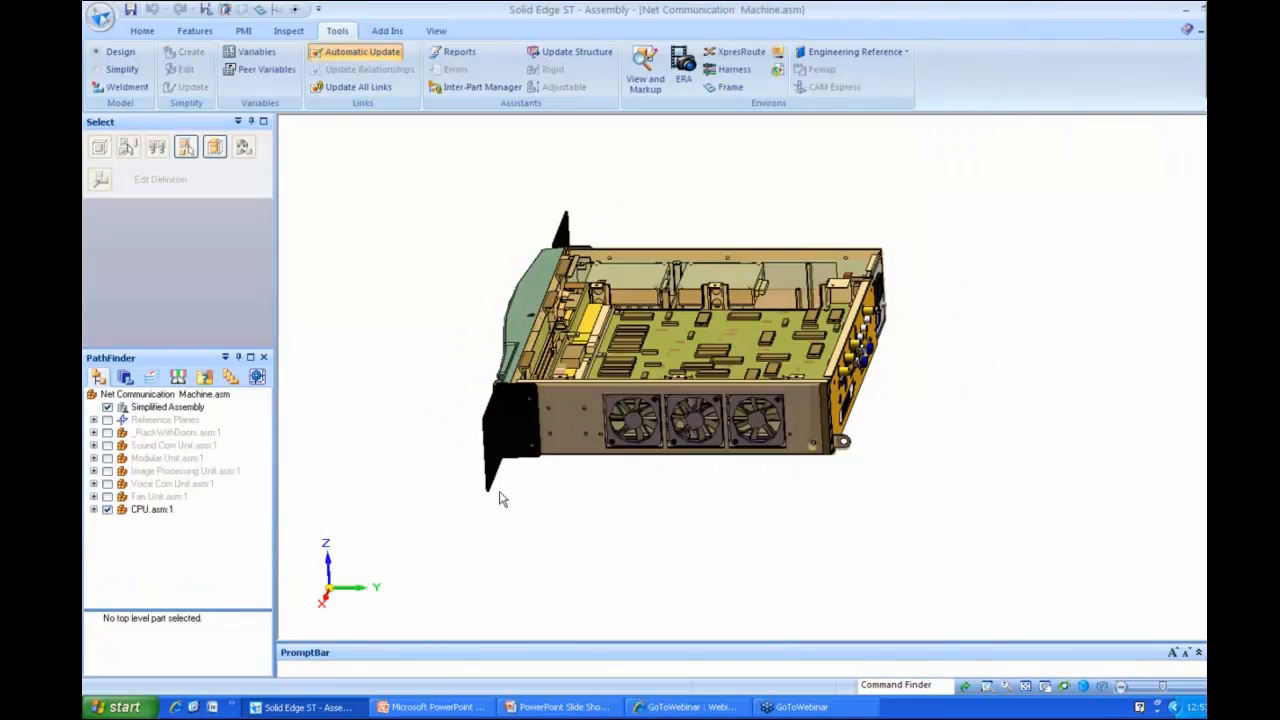
click(140, 513)
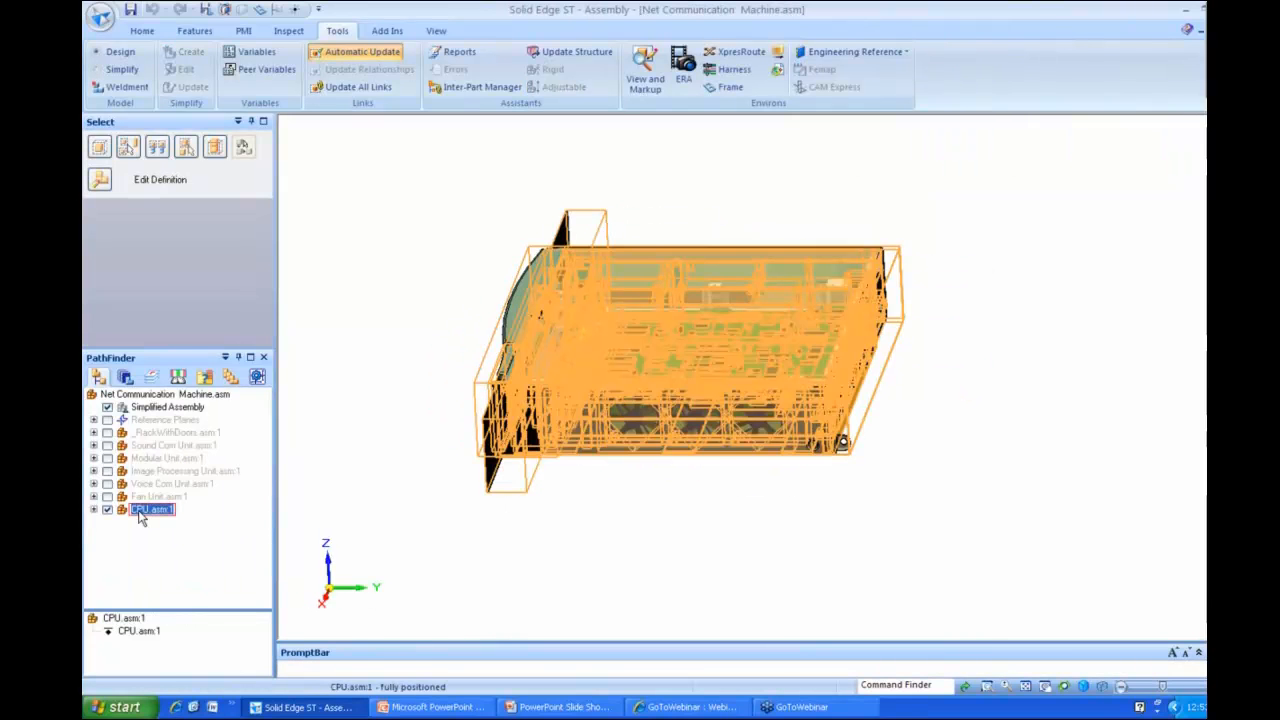
right_click(141, 513)
mouse_move(230, 441)
click(365, 480)
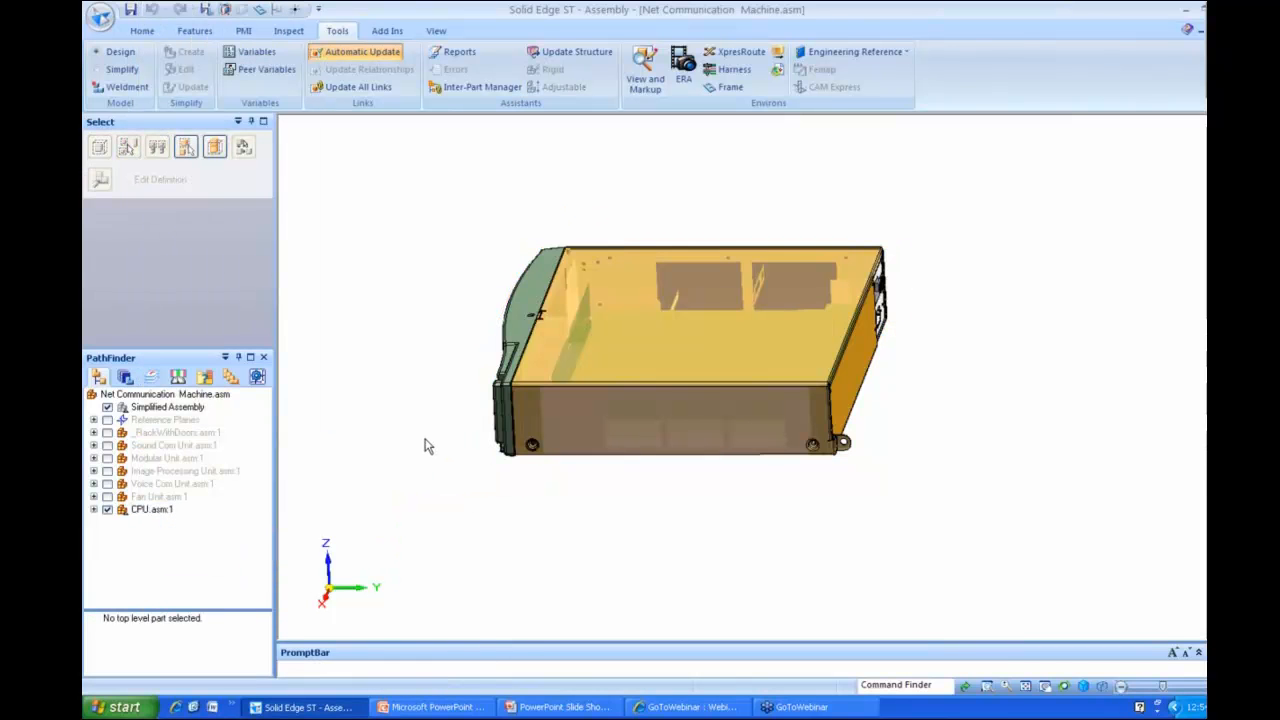
middle_drag(428, 446, 428, 446)
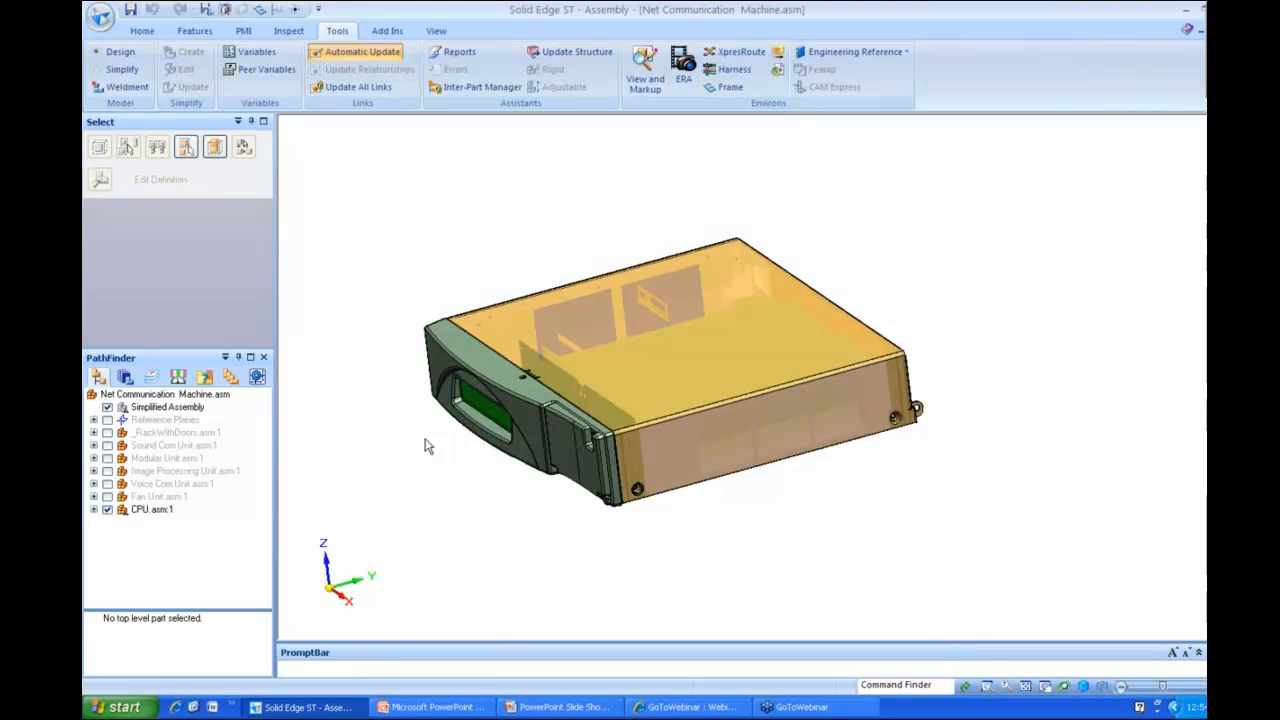
- Review the Simplify options available for the top-level Net Communication Machine.asm
click(222, 396)
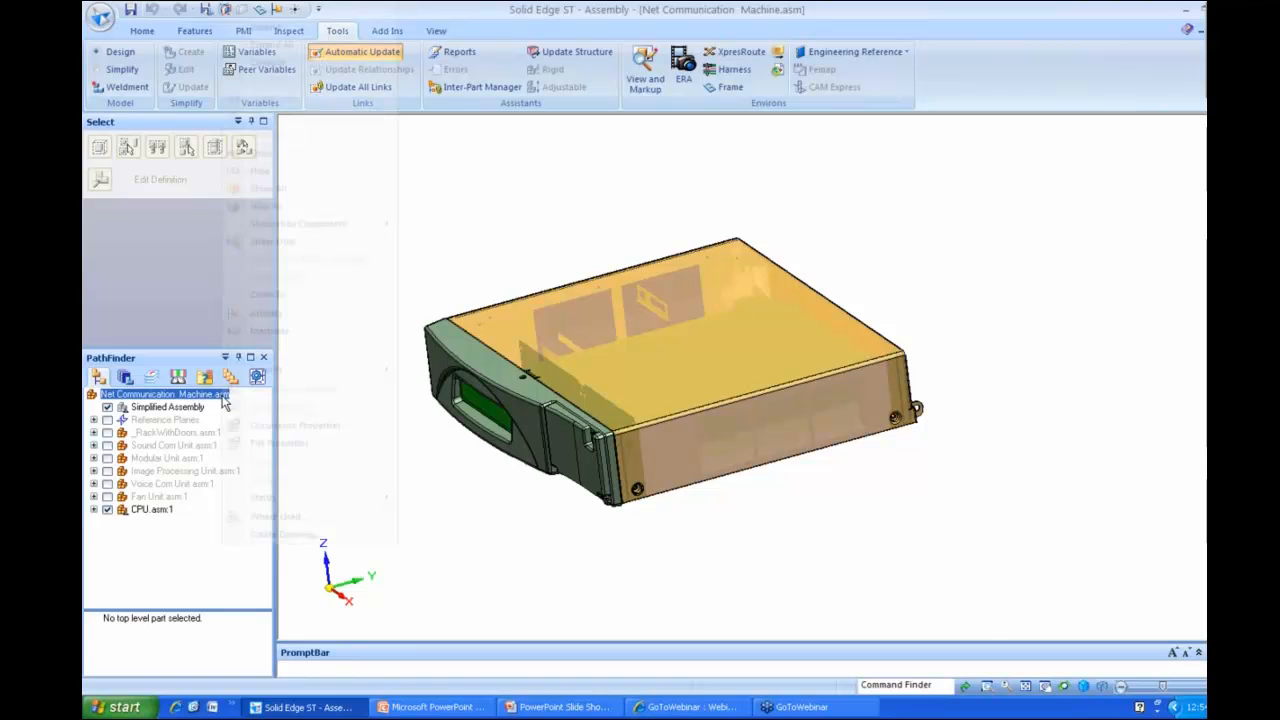
right_click(224, 401)
mouse_move(314, 377)
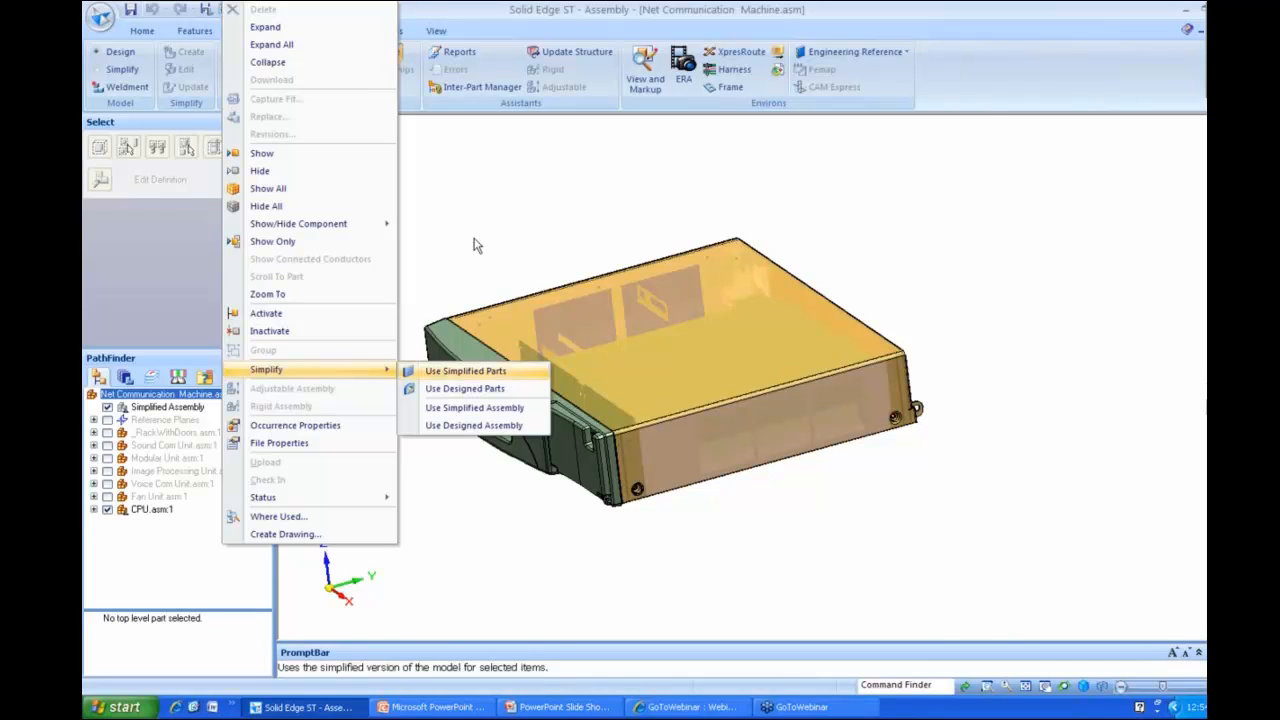
click(462, 371)
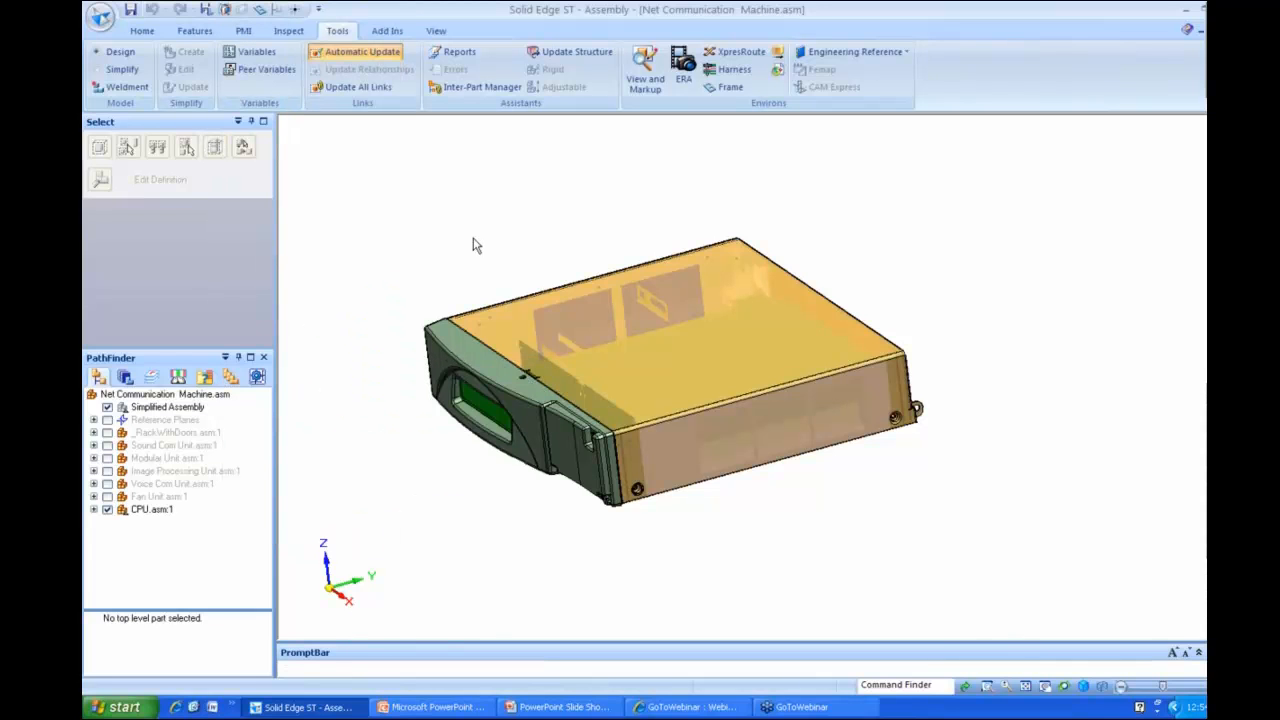
- Close the assembly and create a new draft document
key(alt)
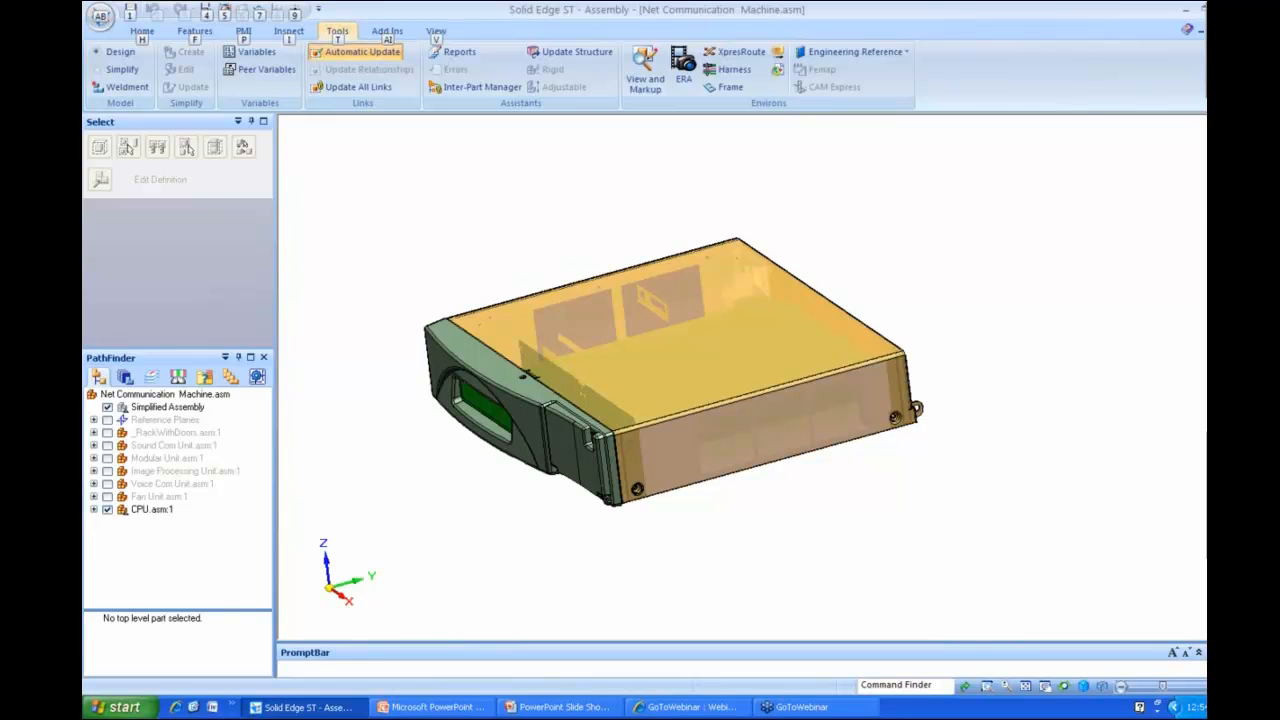
key(alt+F4)
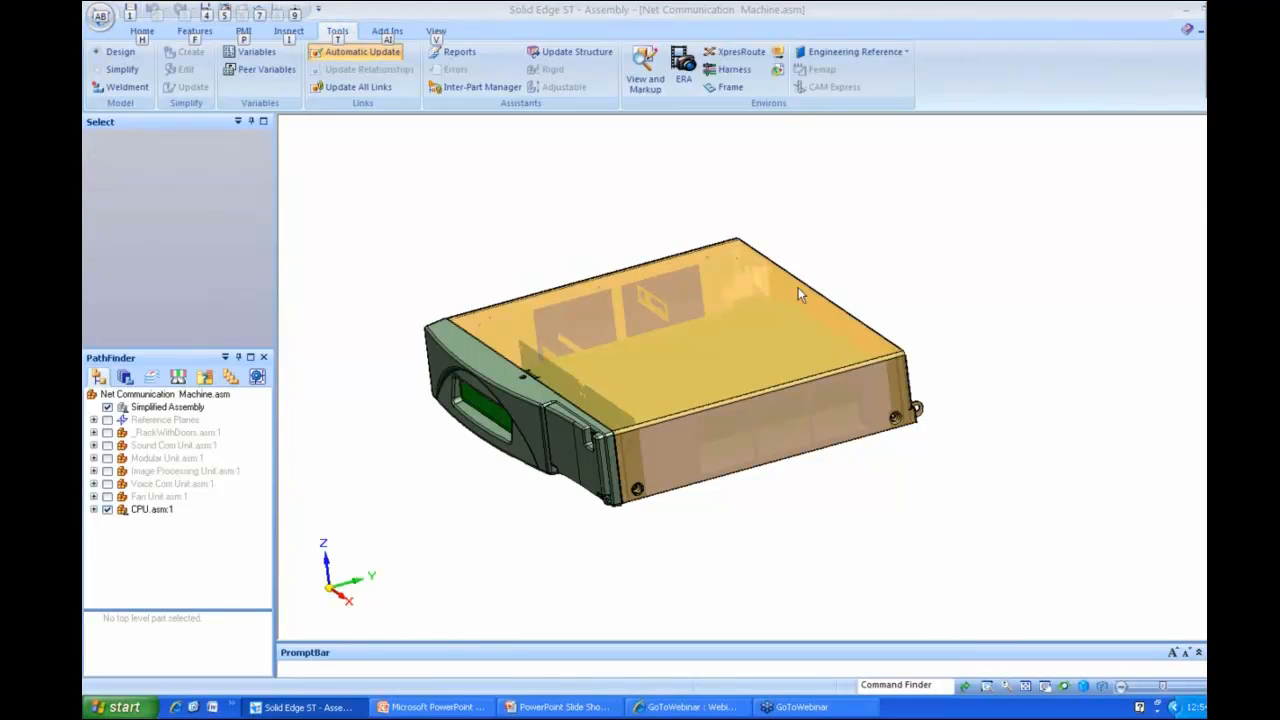
click(691, 370)
click(691, 381)
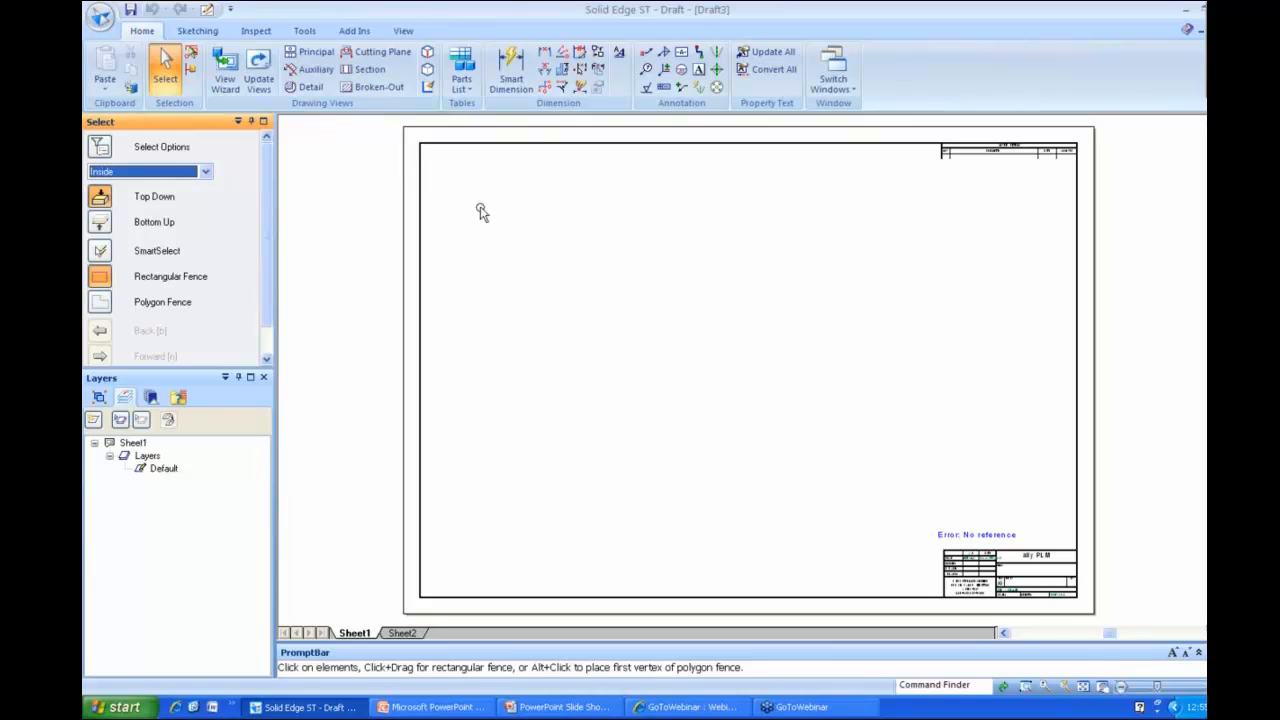
- Start the View Wizard, include all Solid Edge model files and choose Net Communication Machine.asm as the model
click(227, 62)
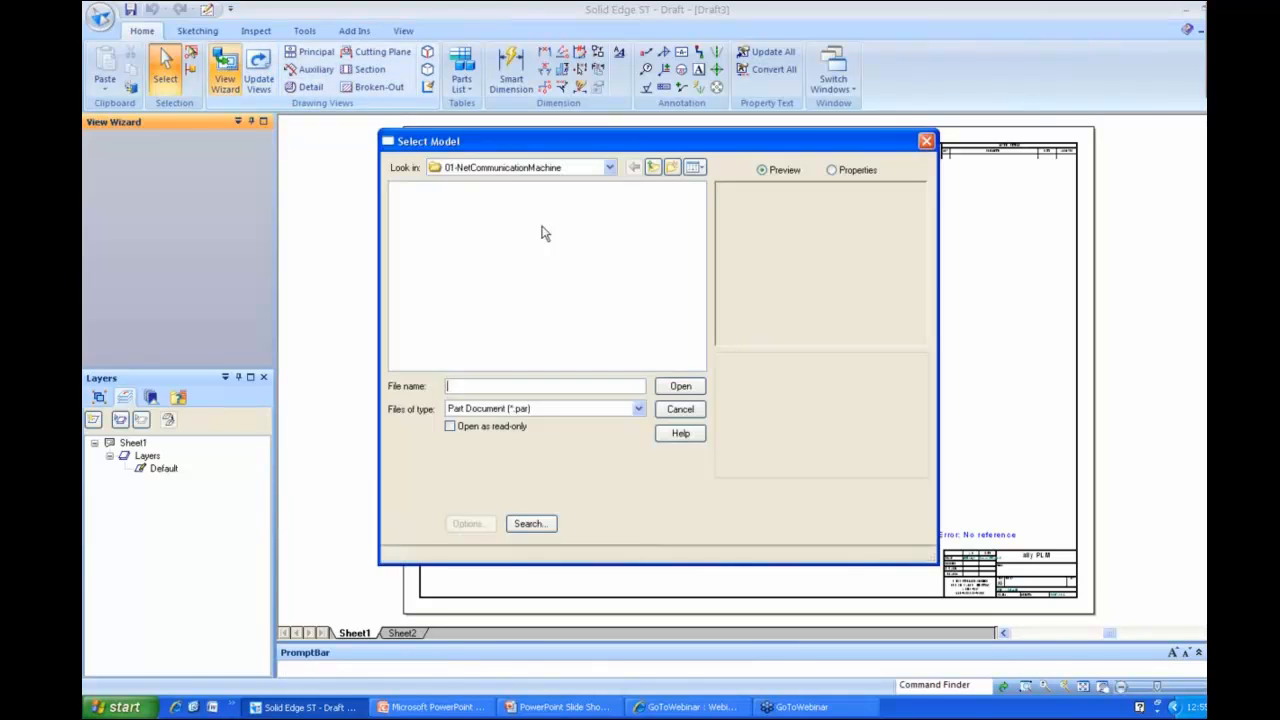
click(638, 408)
click(540, 461)
click(491, 189)
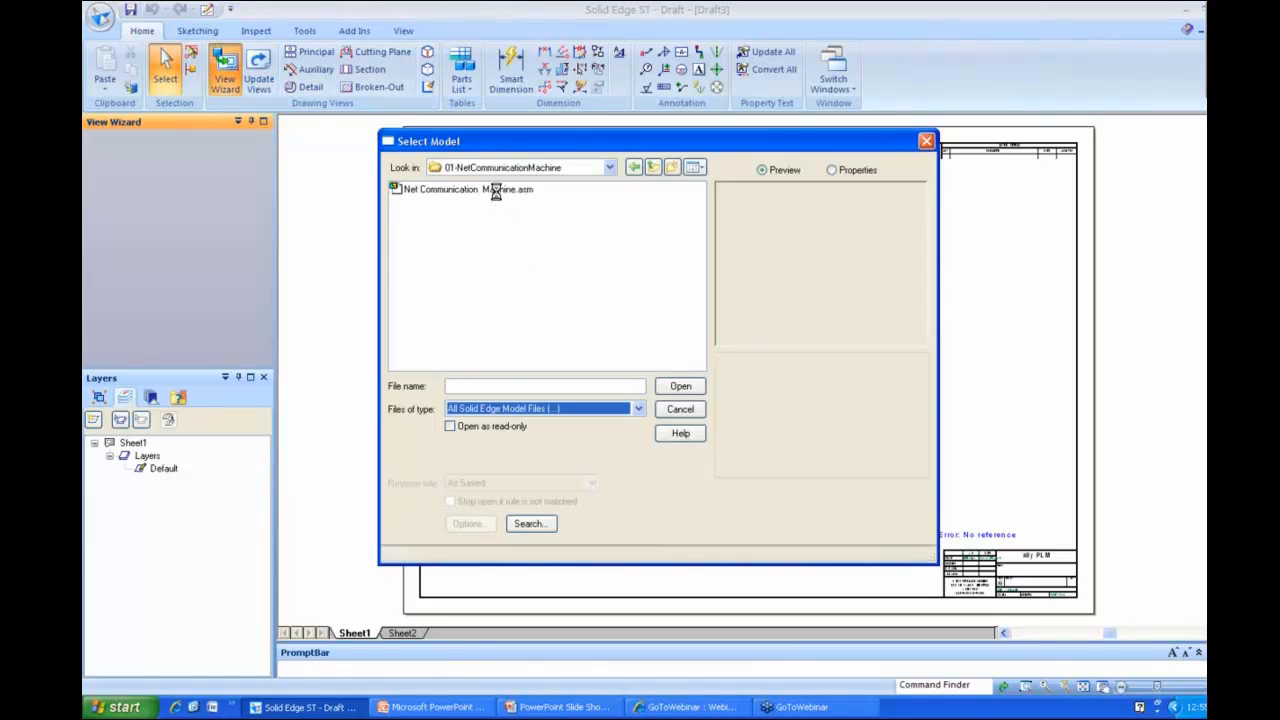
click(680, 387)
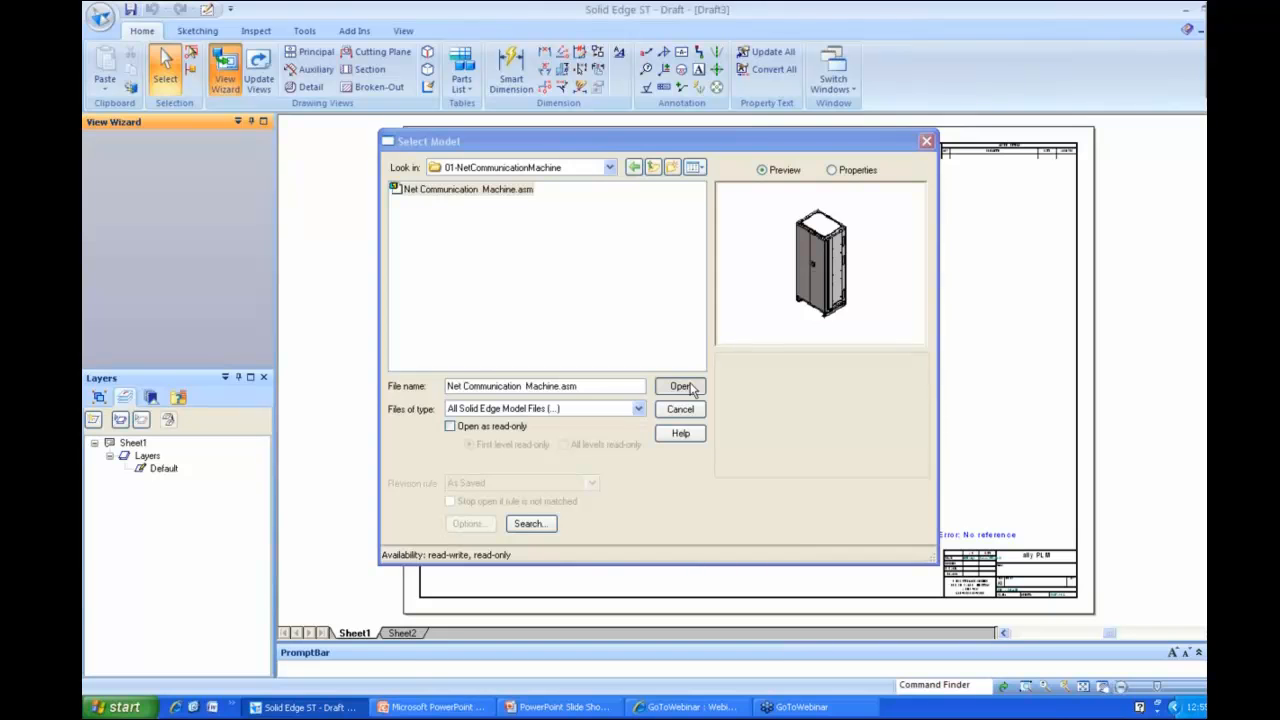
- Use the simplified assembly for the top assembly only, choose the iso orientation and place the view on the sheet's left half
click(617, 283)
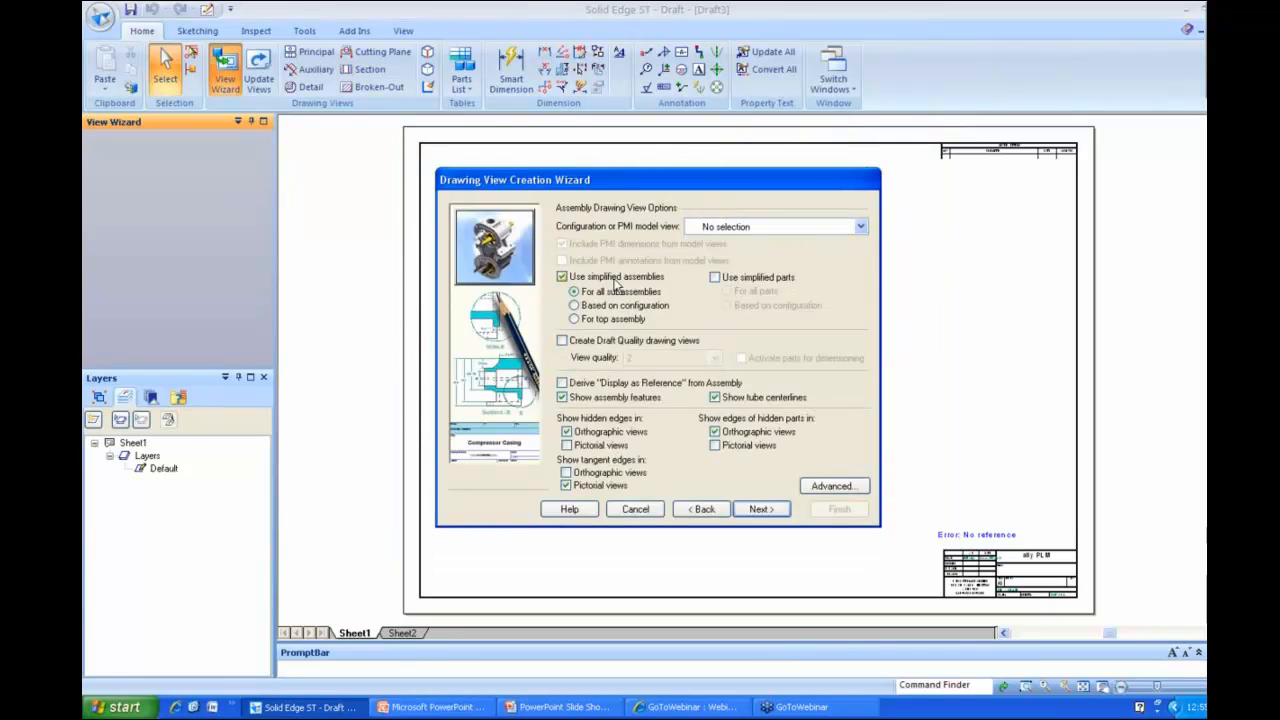
click(579, 319)
click(759, 509)
click(606, 257)
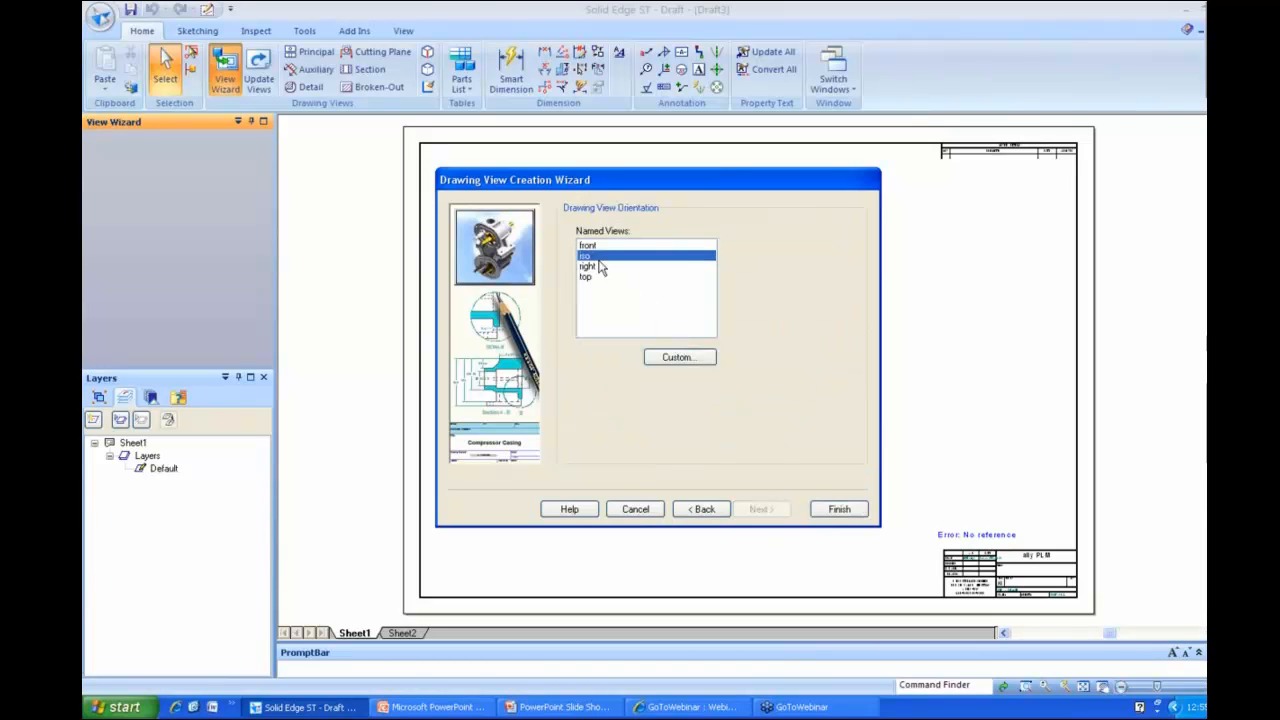
click(839, 509)
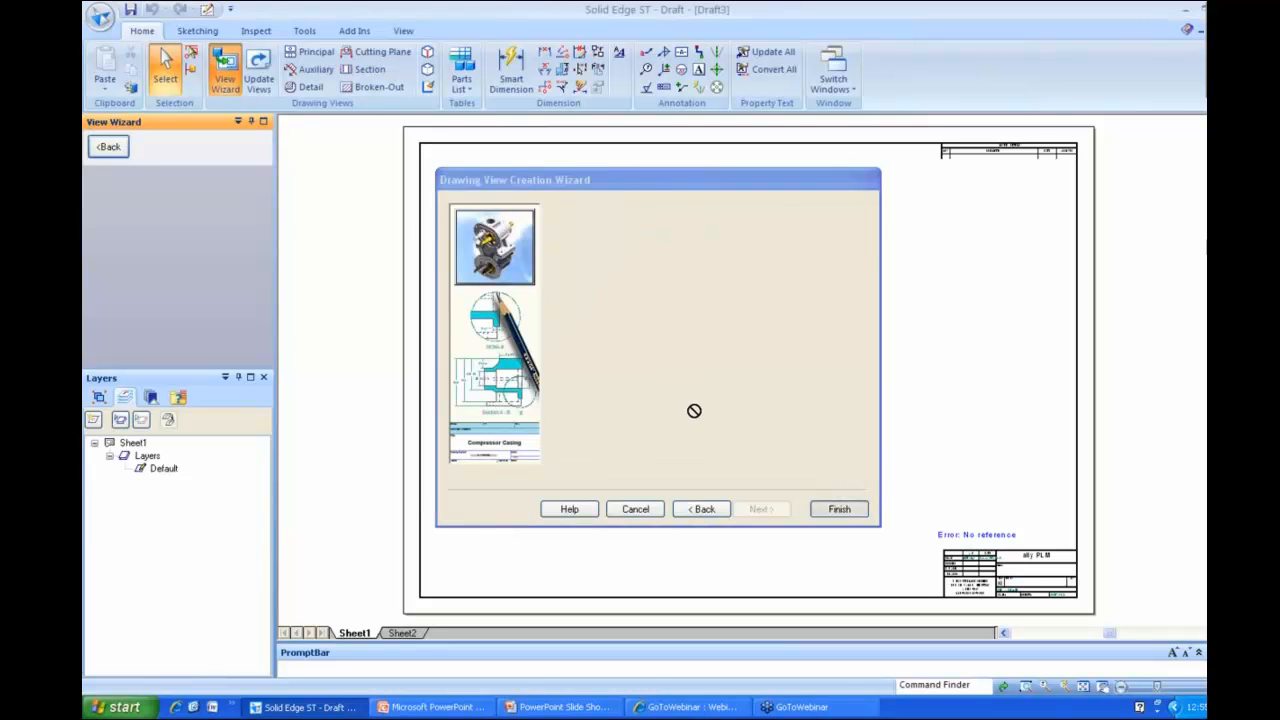
click(603, 351)
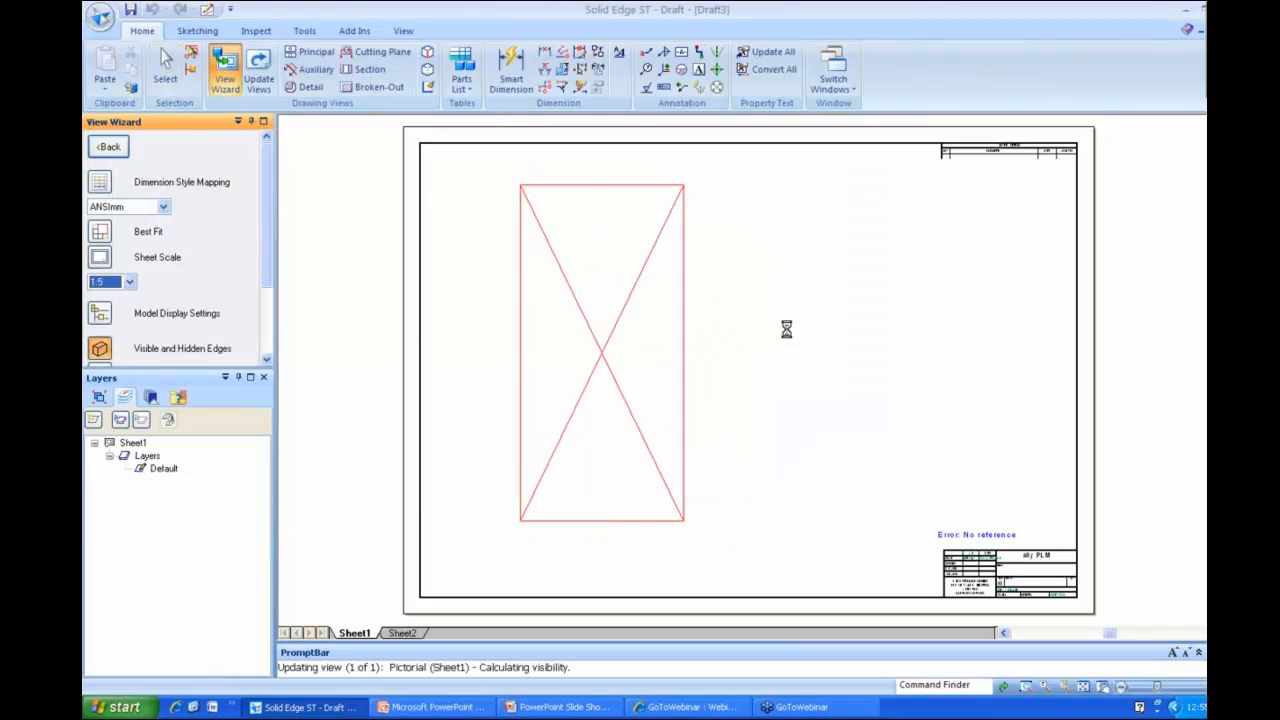
- Add Smart Dimensions to the cabinet's upper left edge and its left vertical edge in the pictorial view
scroll(787, 331, up, 3)
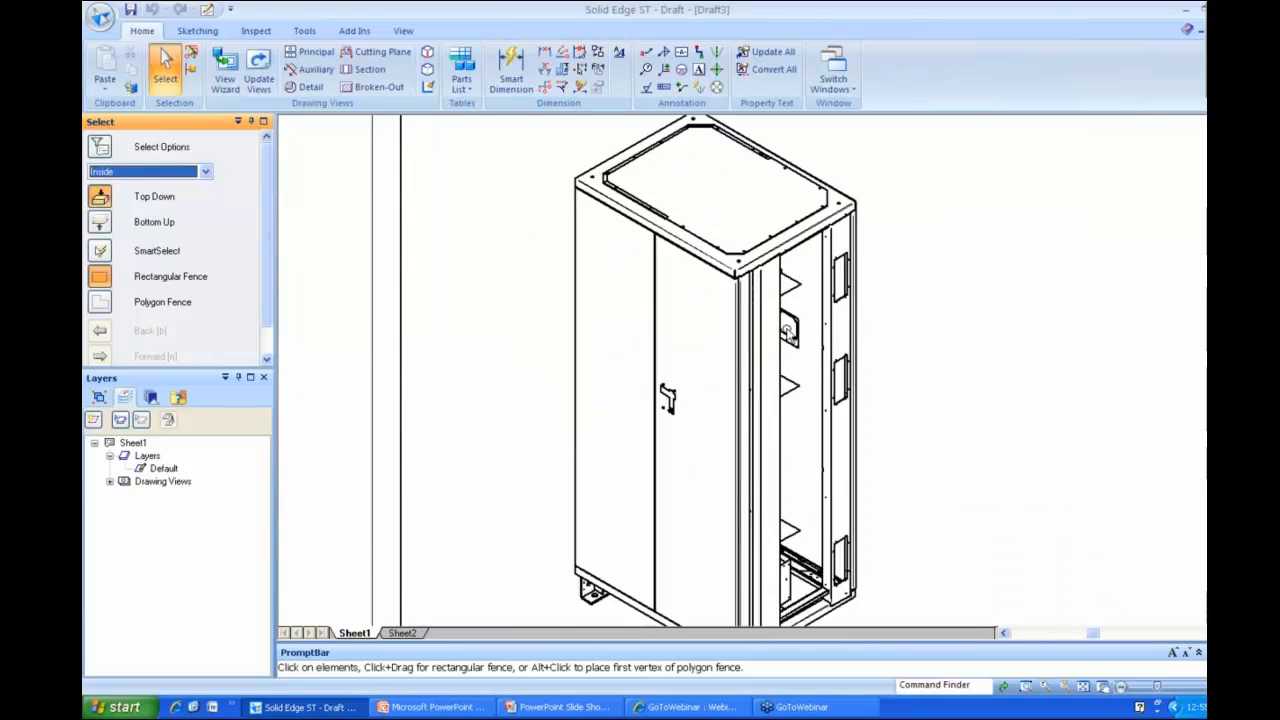
click(511, 80)
click(511, 88)
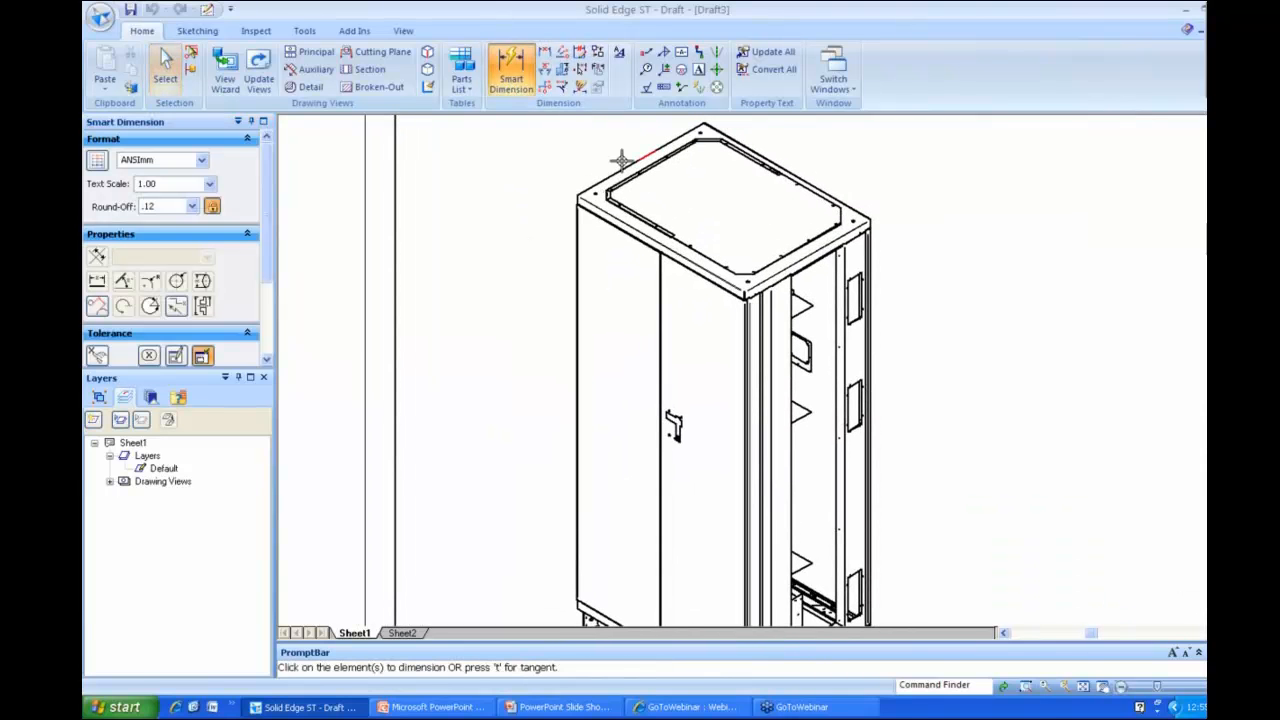
click(622, 163)
click(600, 154)
scroll(620, 250, down, 2)
click(637, 330)
click(603, 334)
- Inspect the two dimensions placed on the cabinet's pictorial view
scroll(617, 316, up, 6)
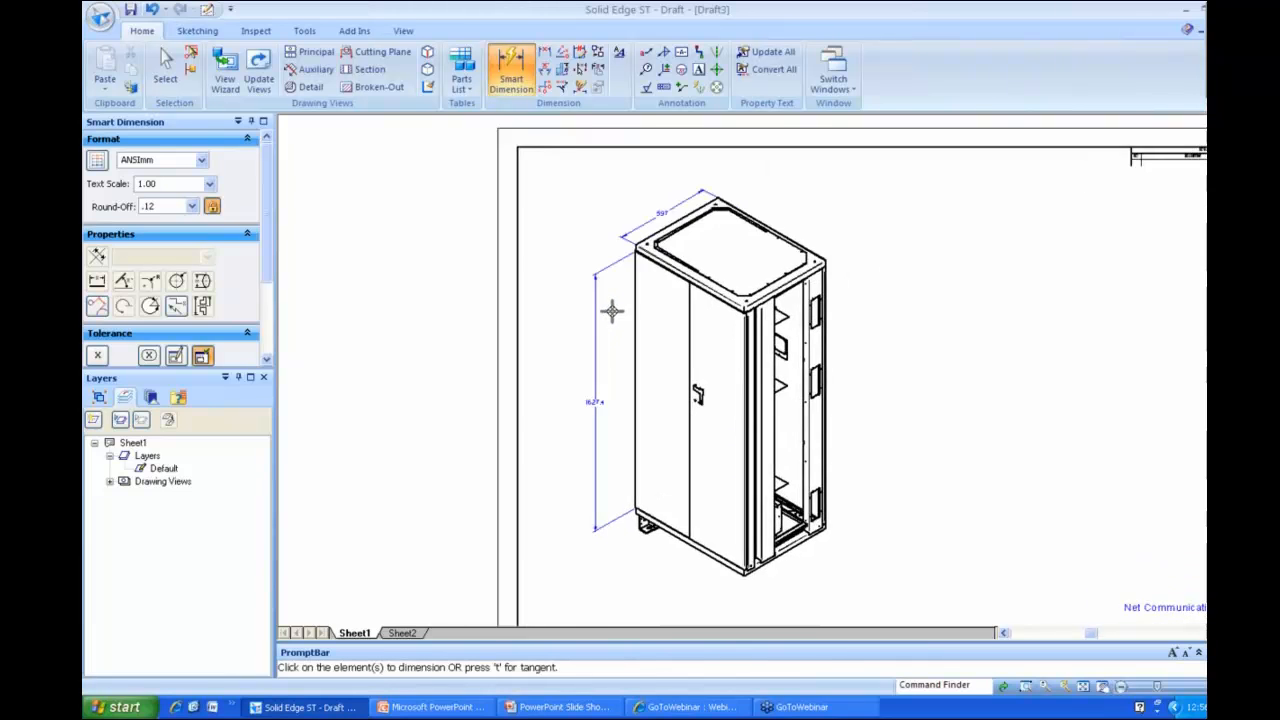
scroll(595, 374, up, 1)
scroll(599, 374, down, 3)
ctrl+scroll(601, 374, up, 3)
scroll(602, 374, down, 4)
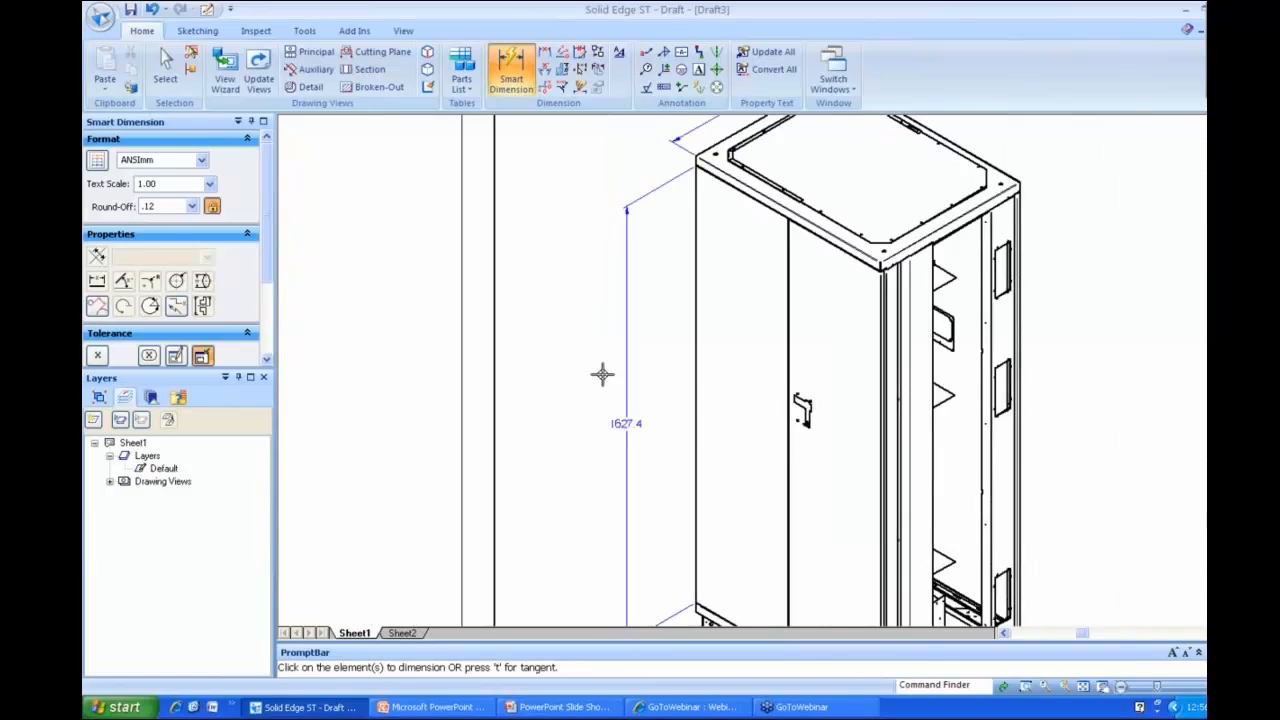
scroll(604, 374, down, 4)
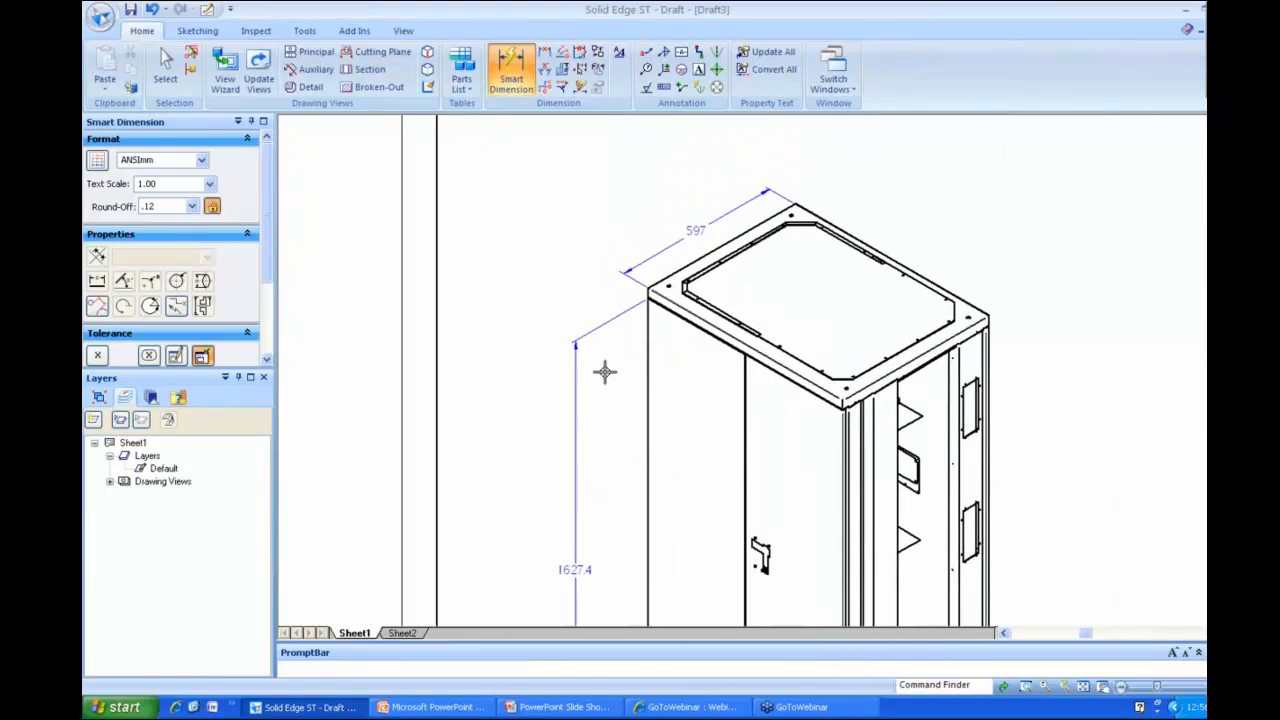
scroll(604, 372, down, 4)
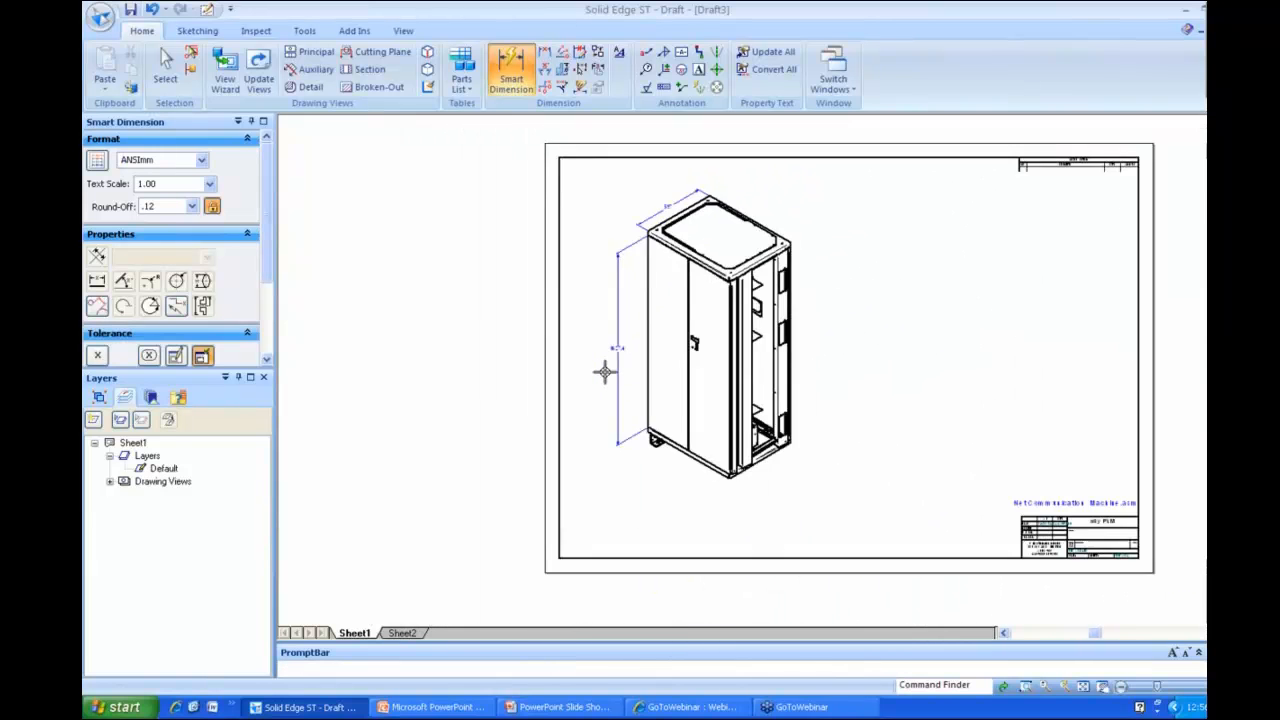
- Close the draft and switch to the PowerPoint slide about opening drafts inactive
key(ctrl+F4)
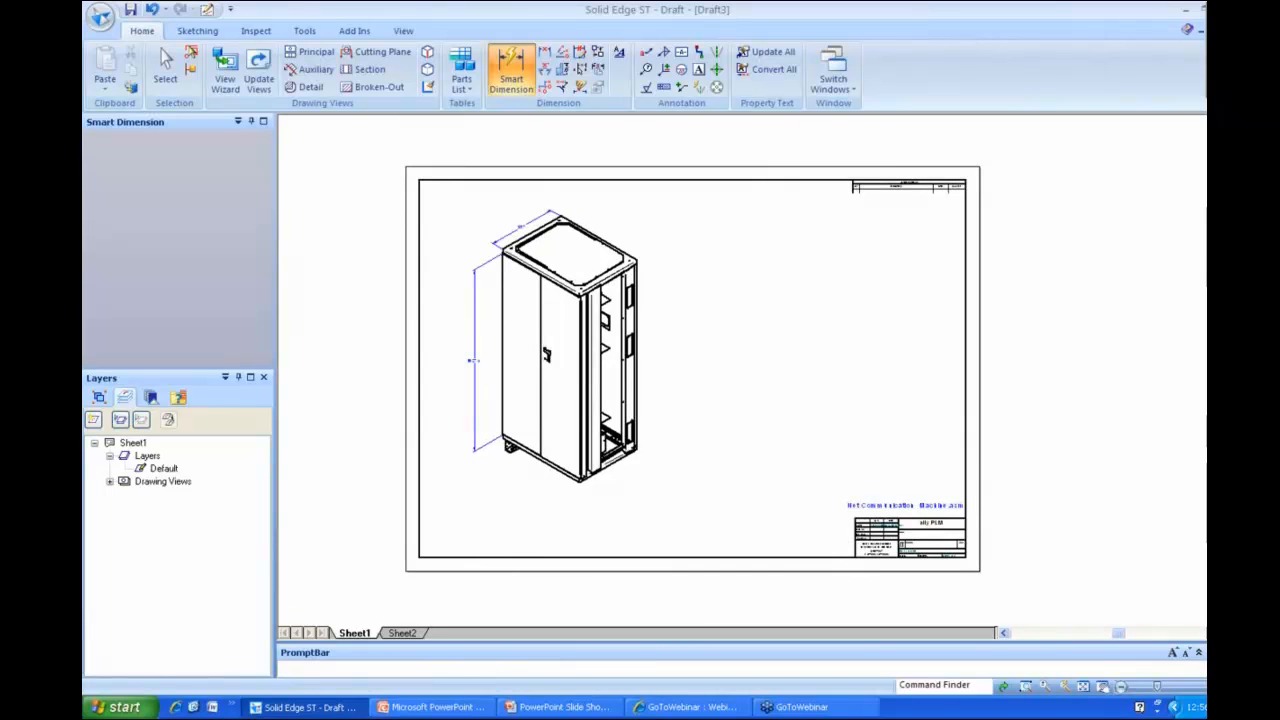
key(alt+Tab)
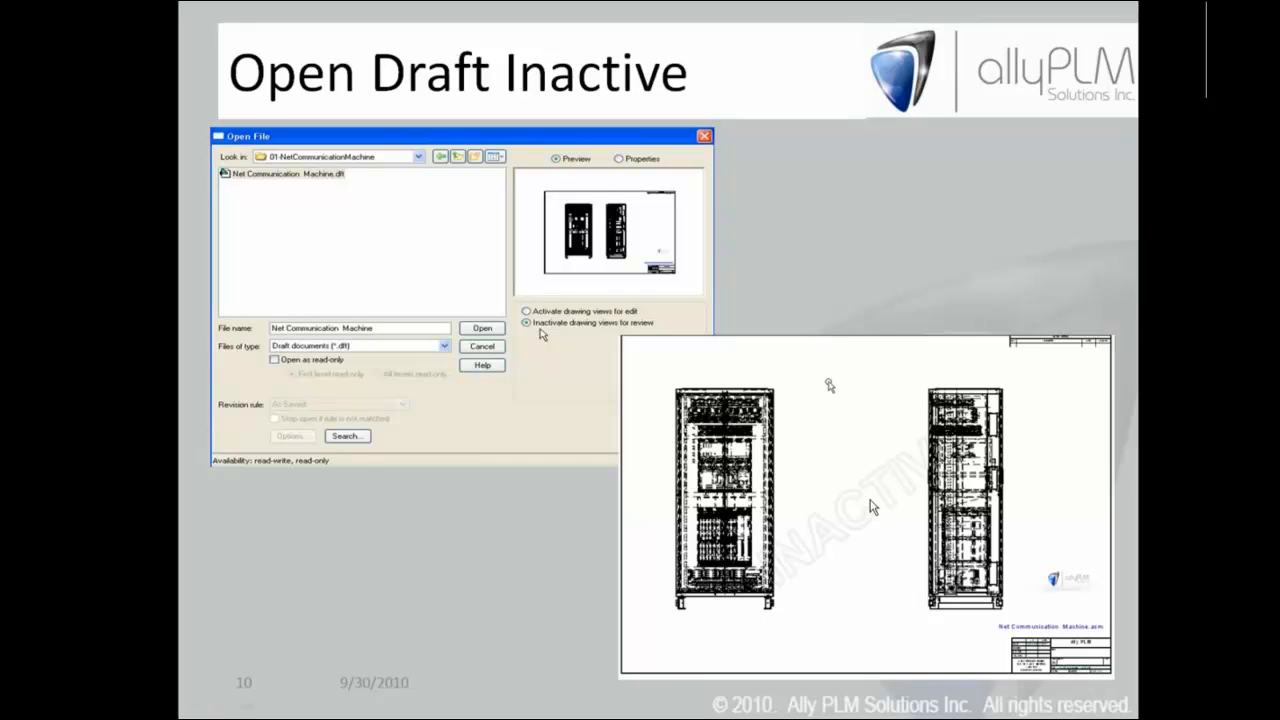
- Switch back to Solid Edge and open Net Communication Machine.dft with its drawing views inactivated for review
key(alt+Tab)
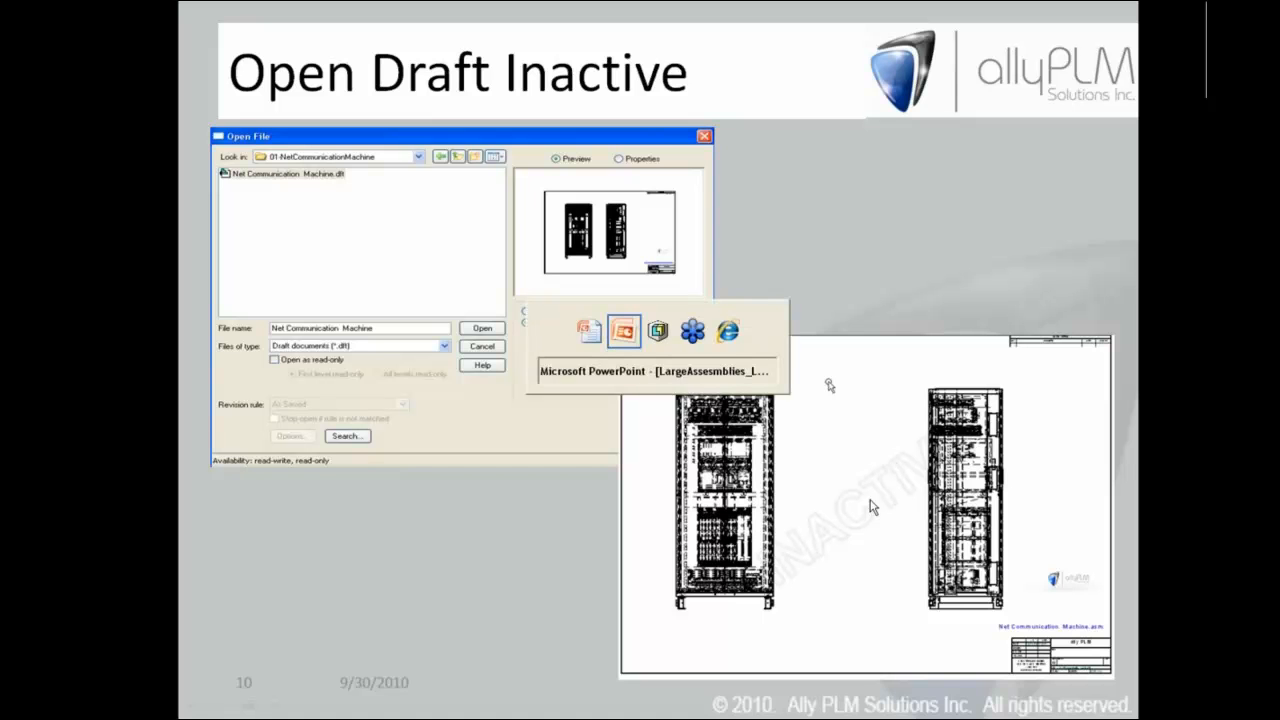
key(alt+Tab)
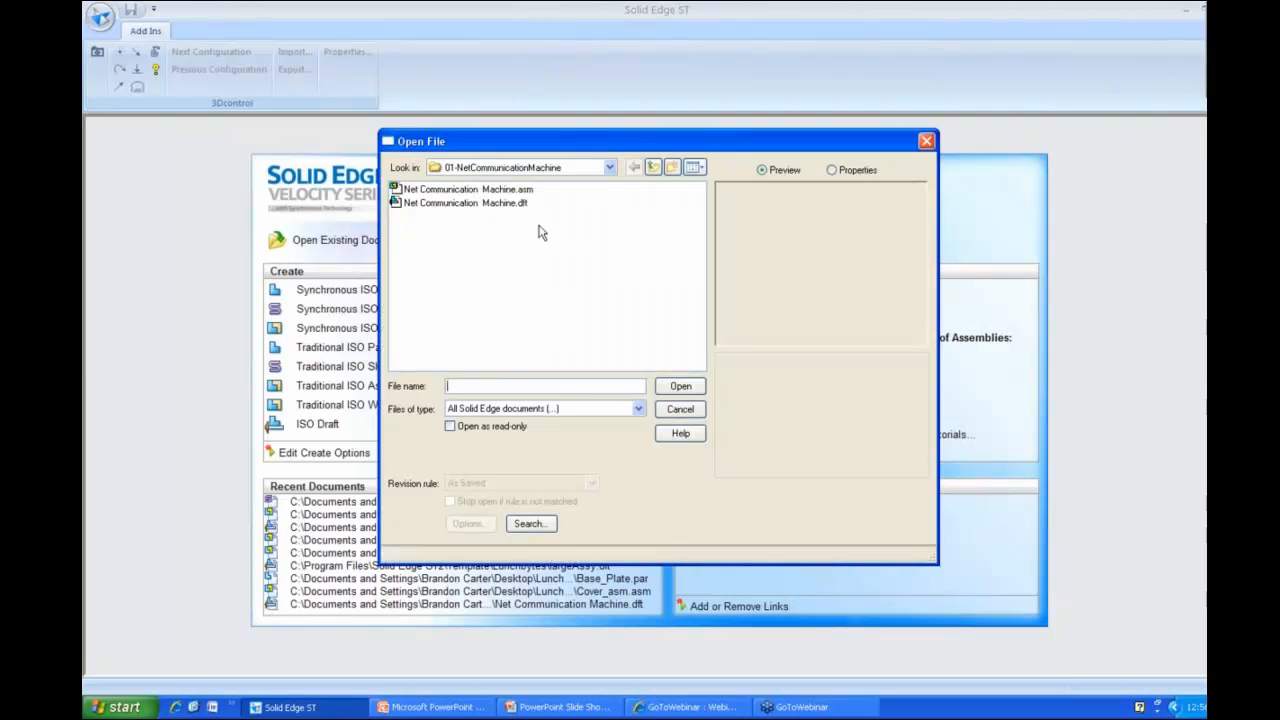
click(465, 202)
click(751, 386)
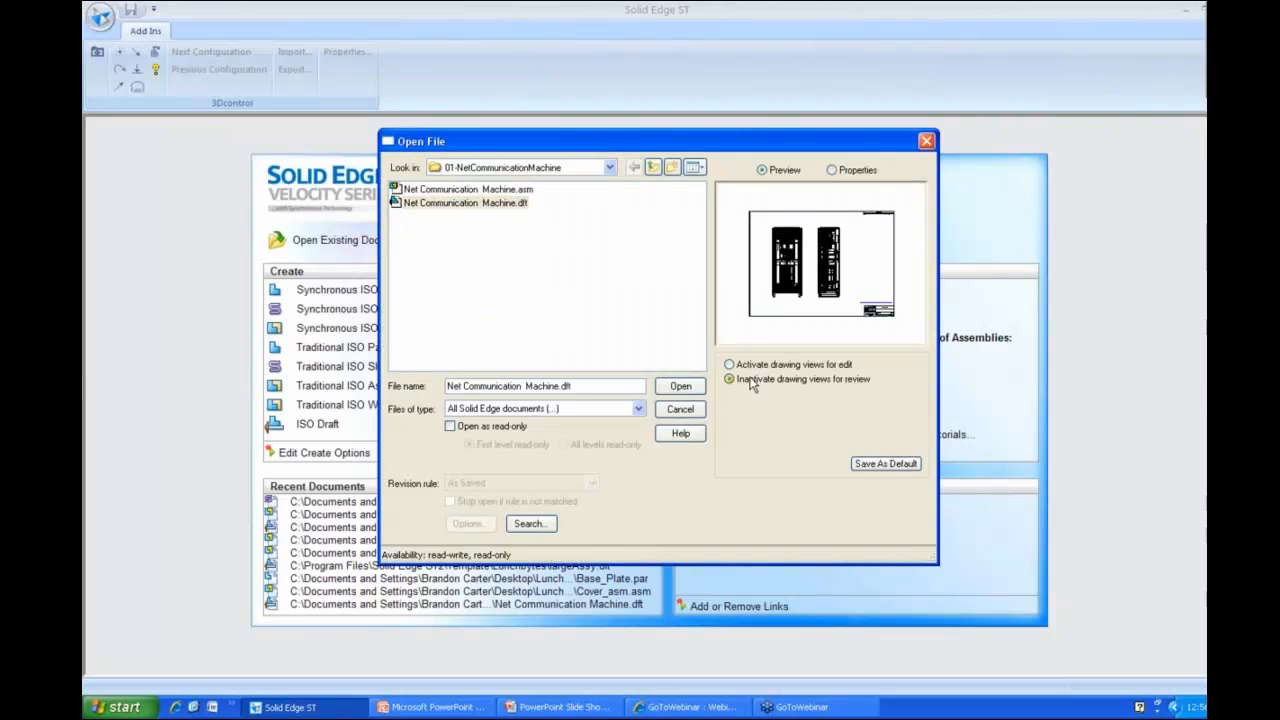
click(680, 387)
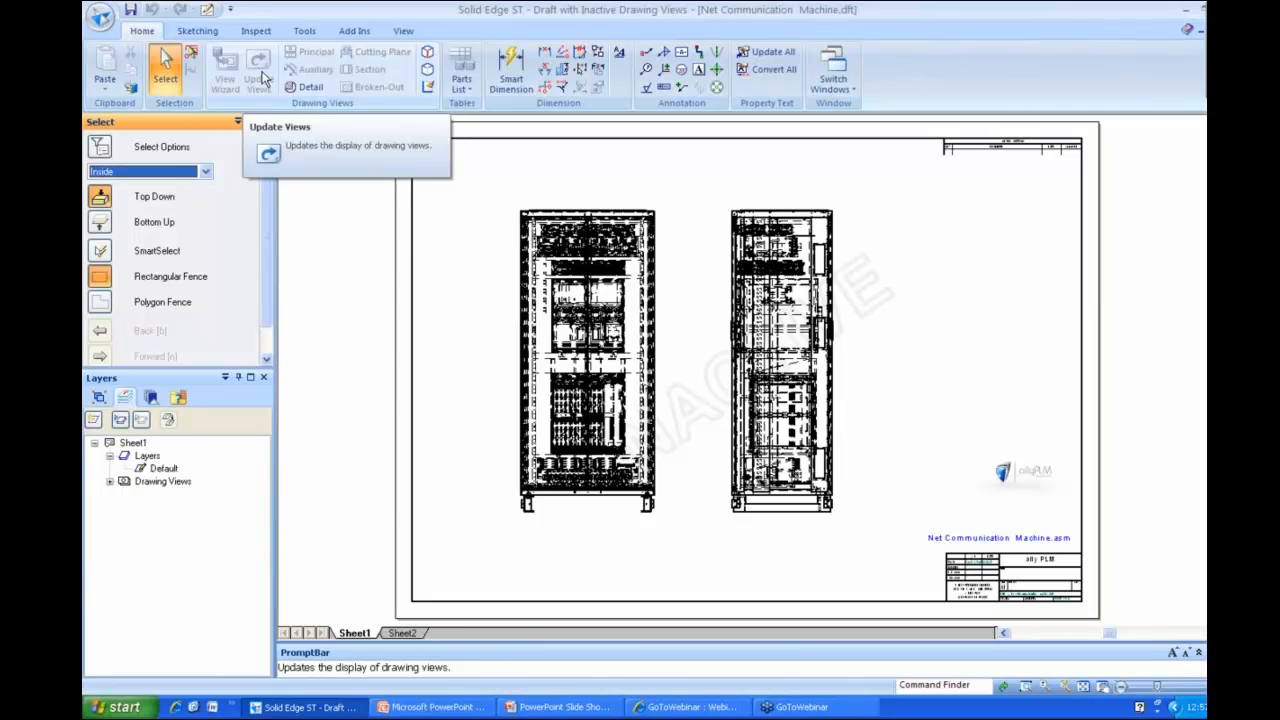
- Add stacked Distance Between dimensions for the cabinet body's height and the foot height along the front view's left side
click(541, 55)
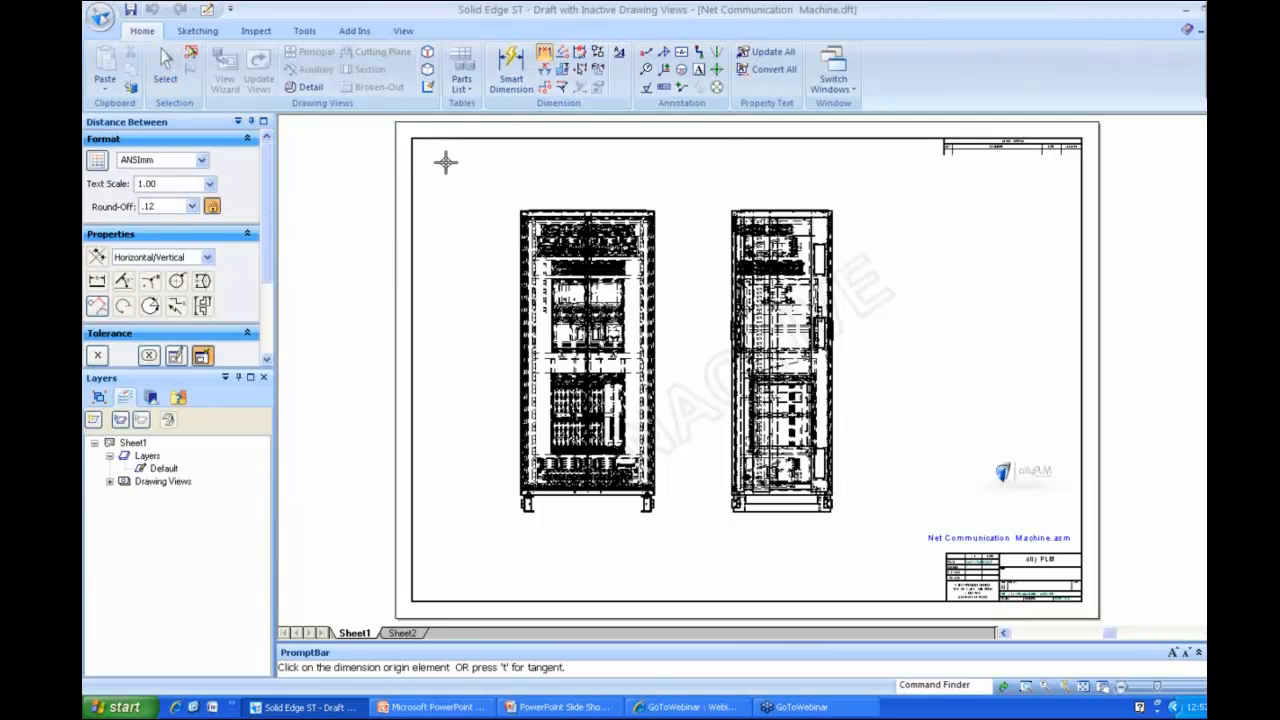
click(519, 207)
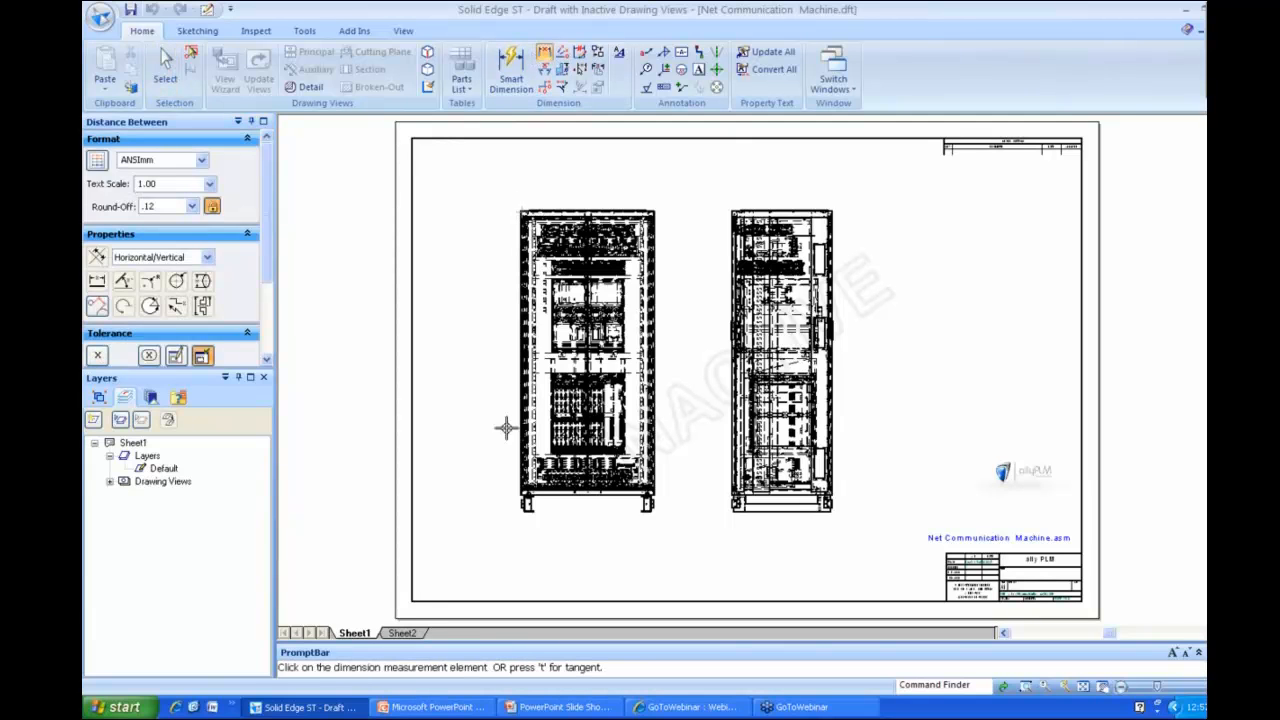
click(520, 505)
click(493, 453)
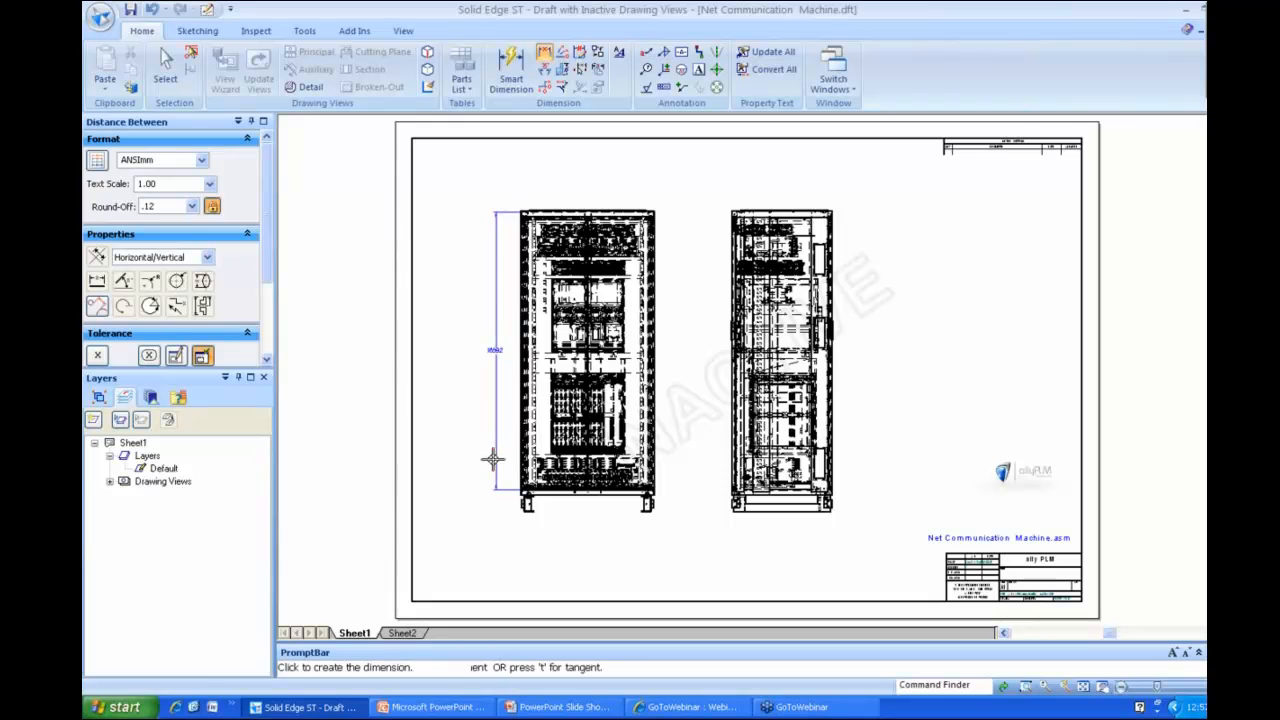
click(519, 511)
click(506, 511)
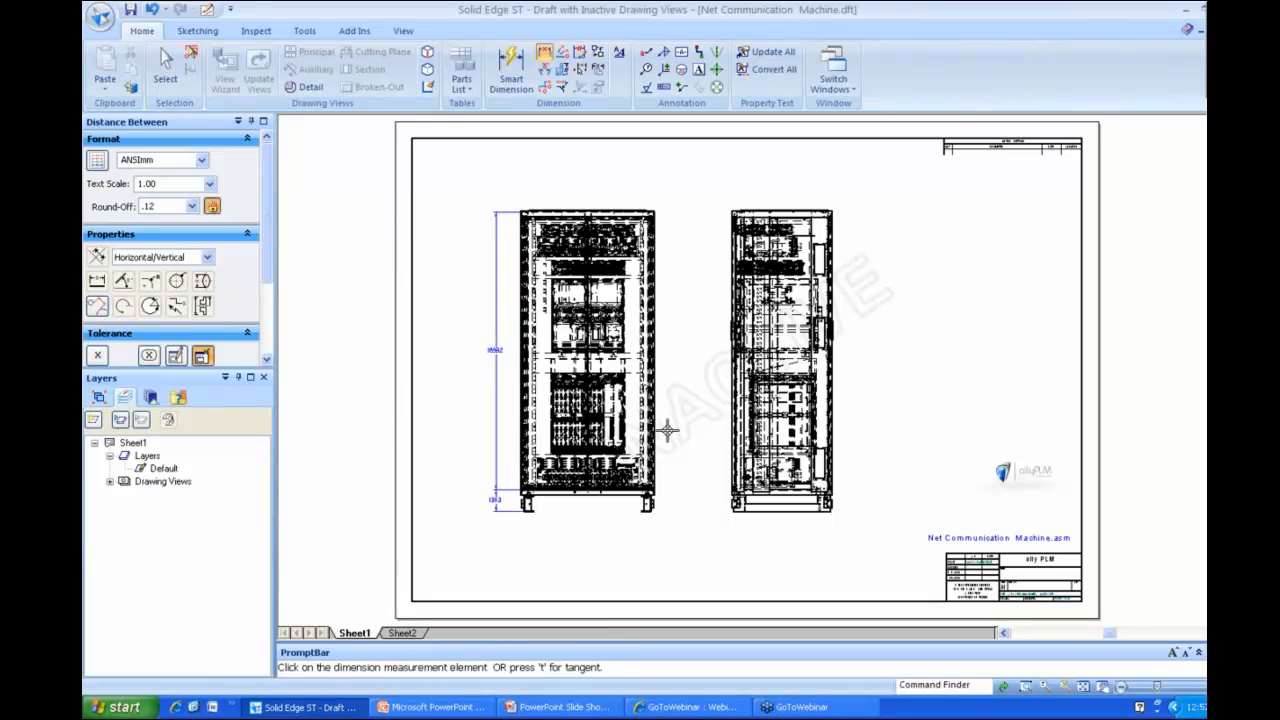
- Add a Distance Between dimension for the cabinet's overall width below the side view, and end the dimensioning command
right_click(706, 453)
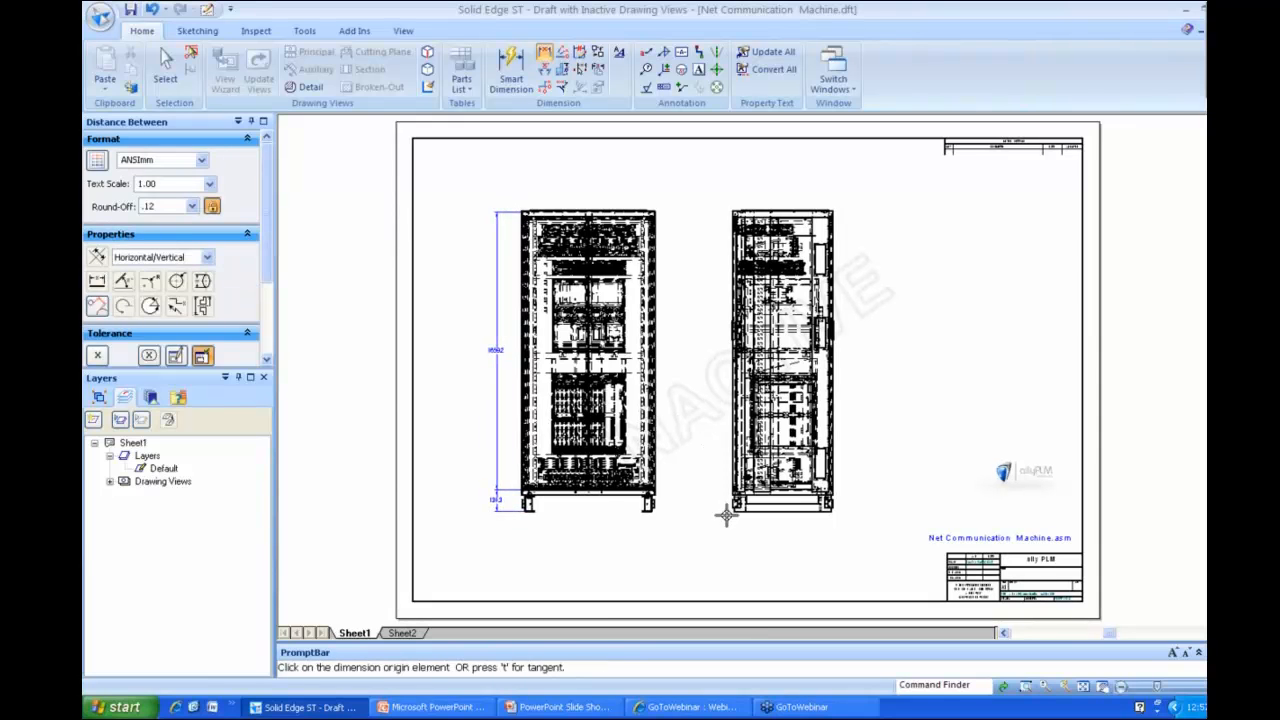
click(730, 514)
click(830, 512)
click(815, 528)
click(167, 60)
click(167, 58)
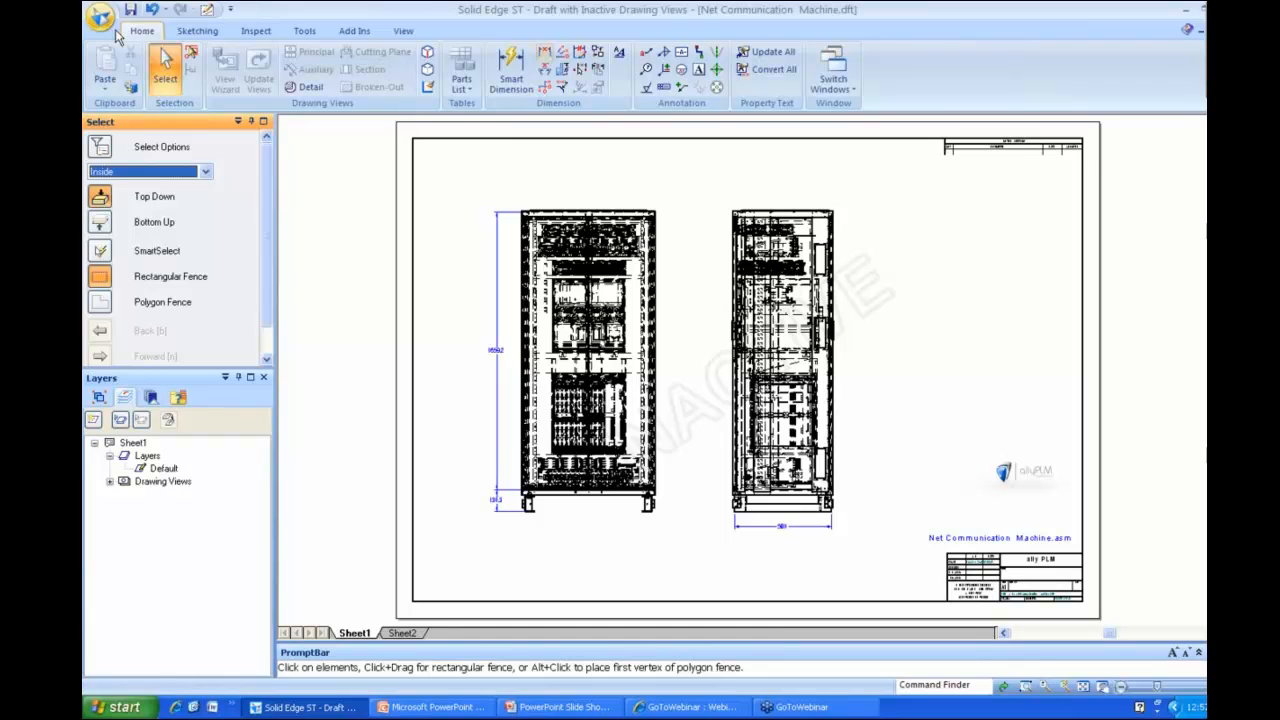
click(100, 17)
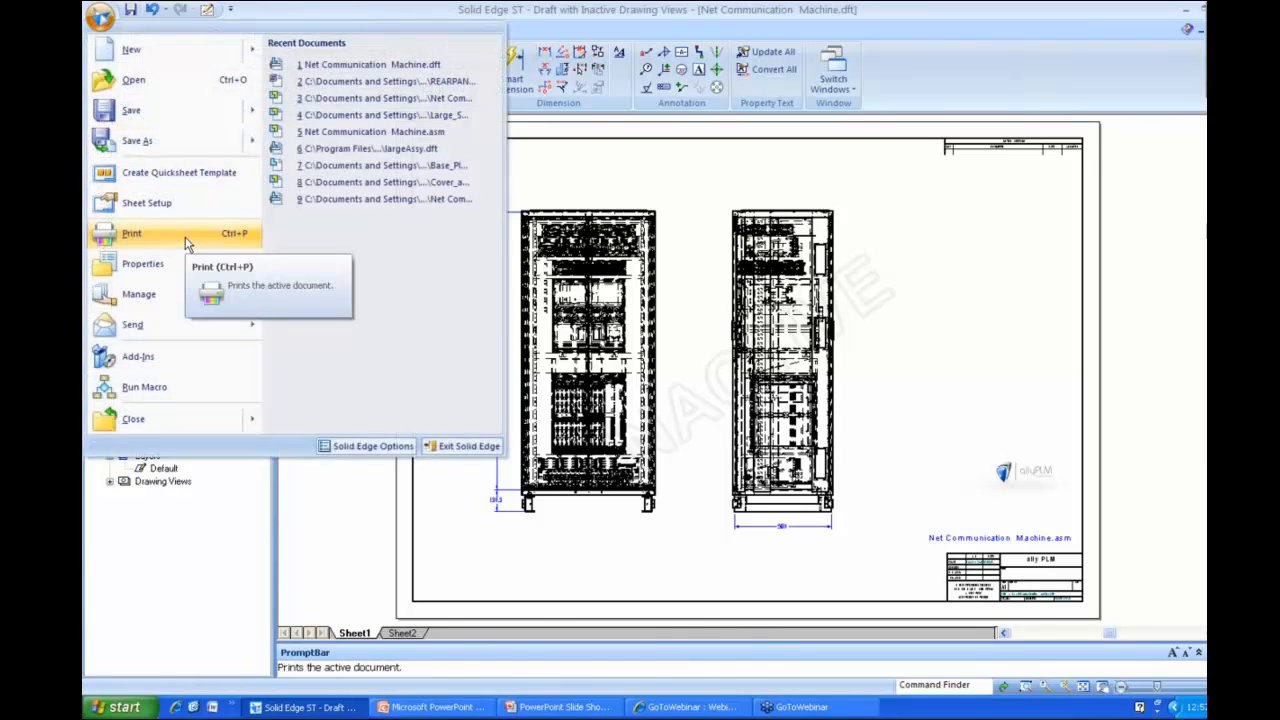
click(688, 183)
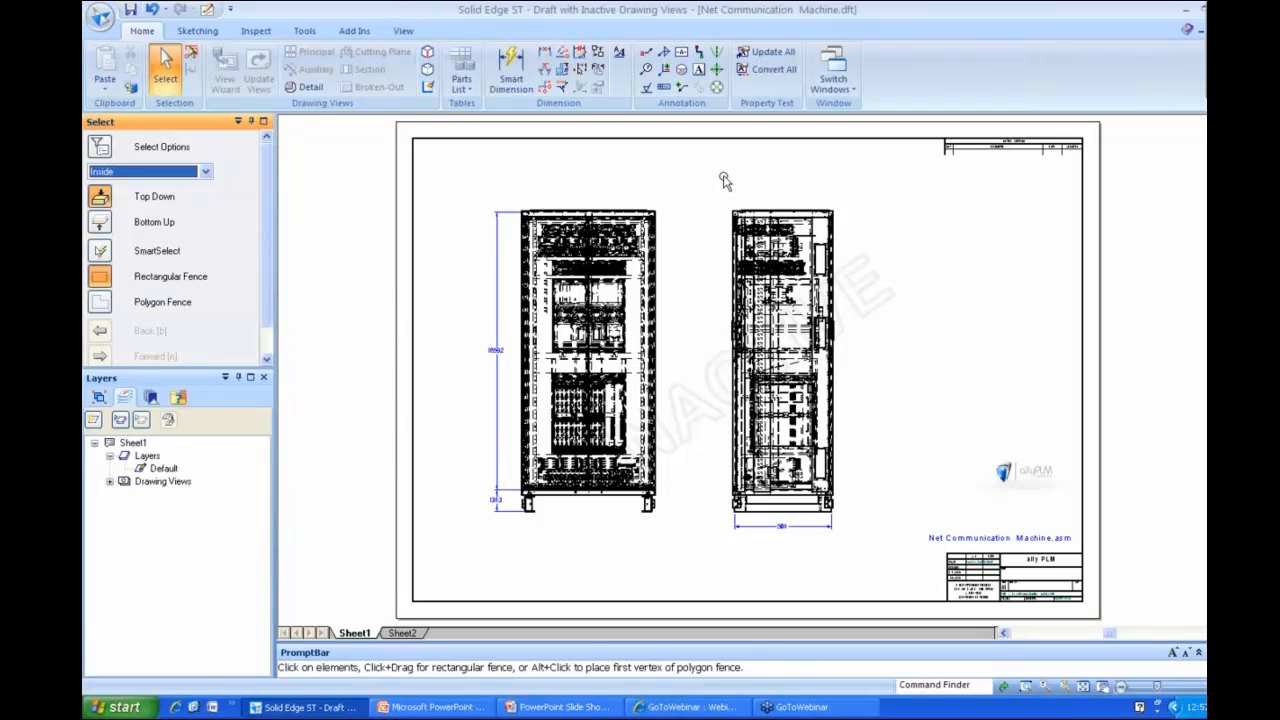
- On Sheet2, try to add a Smart Dimension to the cabinet's upper left edge in the inactive pictorial view
click(408, 633)
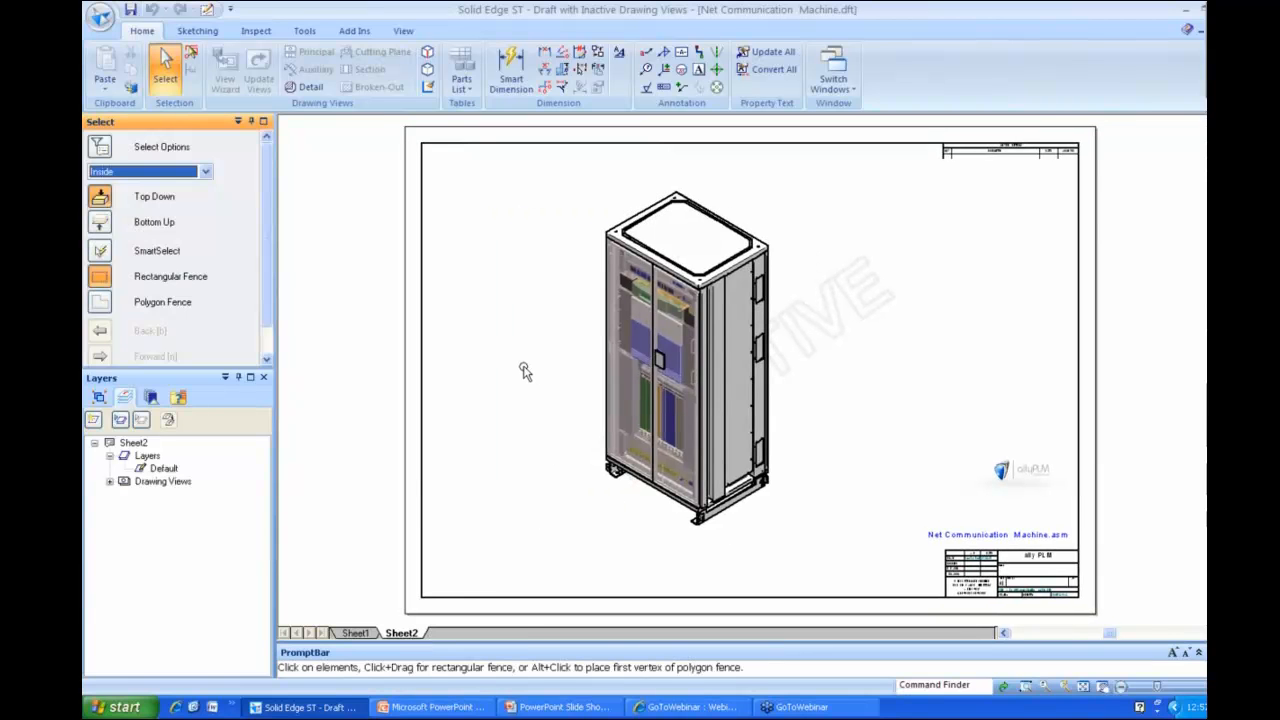
click(509, 72)
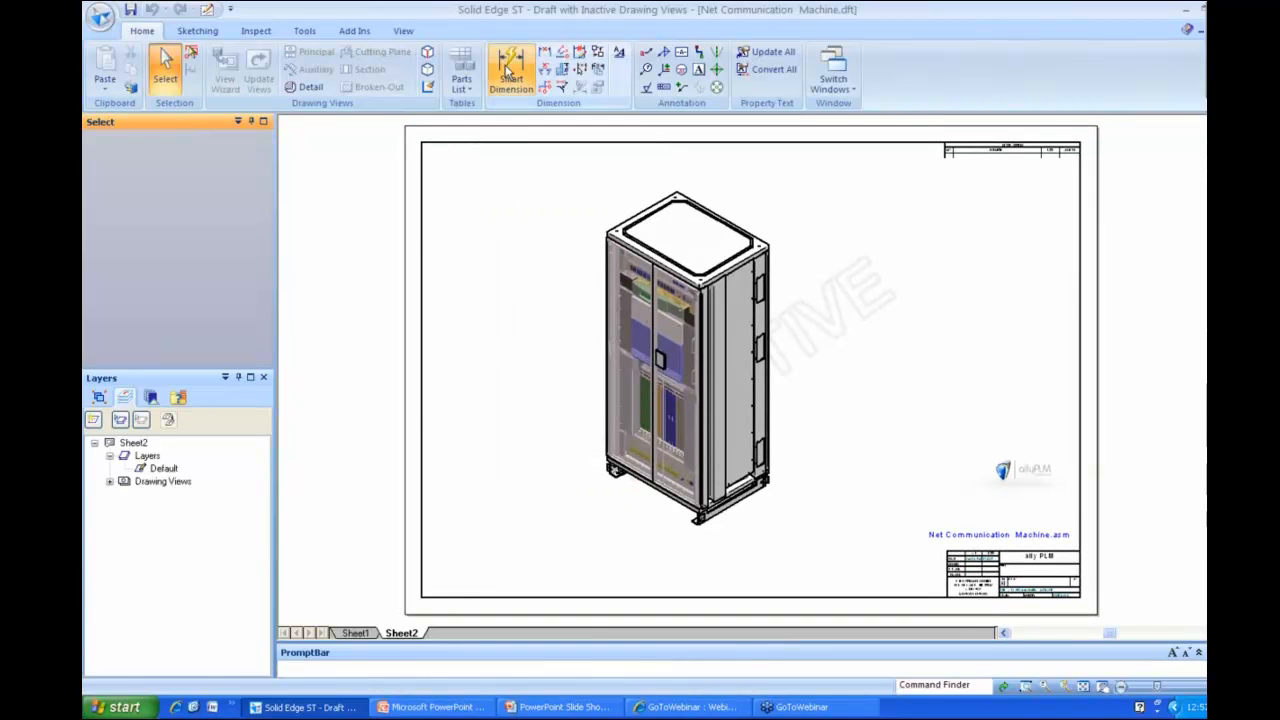
click(636, 212)
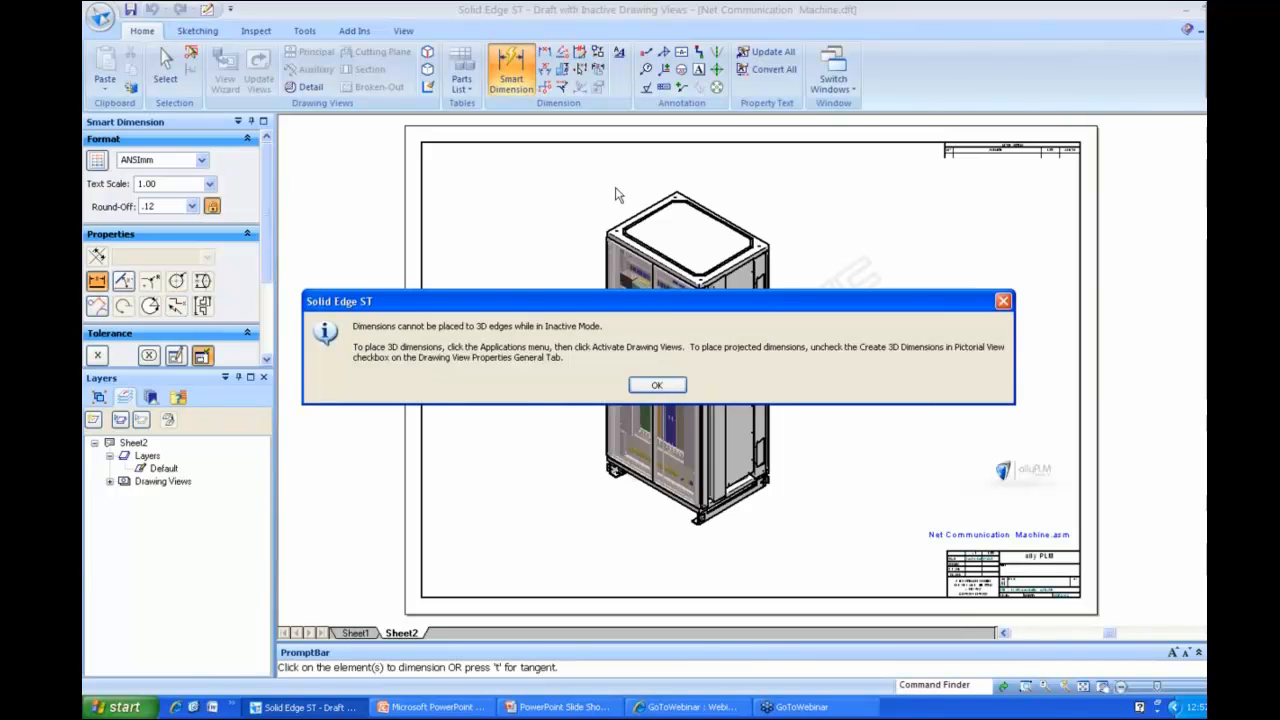
click(673, 382)
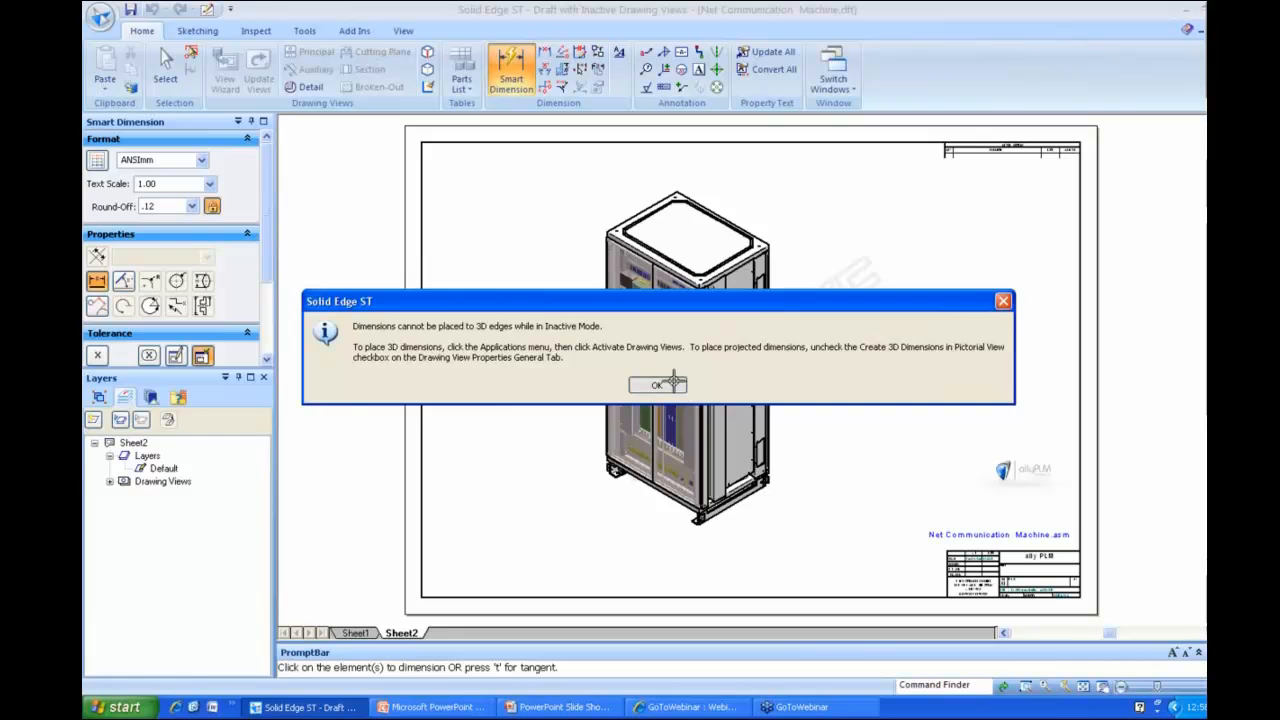
click(308, 30)
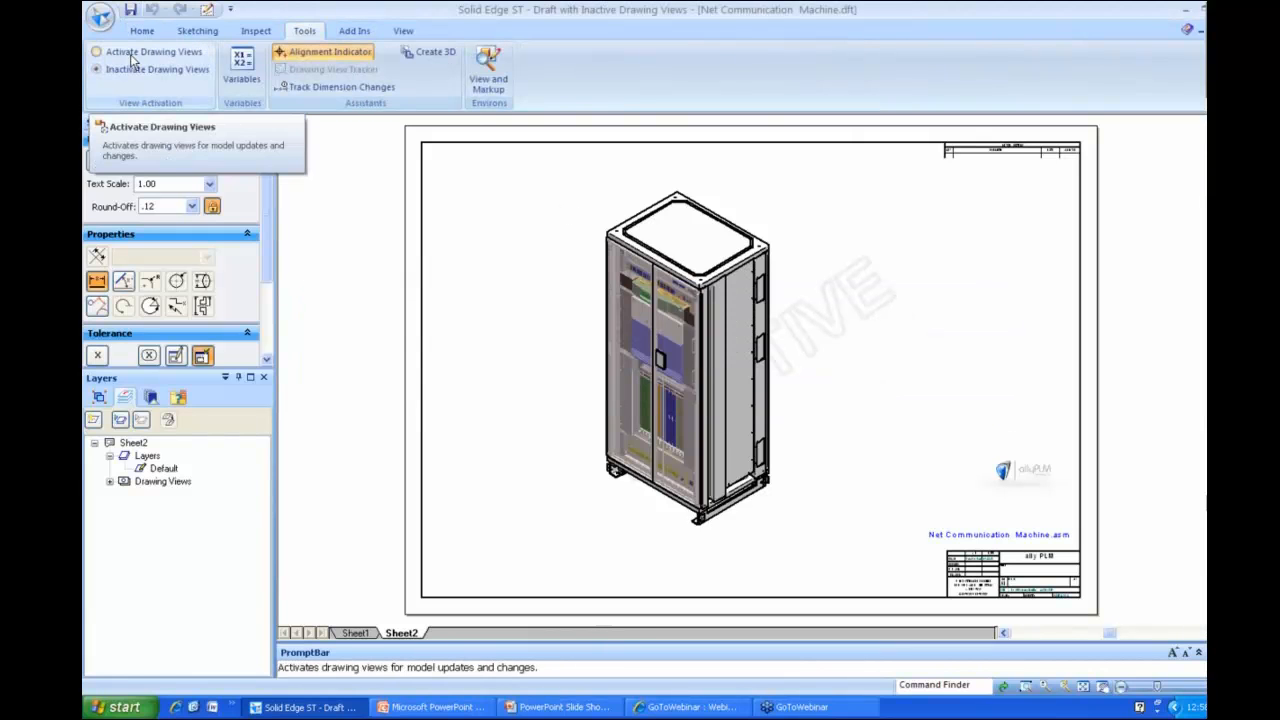
- Close the draft, view the PowerPoint slide about Accelerated Sketch Display, and switch back to Solid Edge
click(1226, 31)
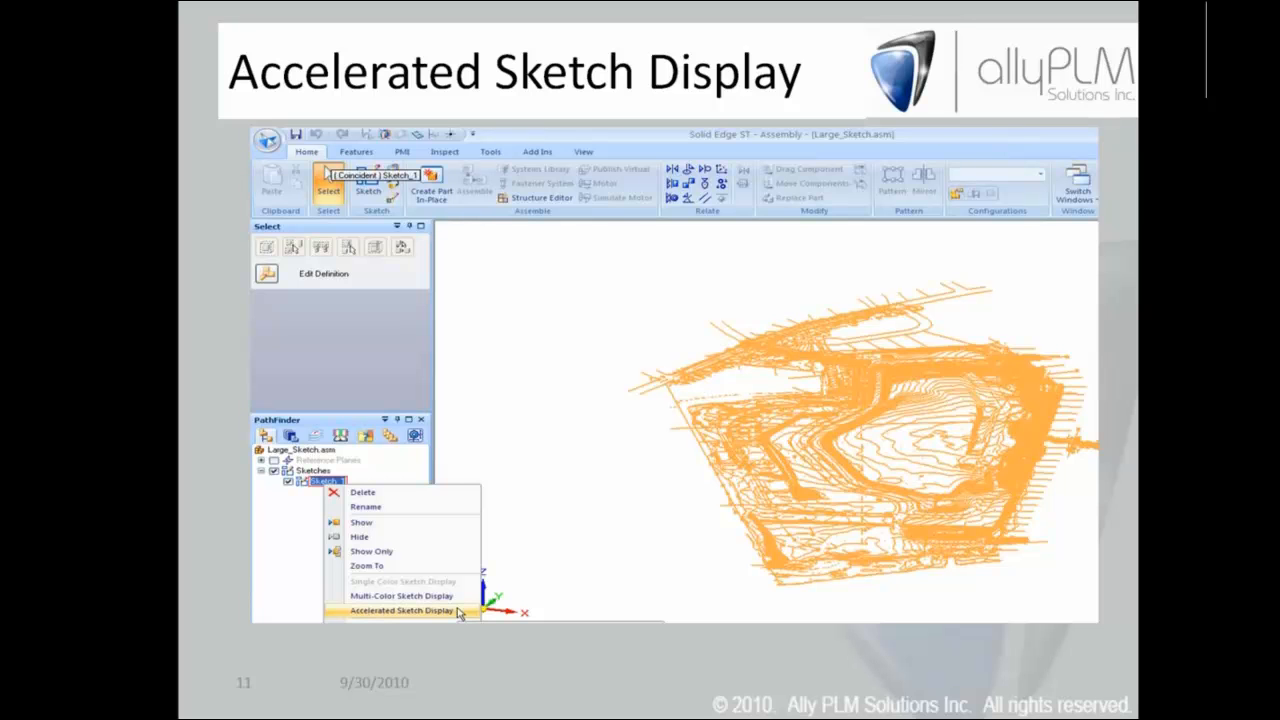
key(alt+Tab)
key(alt+Tab)
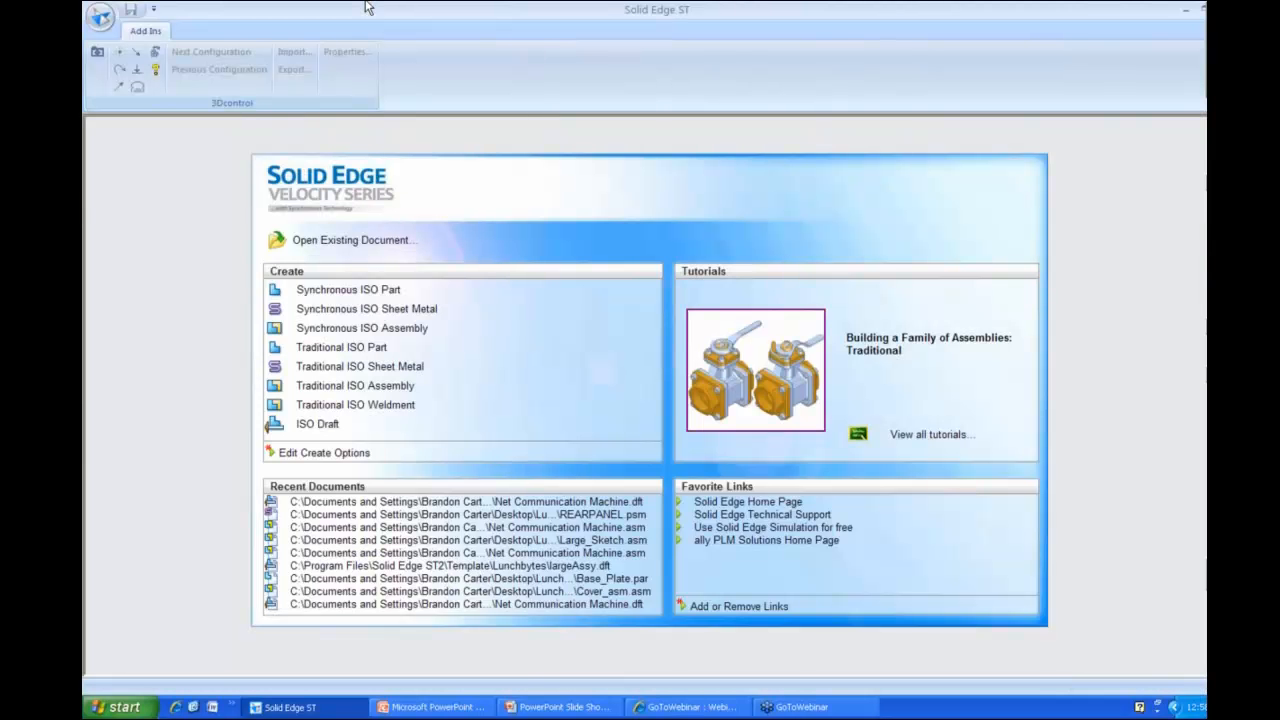
- Open the recent assembly Large_Sketch.asm and examine how its large sketch displays while the view moves
click(468, 540)
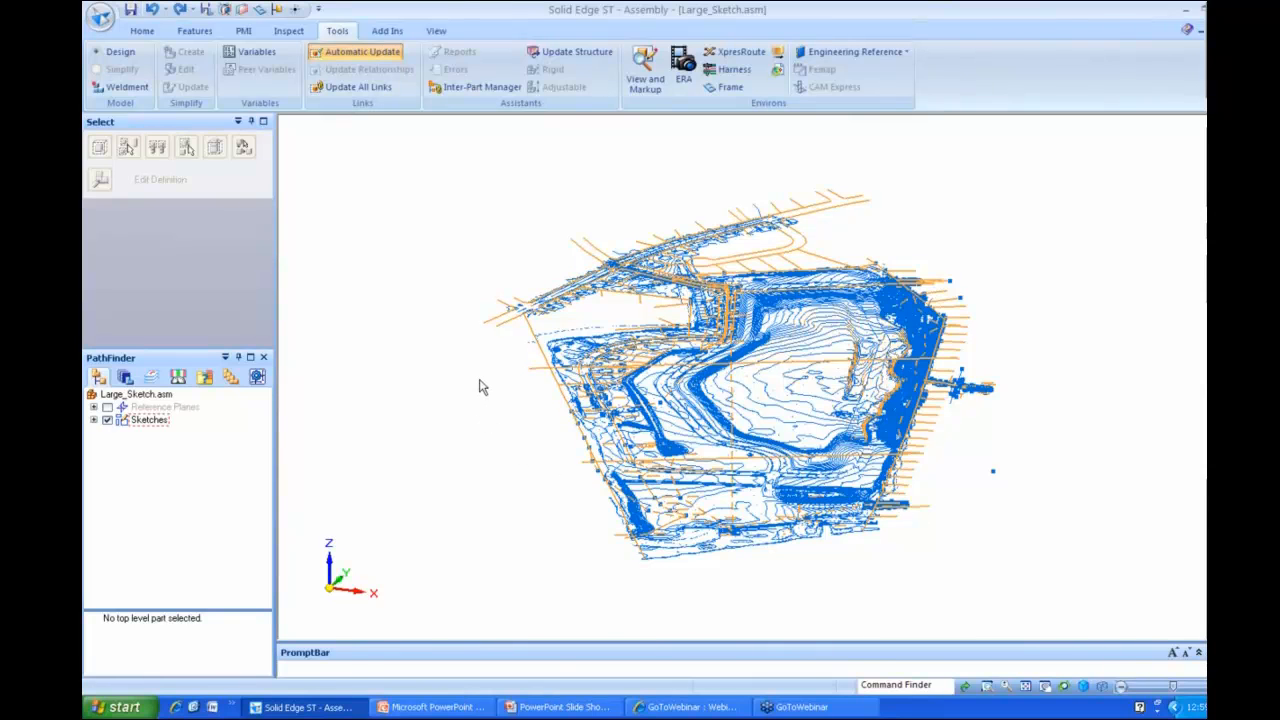
middle_drag(480, 378, 477, 348)
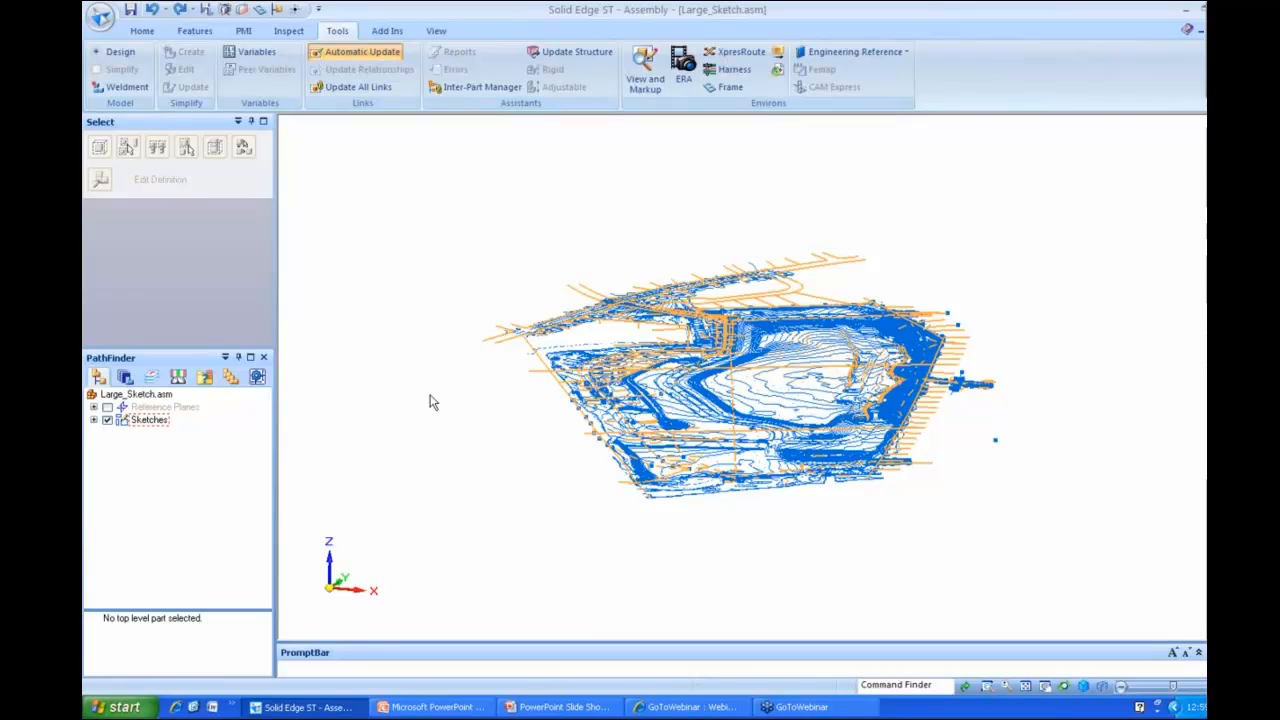
scroll(430, 402, down, 2)
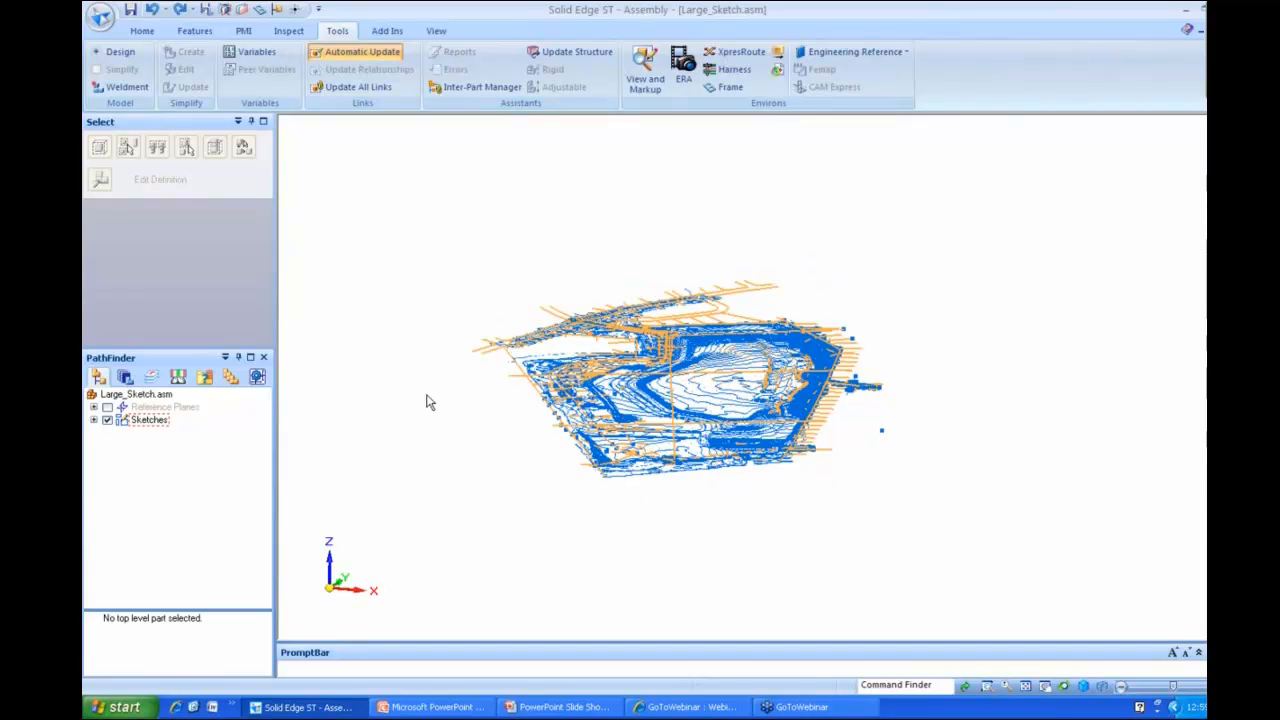
- Turn on Accelerated Sketch Display for Sketch_1 and examine how the sketch displays while rotating
click(94, 421)
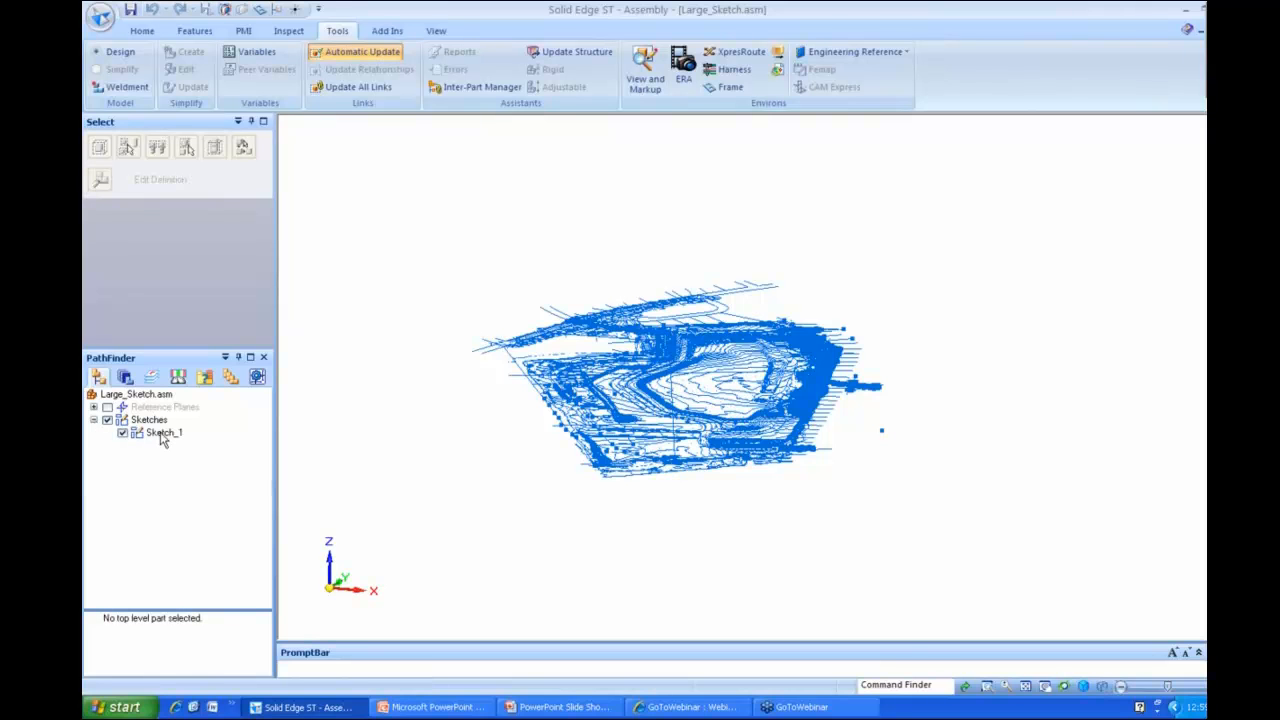
click(163, 436)
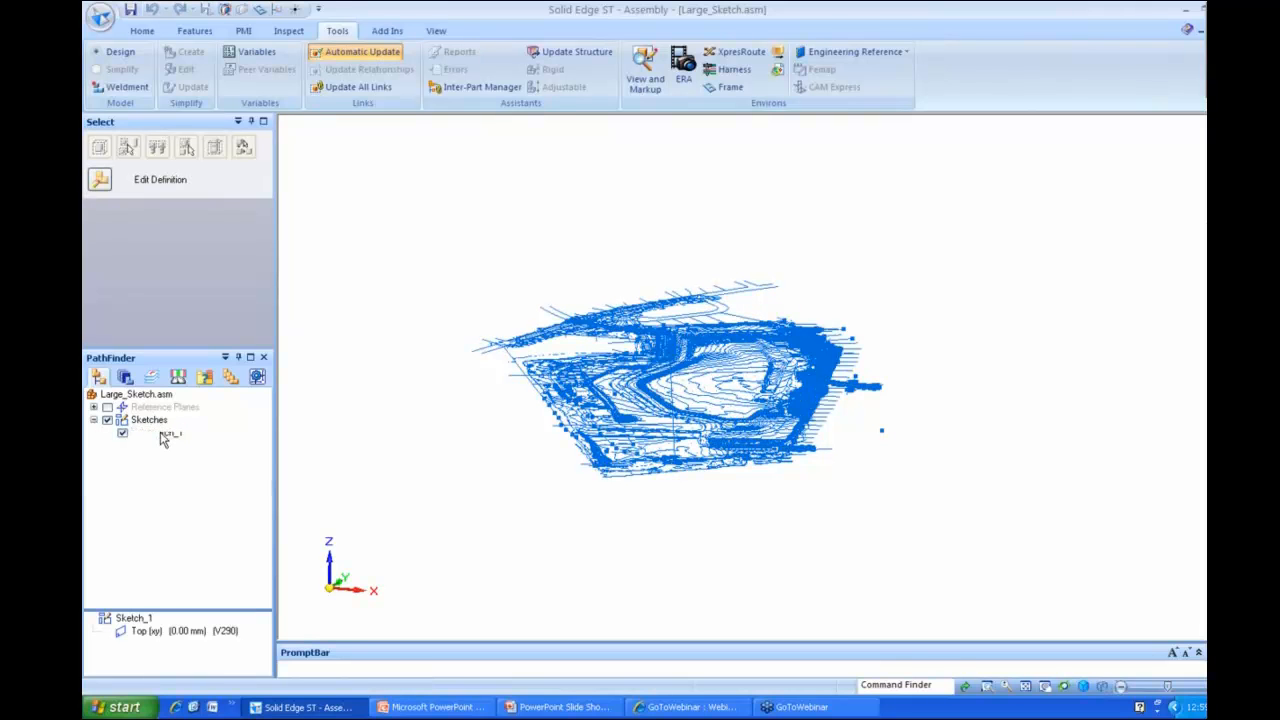
right_click(163, 436)
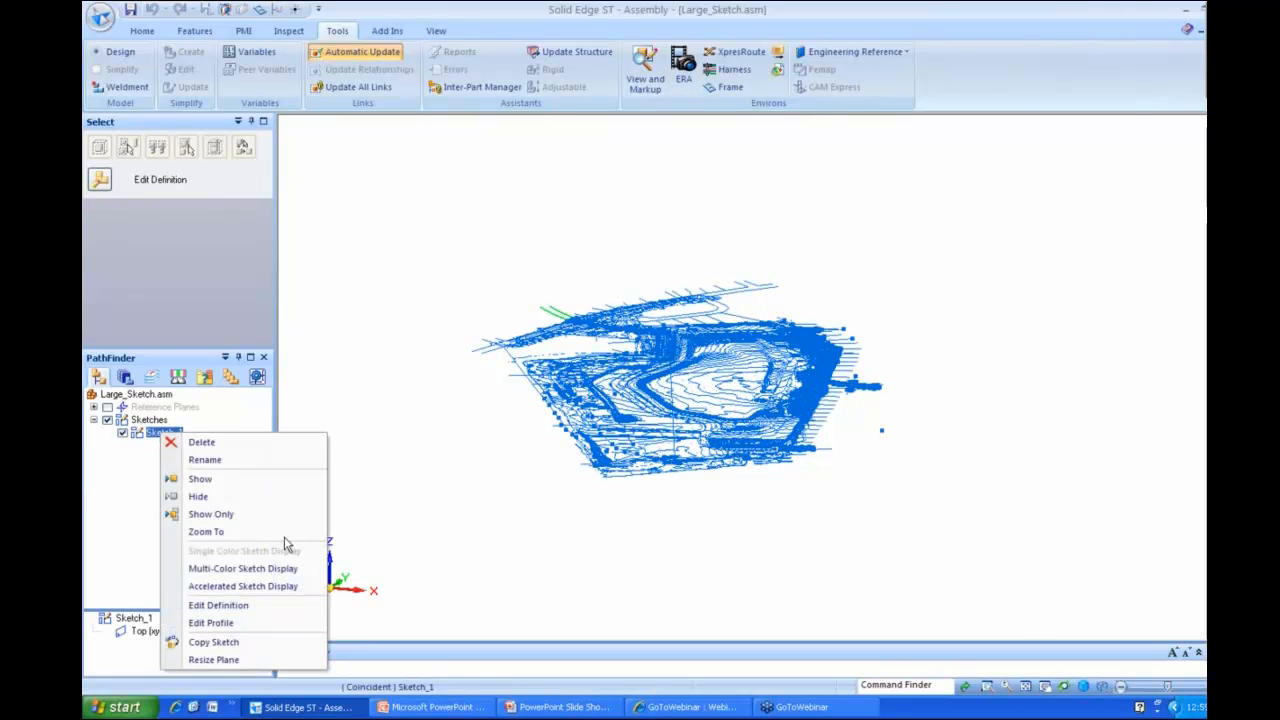
click(302, 592)
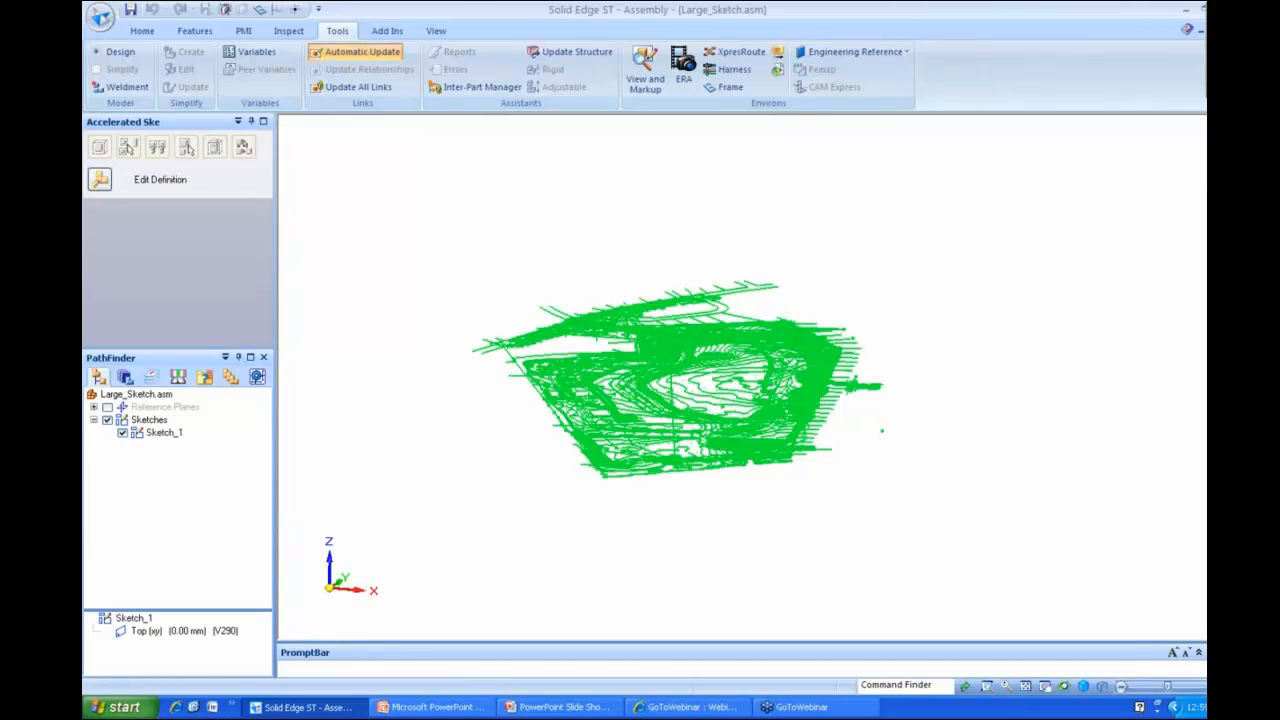
click(1005, 220)
middle_drag(920, 247, 906, 176)
mouse_move(910, 177)
middle_down()
mouse_move(907, 156)
mouse_move(897, 294)
mouse_move(914, 346)
mouse_move(969, 294)
mouse_move(952, 320)
mouse_move(900, 331)
mouse_move(680, 206)
mouse_move(614, 203)
mouse_move(677, 194)
mouse_move(871, 211)
middle_up()
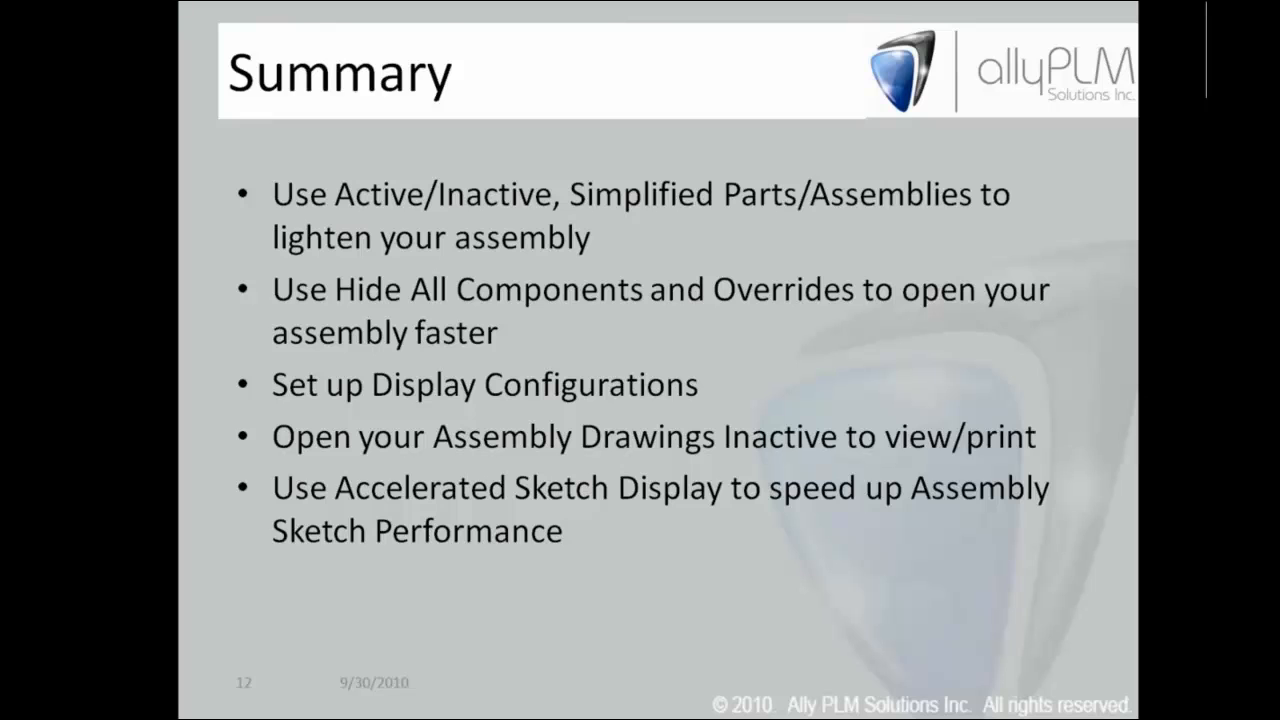